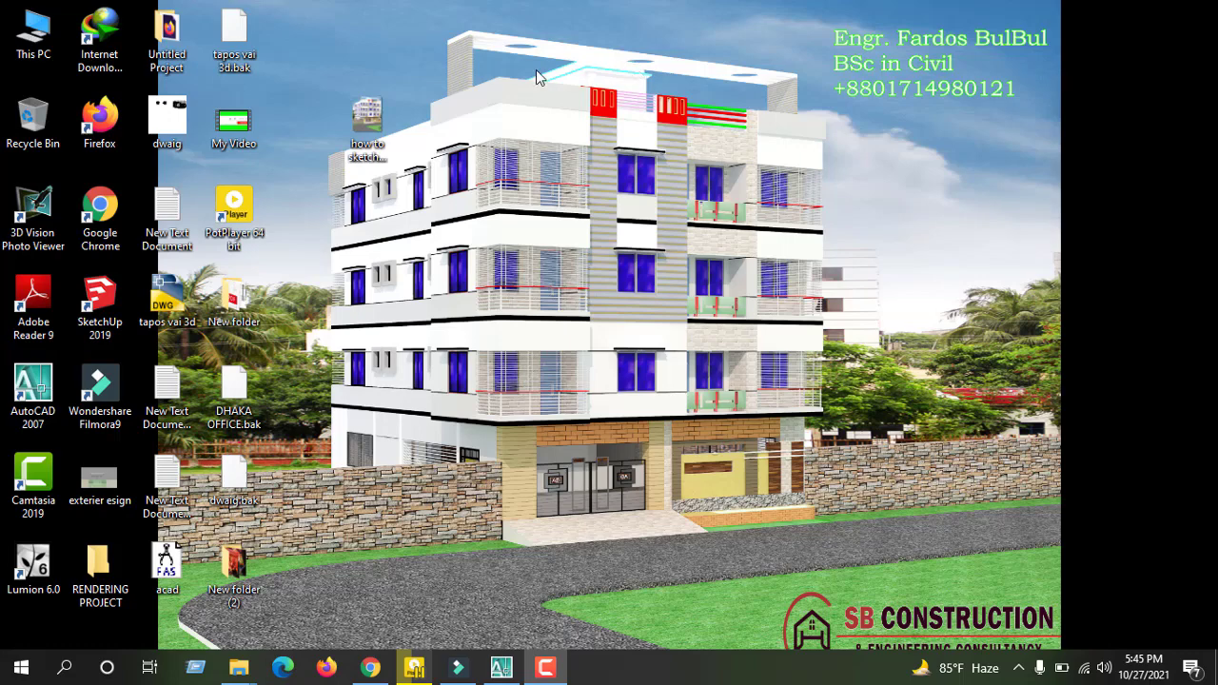
Refresh the desktop and bring the AutoCAD 2007 drawing with the ground floor plan to the front.
right_click(537, 78)
click(588, 126)
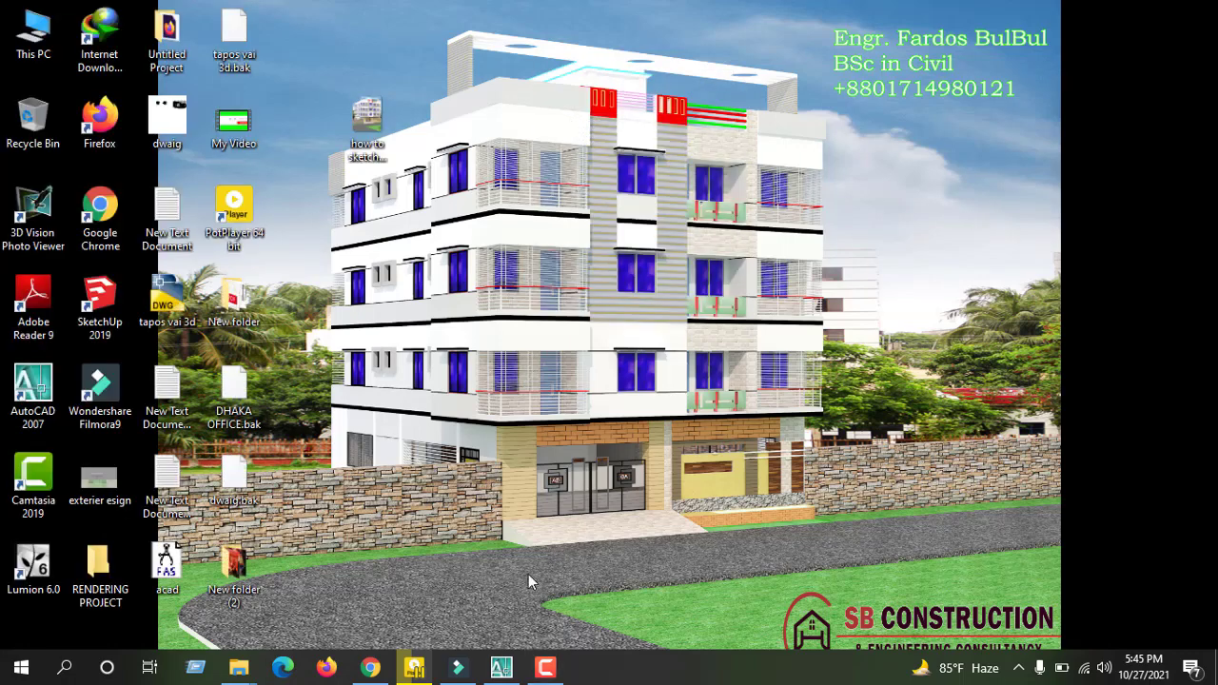
click(503, 668)
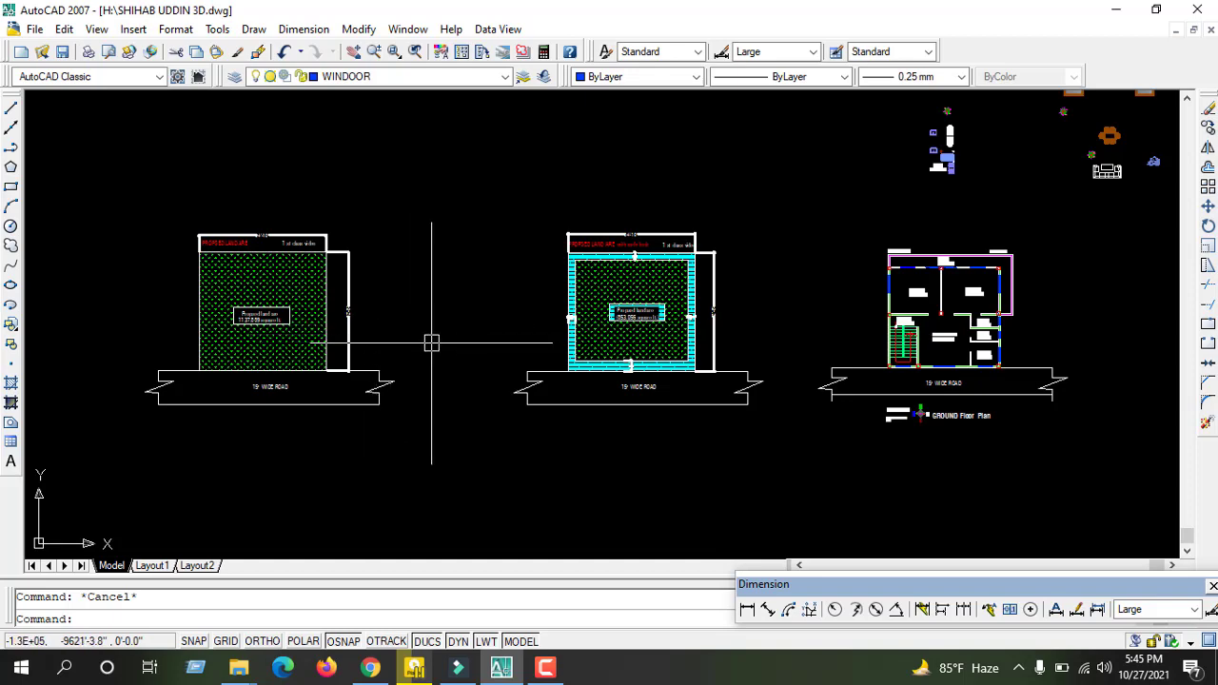
scroll(431, 342, down, 3)
scroll(438, 339, up, 2)
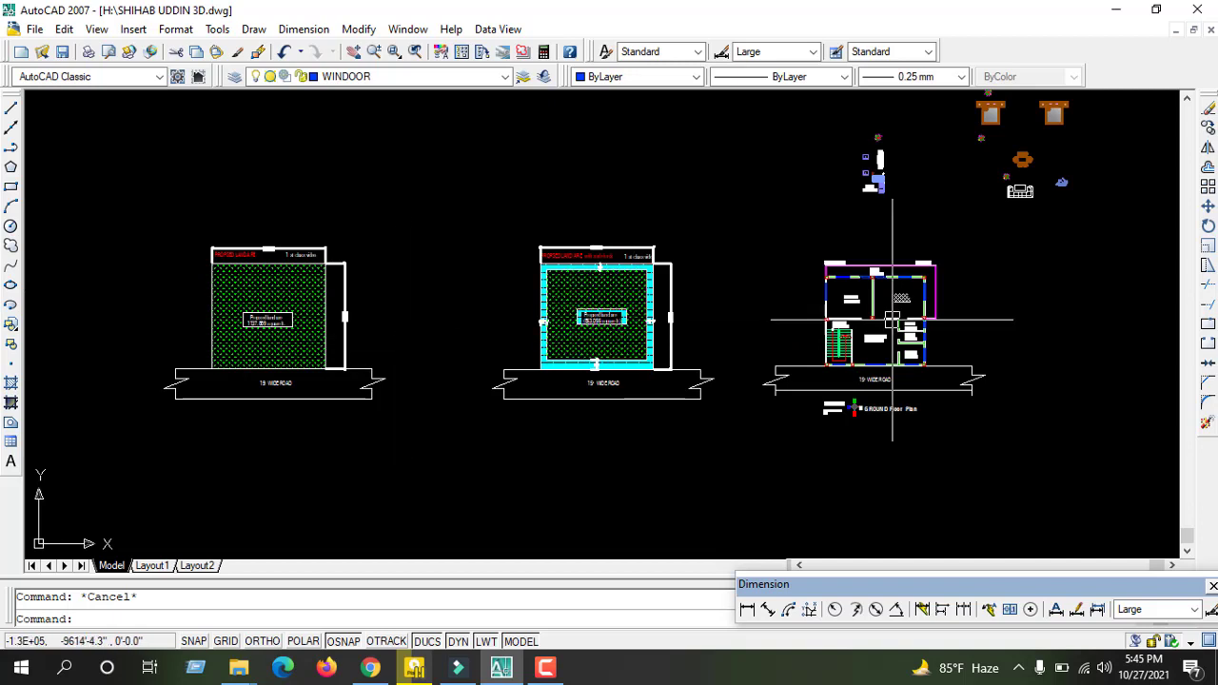
scroll(940, 367, up, 2)
scroll(724, 361, down, 2)
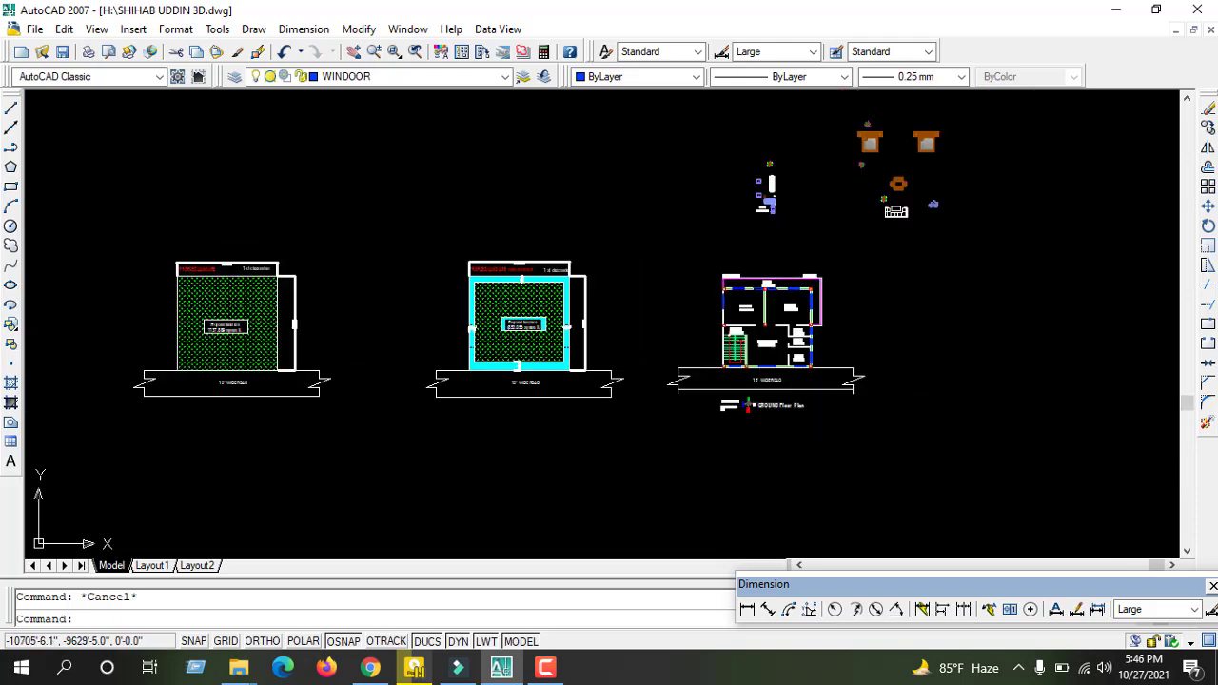
scroll(571, 362, down, 2)
scroll(548, 363, up, 3)
scroll(548, 363, up, 3)
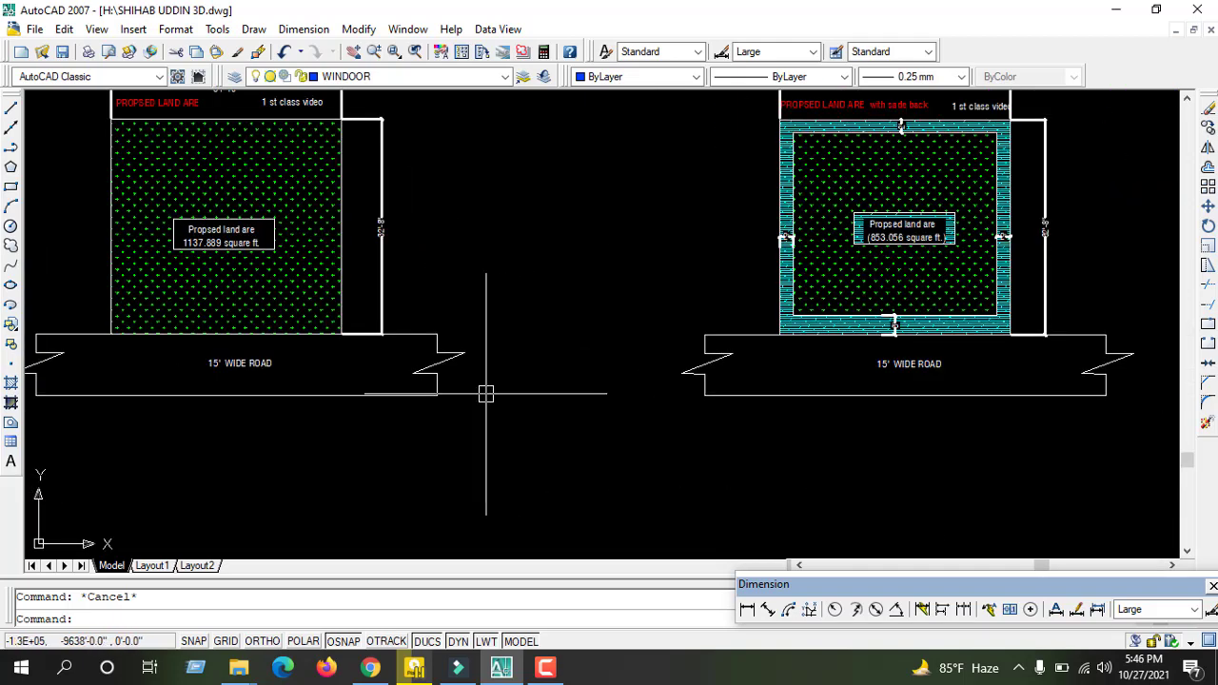
scroll(655, 411, down, 2)
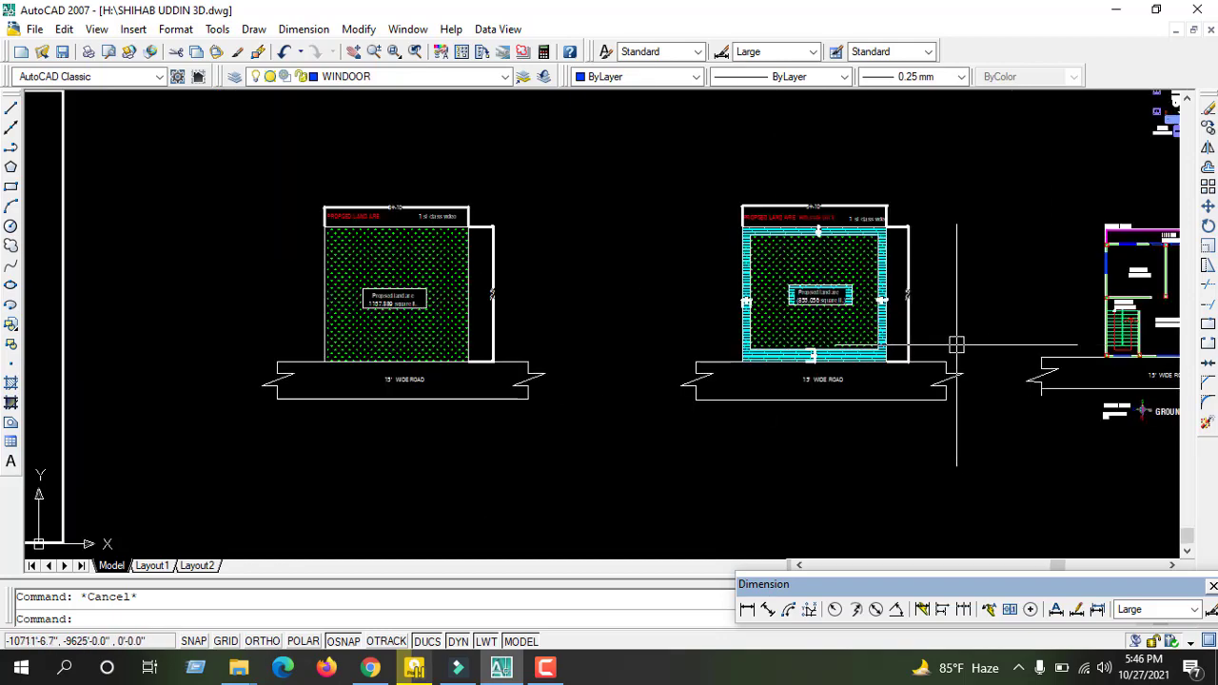
scroll(957, 345, down, 3)
scroll(938, 340, up, 3)
scroll(770, 276, down, 2)
scroll(743, 341, up, 3)
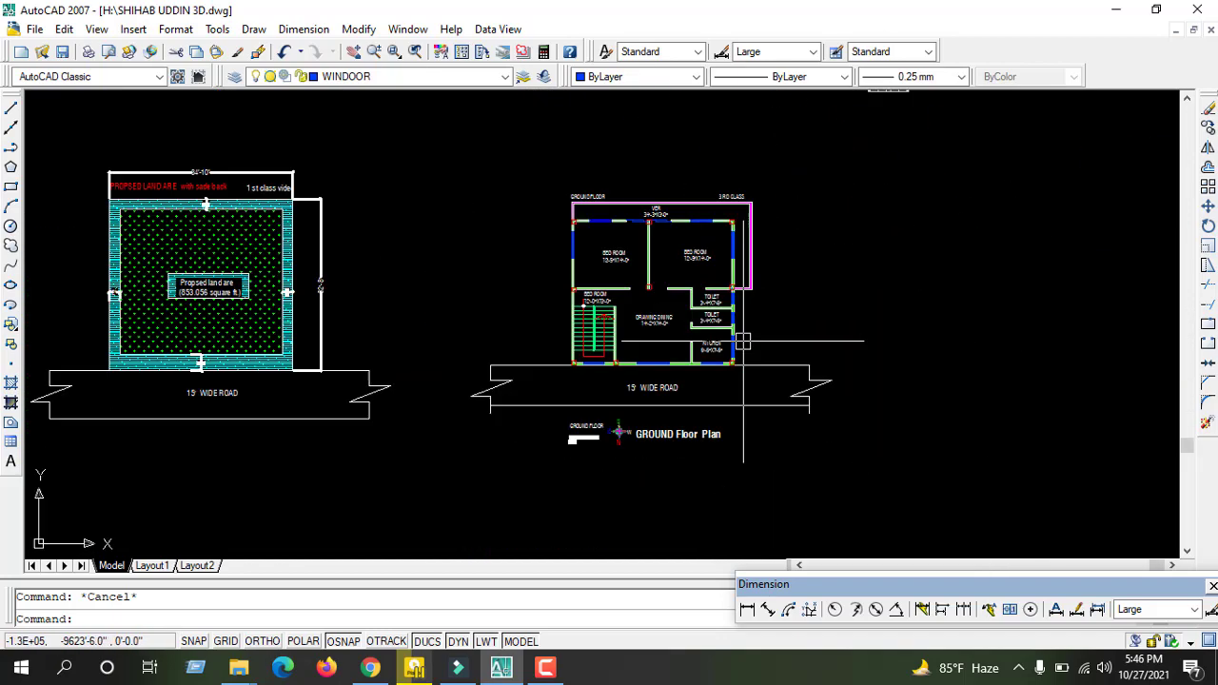
scroll(733, 346, up, 3)
scroll(647, 350, down, 2)
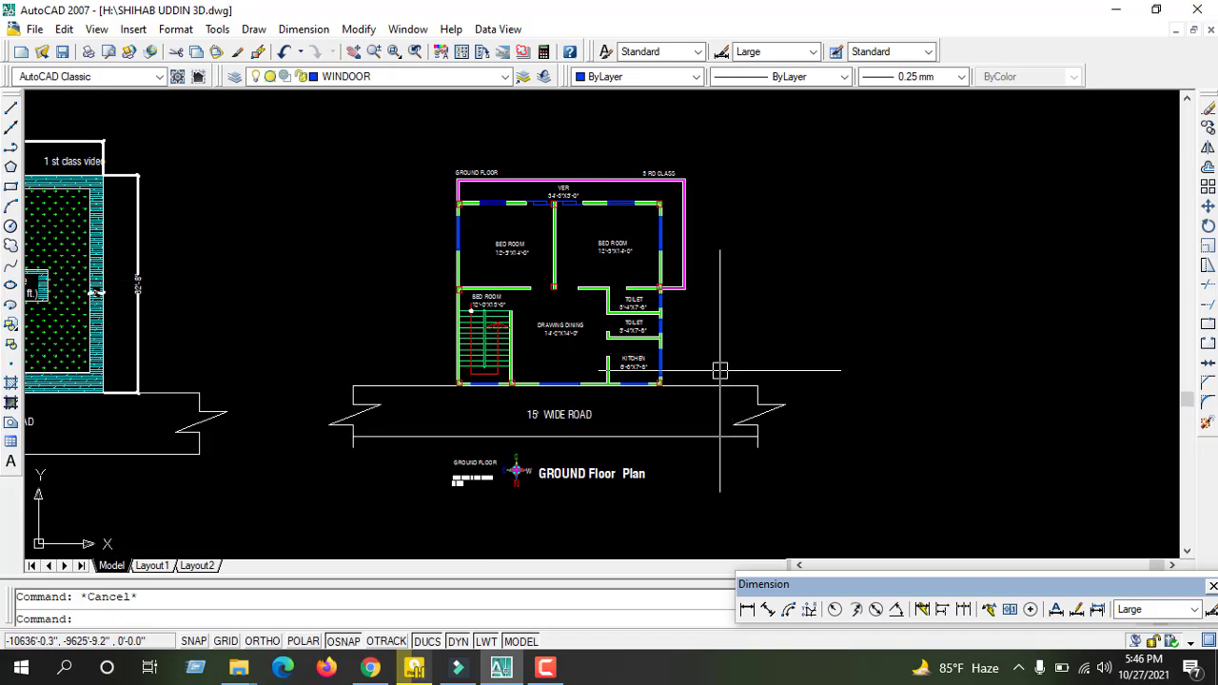
scroll(627, 333, down, 2)
scroll(628, 332, up, 3)
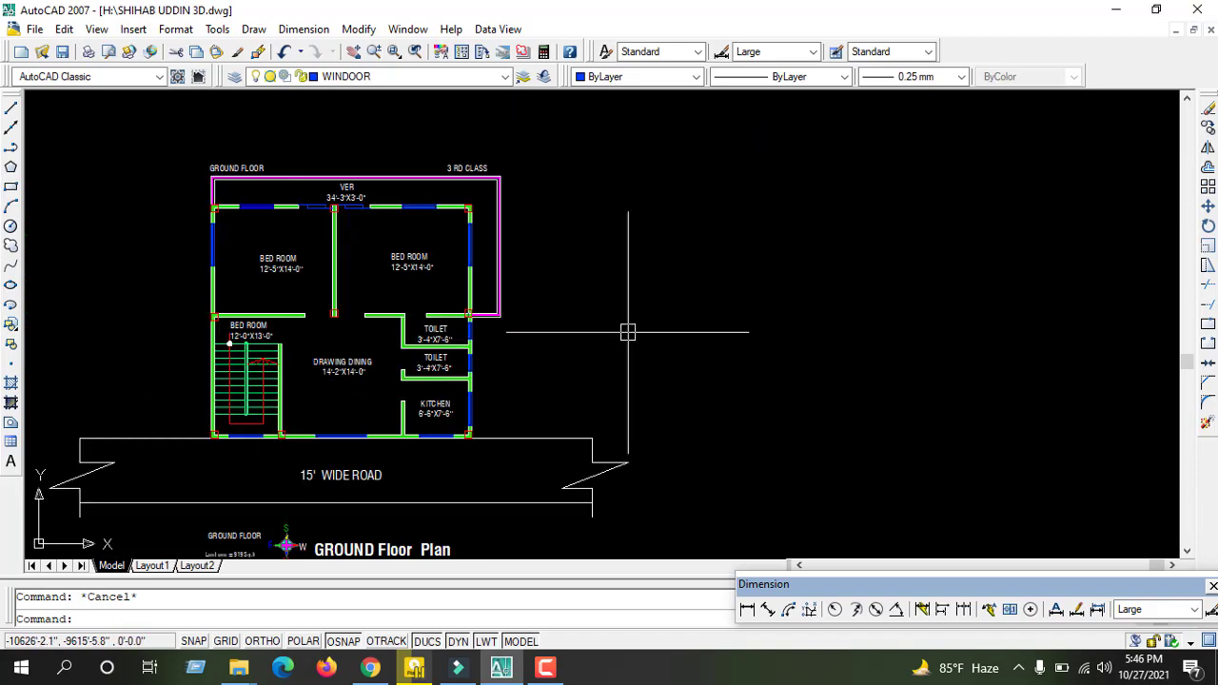
scroll(628, 313, down, 2)
scroll(628, 313, up, 2)
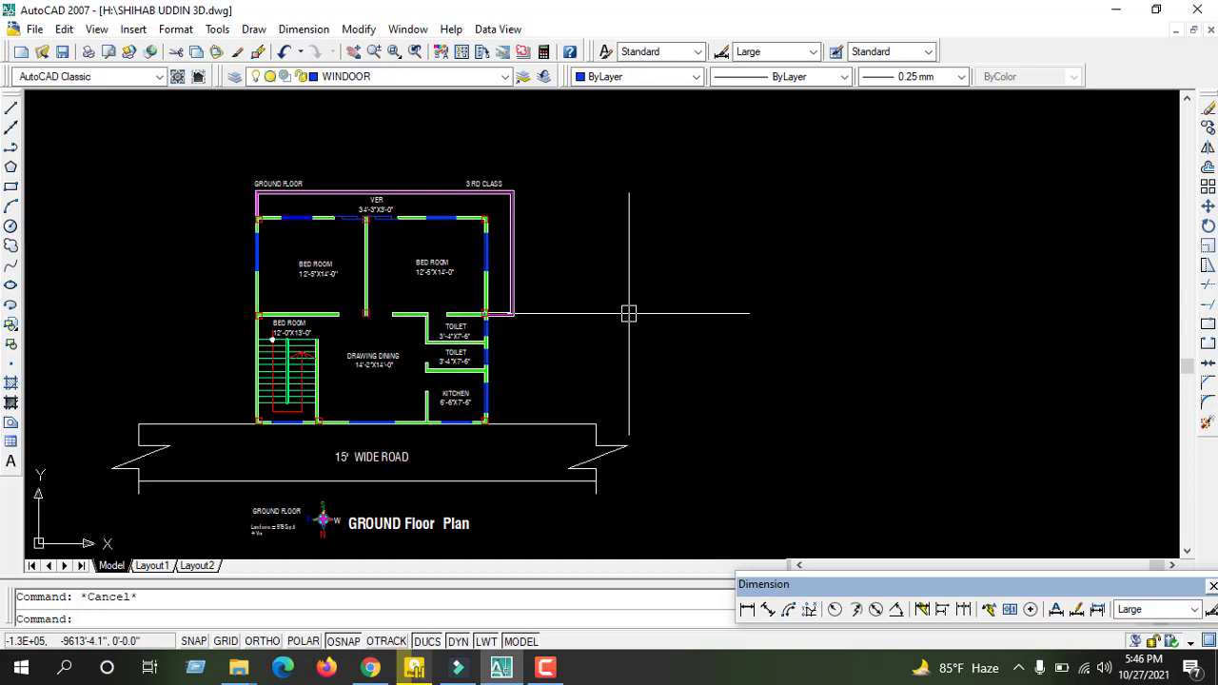
Start COPY and window-select the whole ground floor plan with its road and title.
text(c)
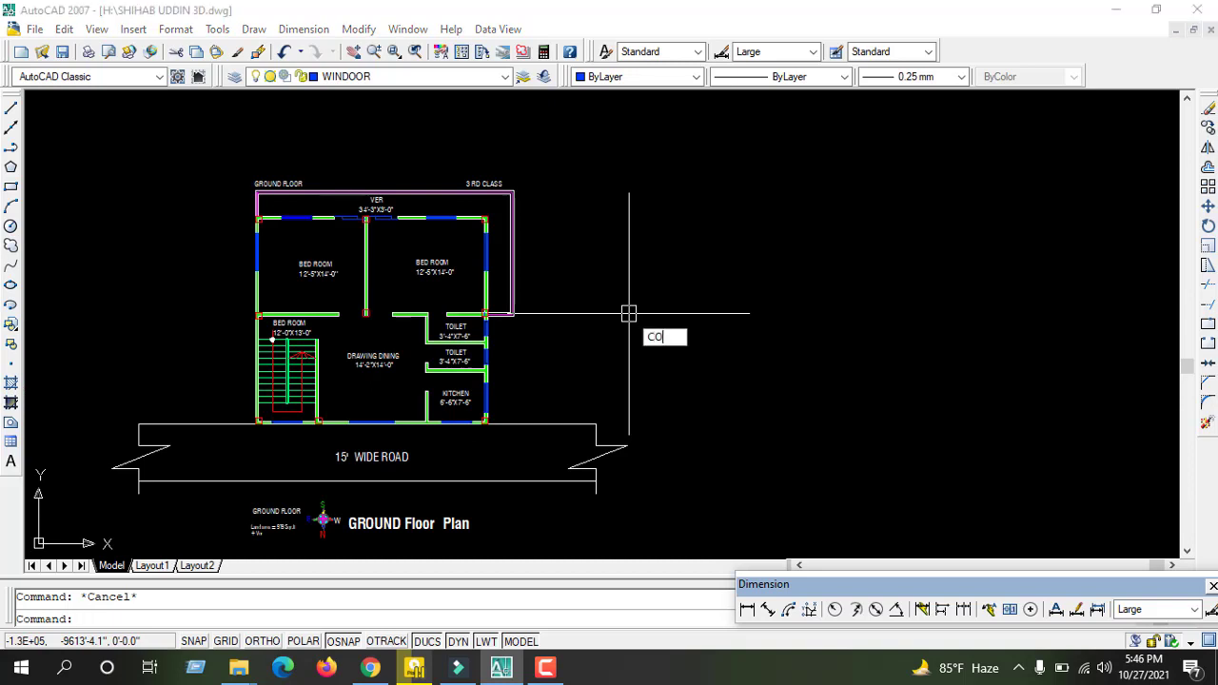
key(Return)
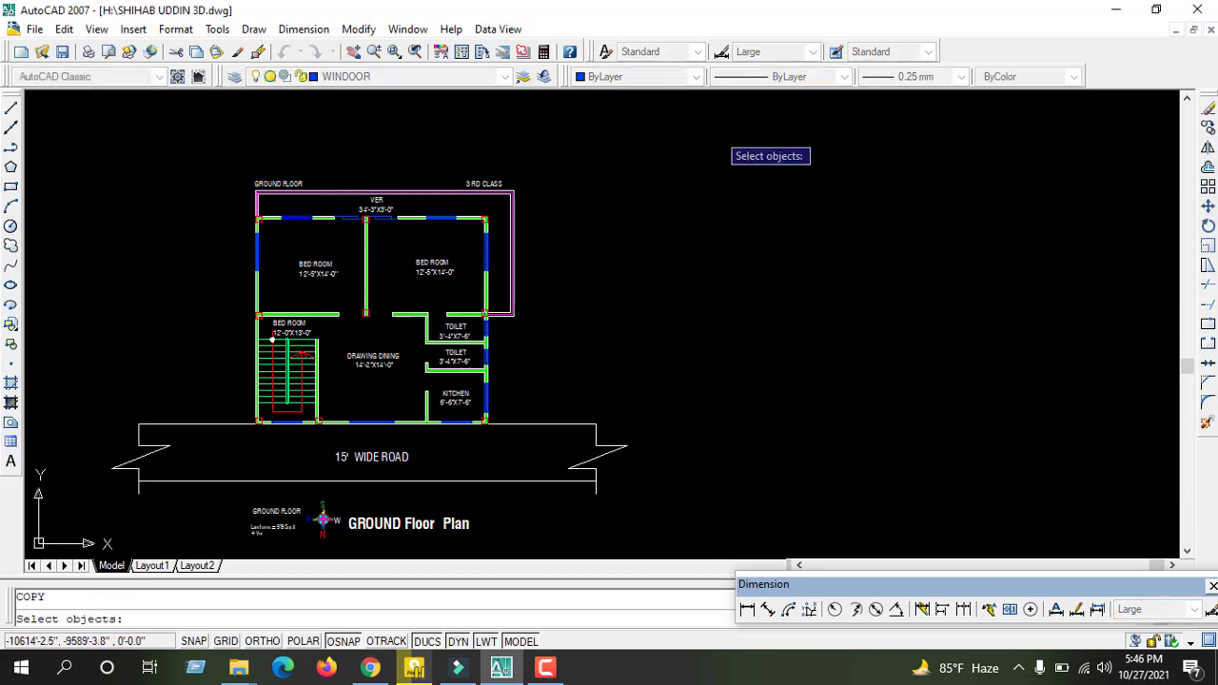
click(718, 131)
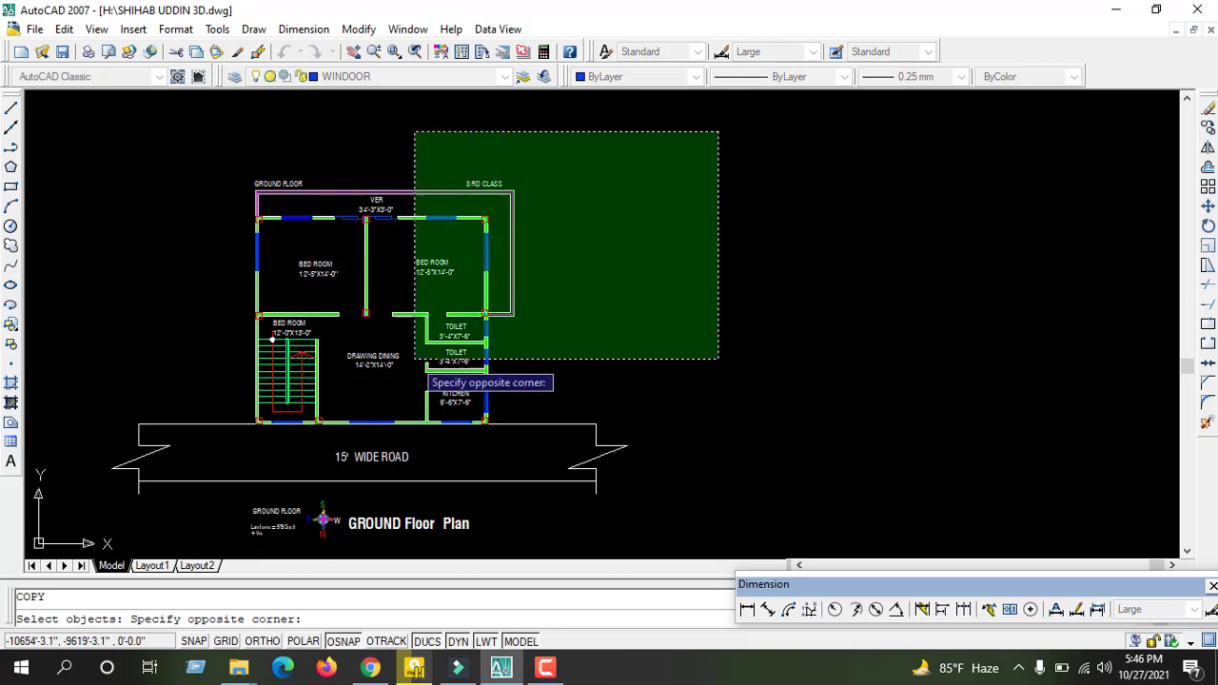
click(101, 550)
key(Return)
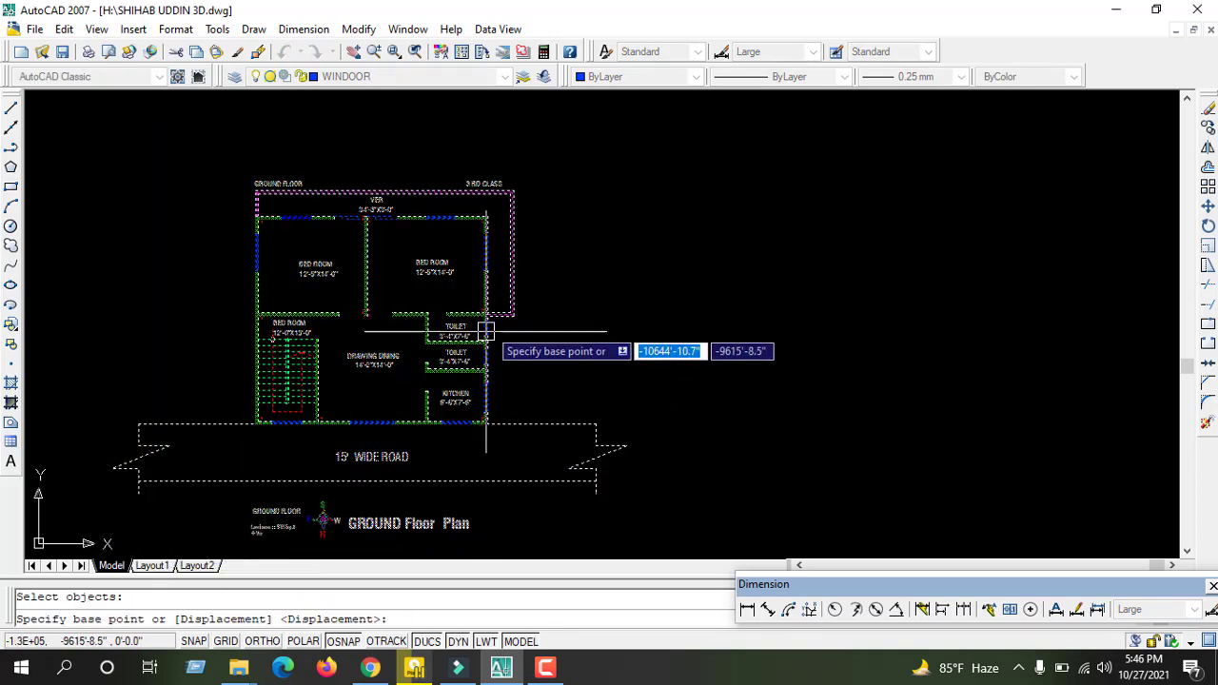
Place the copy to the right of the original, using the plan corner as base point.
click(513, 313)
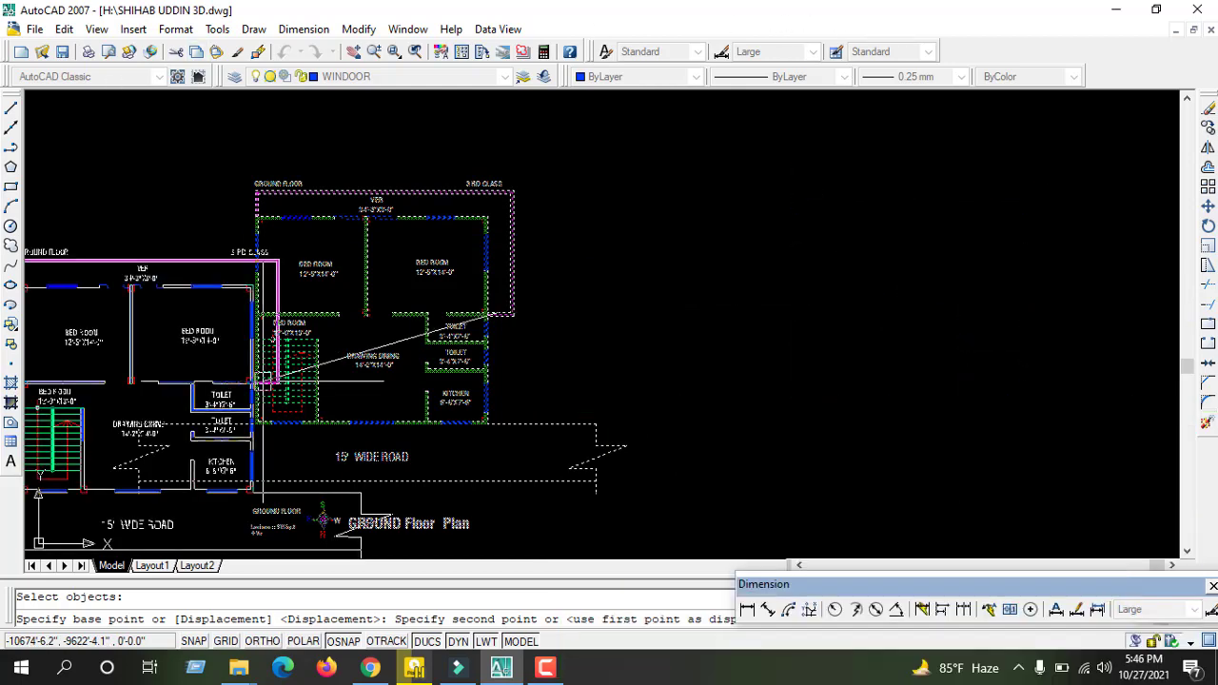
scroll(375, 269, down, 4)
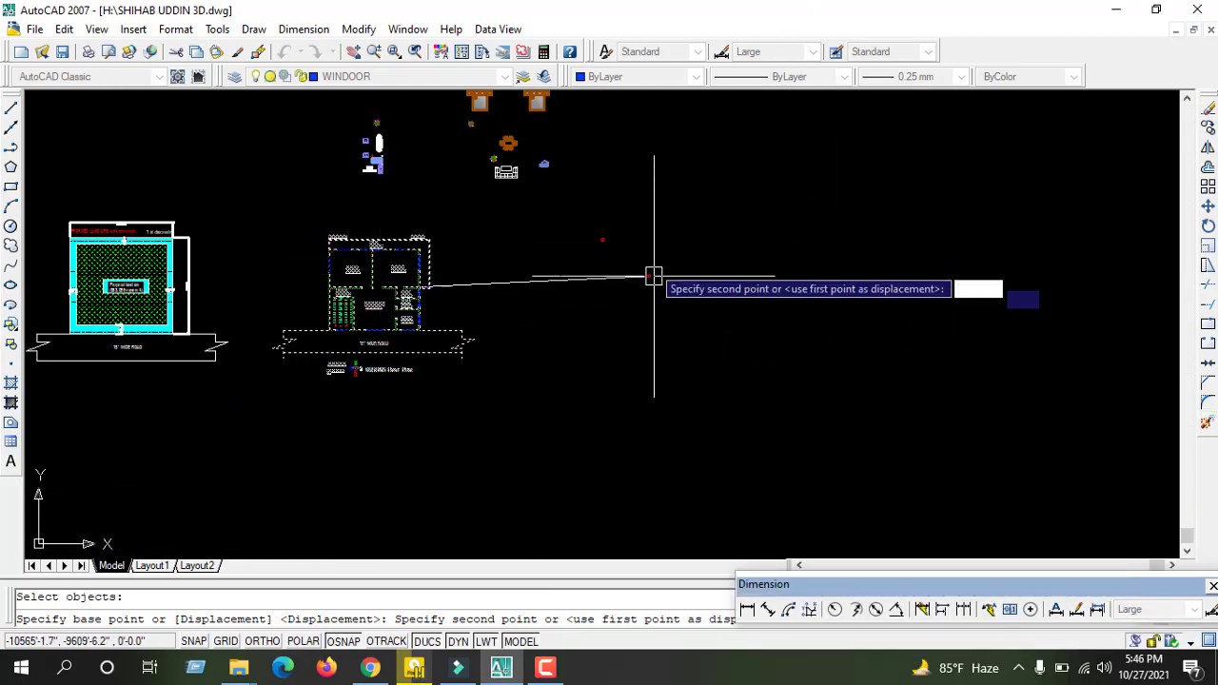
scroll(637, 277, up, 2)
scroll(622, 290, up, 2)
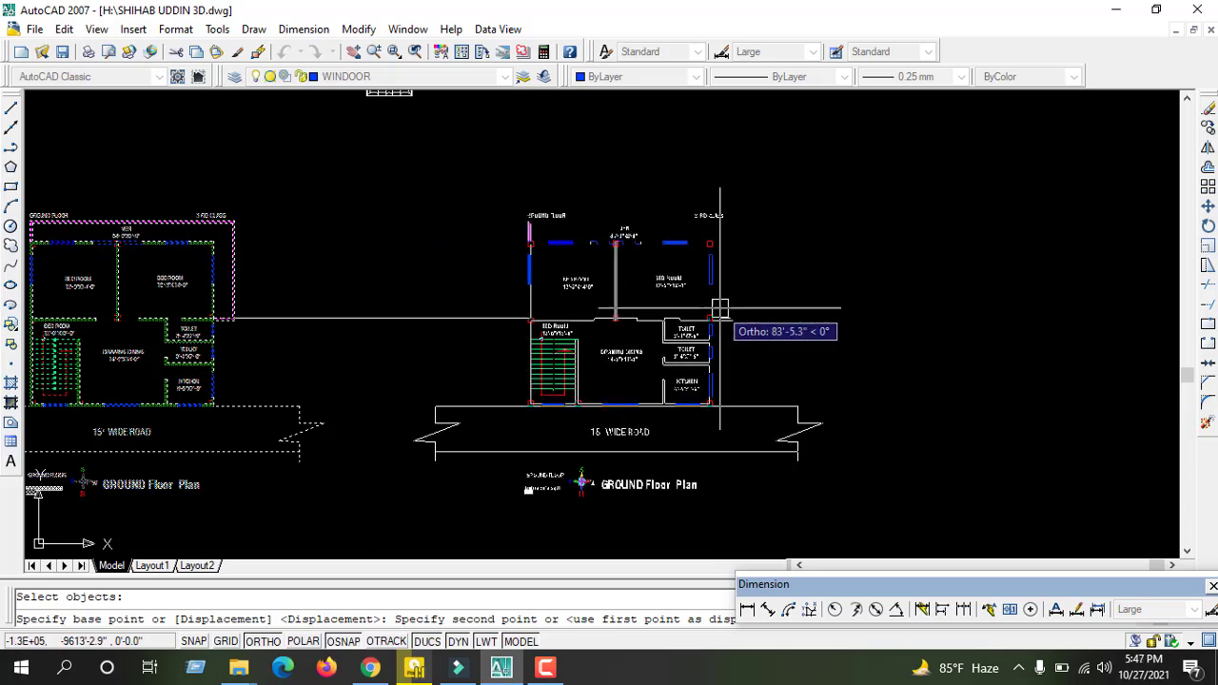
click(721, 307)
key(Escape)
scroll(821, 299, down, 3)
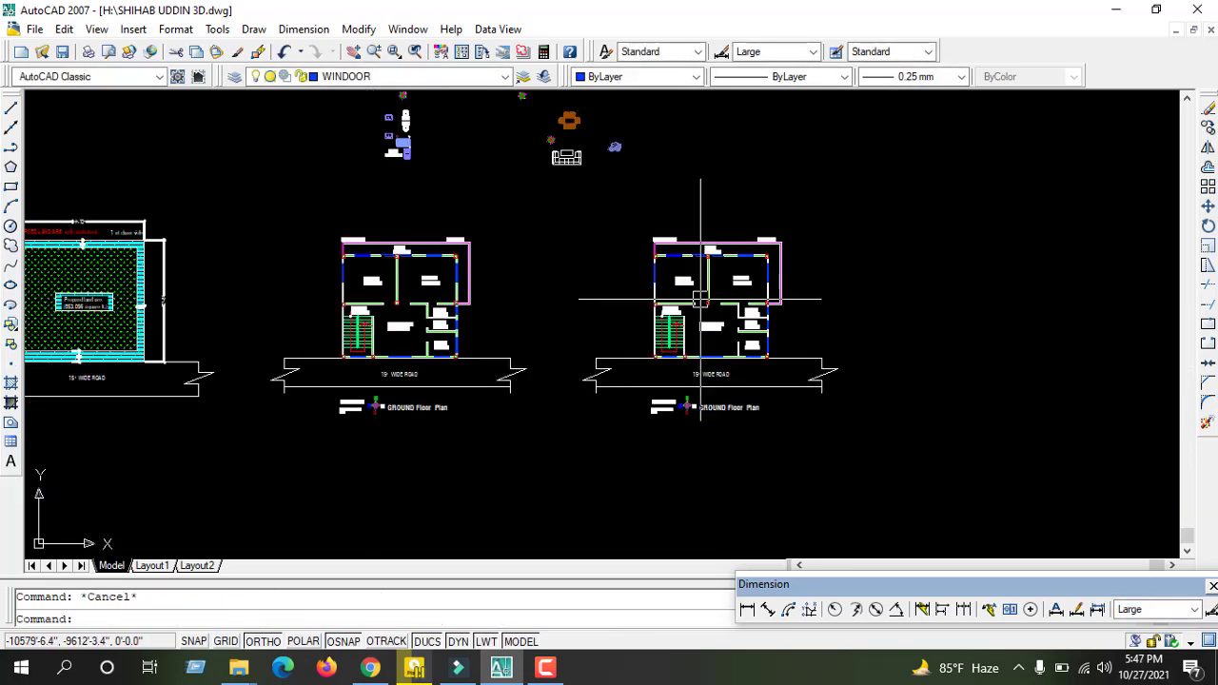
scroll(563, 318, up, 2)
scroll(563, 317, up, 2)
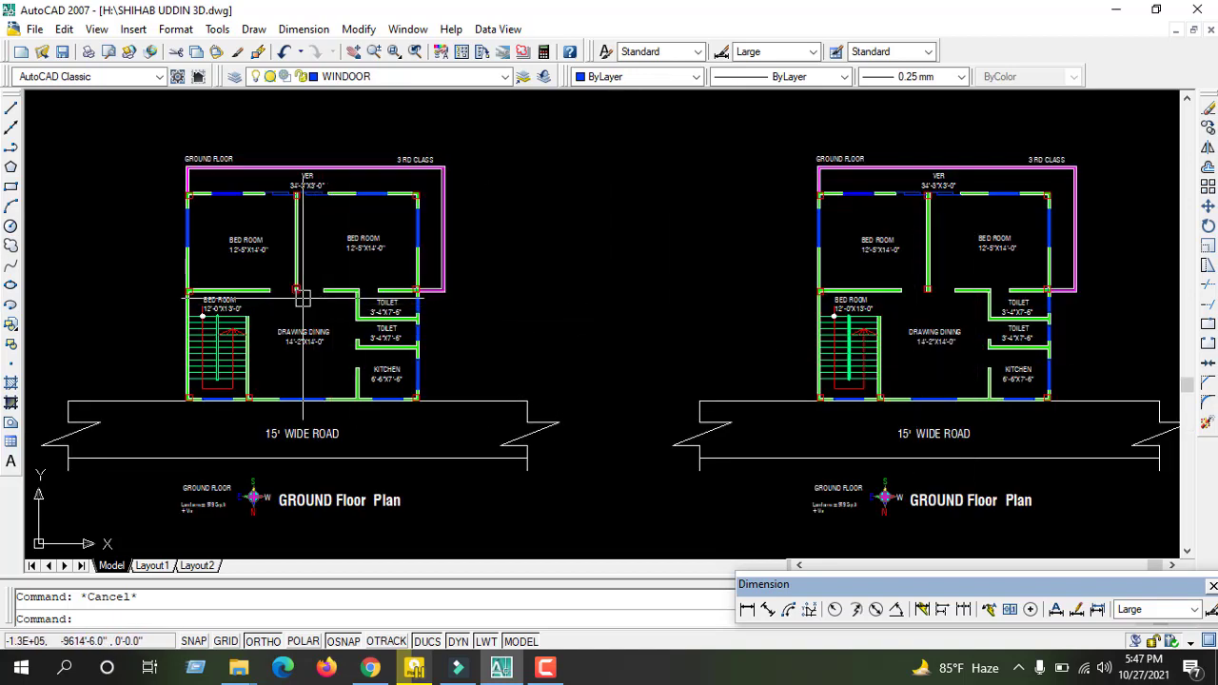
scroll(314, 305, down, 2)
scroll(588, 335, up, 2)
scroll(588, 334, down, 1)
scroll(588, 335, up, 2)
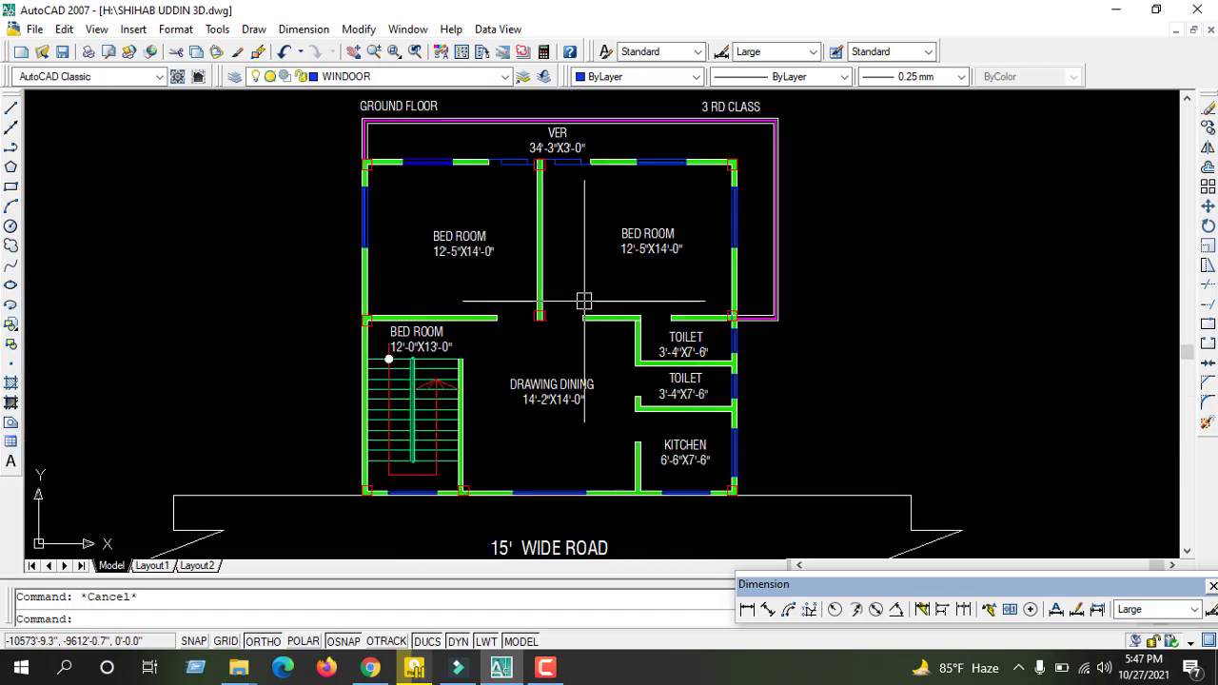
scroll(579, 296, down, 1)
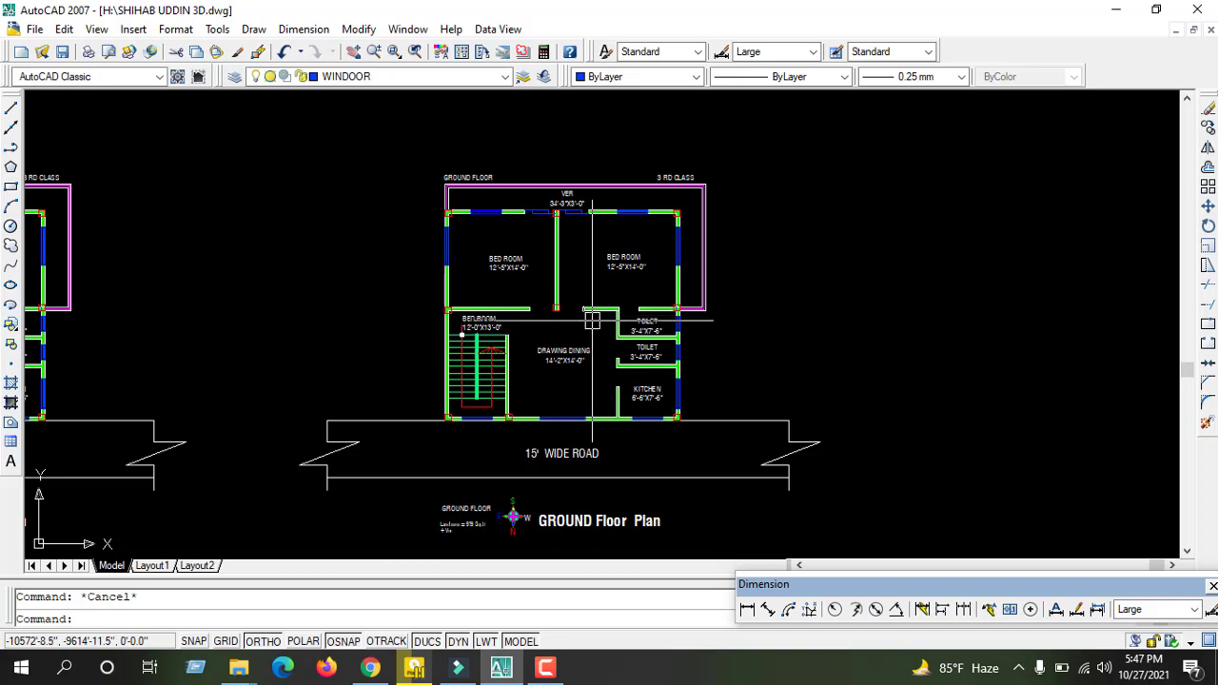
scroll(590, 342, down, 2)
scroll(580, 285, down, 2)
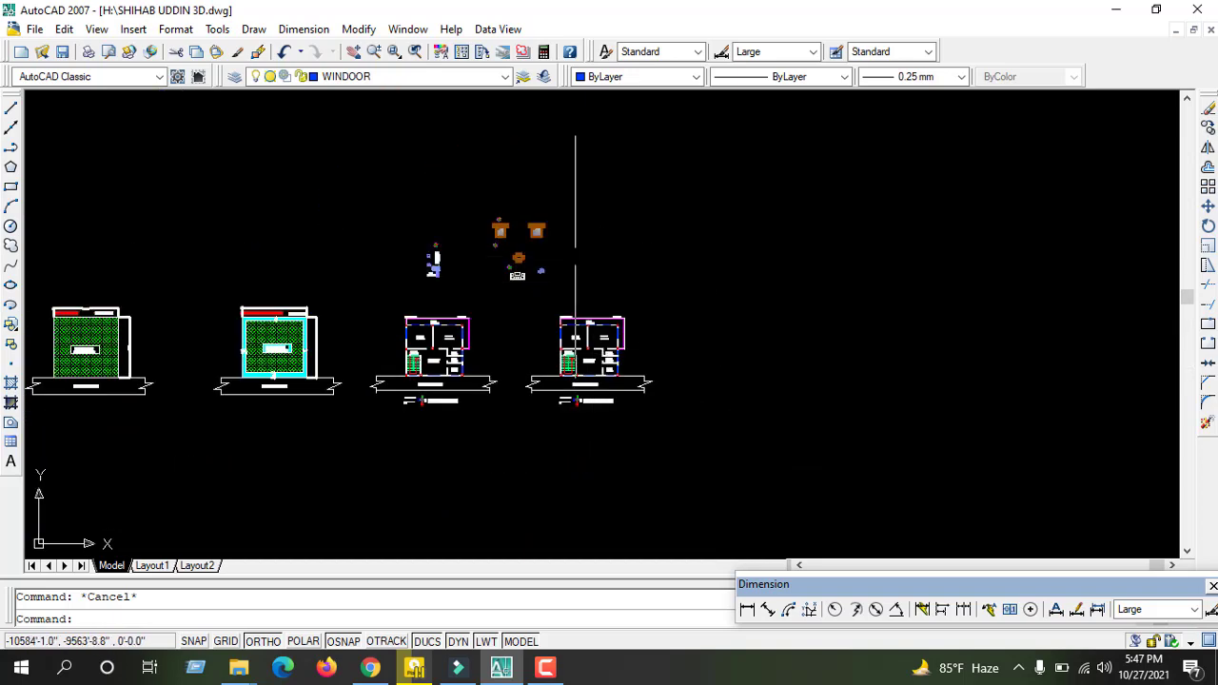
scroll(552, 257, up, 2)
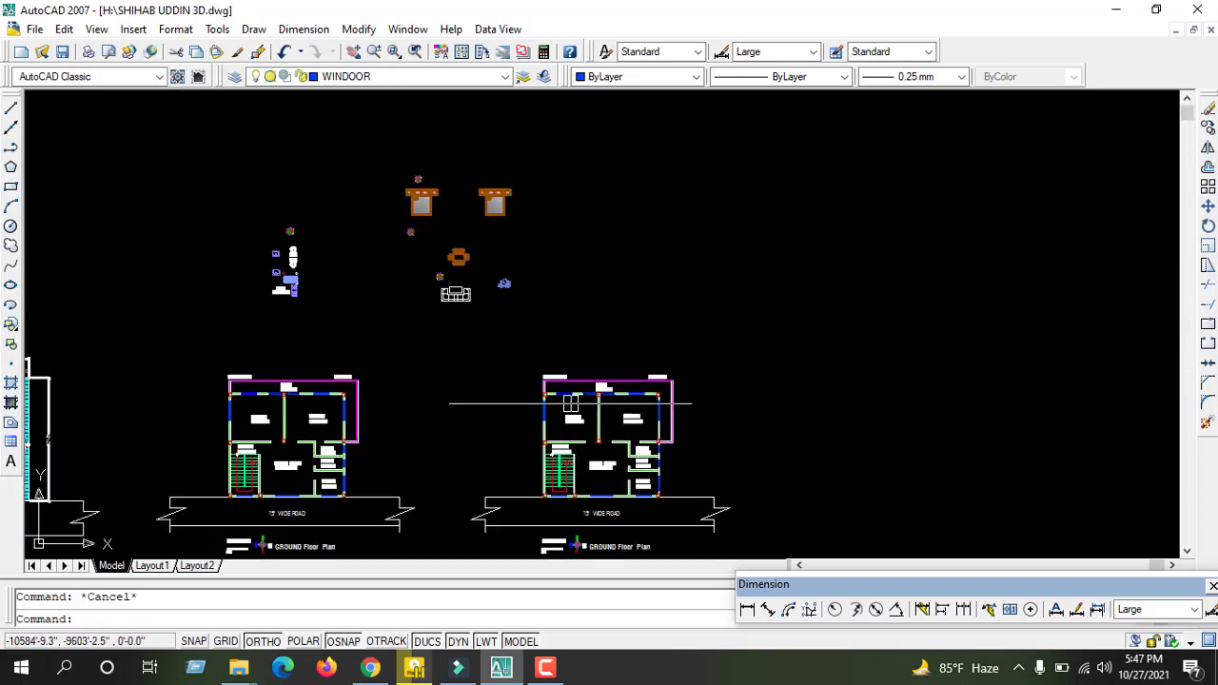
scroll(543, 407, down, 3)
scroll(543, 272, up, 2)
scroll(546, 182, down, 2)
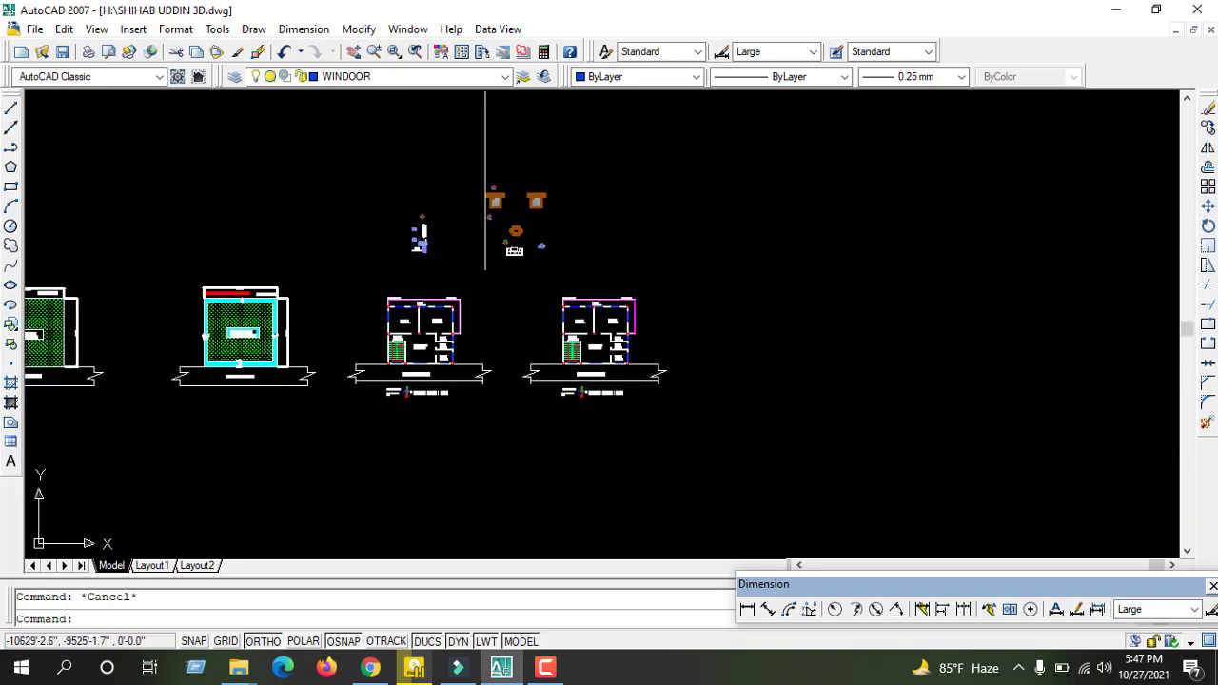
scroll(476, 196, up, 4)
scroll(476, 190, up, 2)
scroll(500, 320, down, 3)
scroll(501, 320, up, 3)
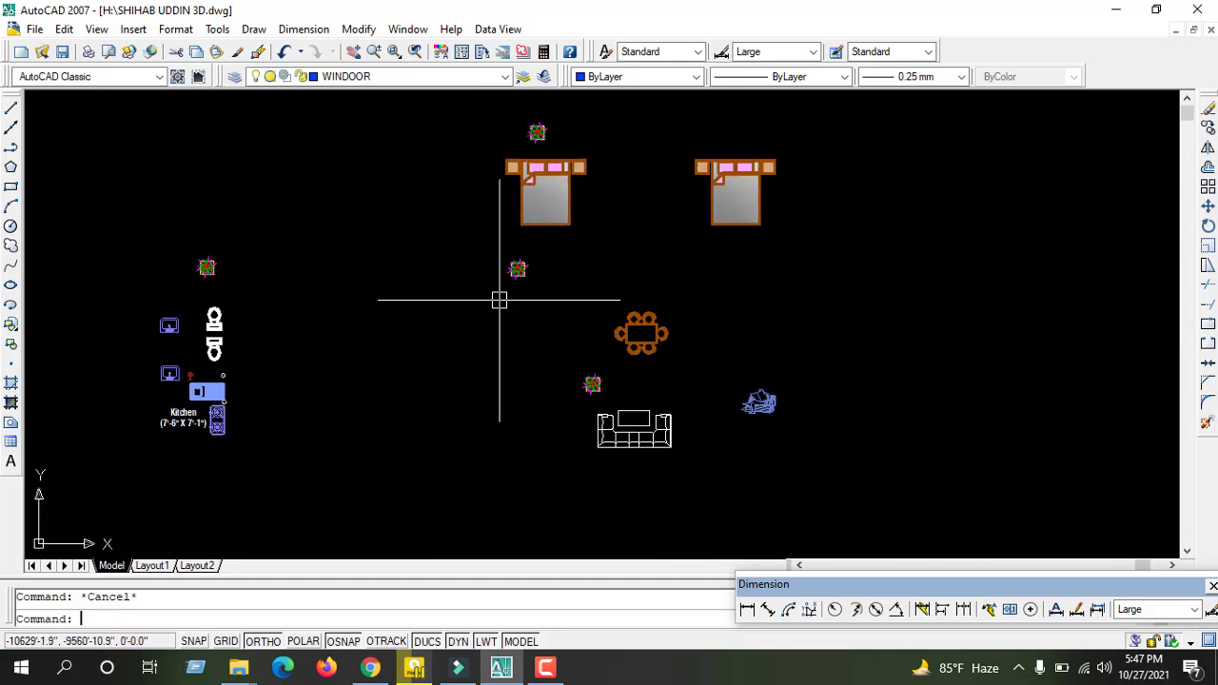
Copy the double bed block into the left upper bedroom.
text(c)
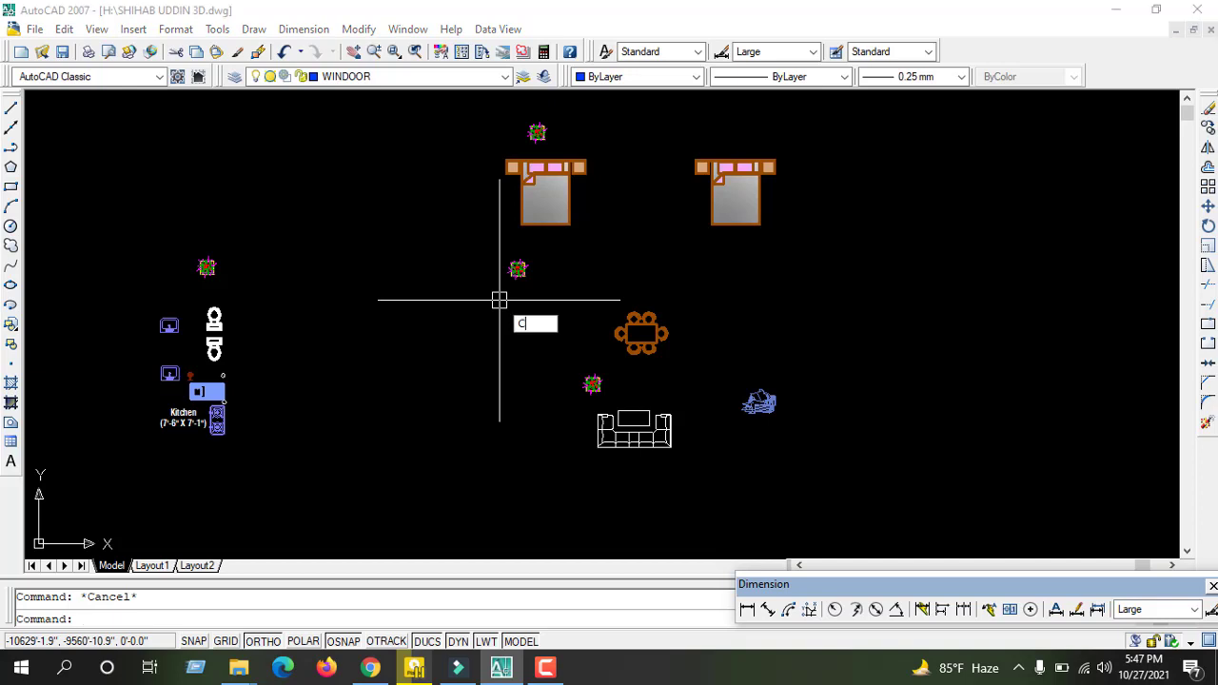
key(Return)
click(621, 108)
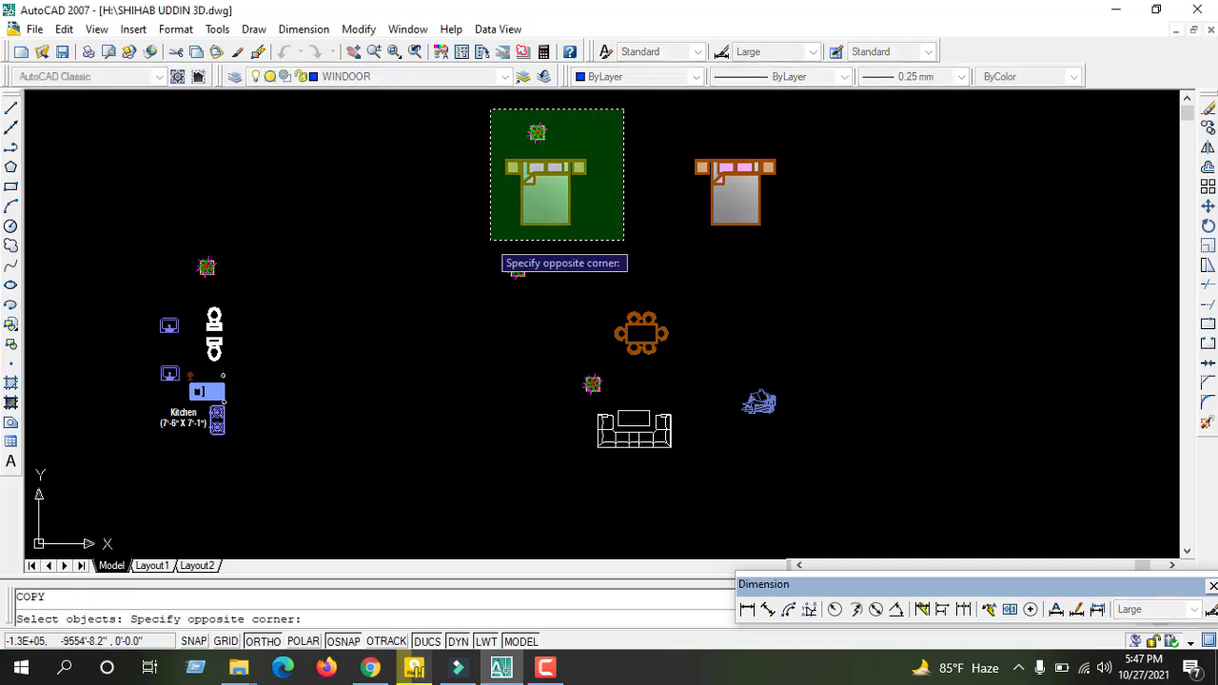
click(485, 243)
key(Return)
click(506, 160)
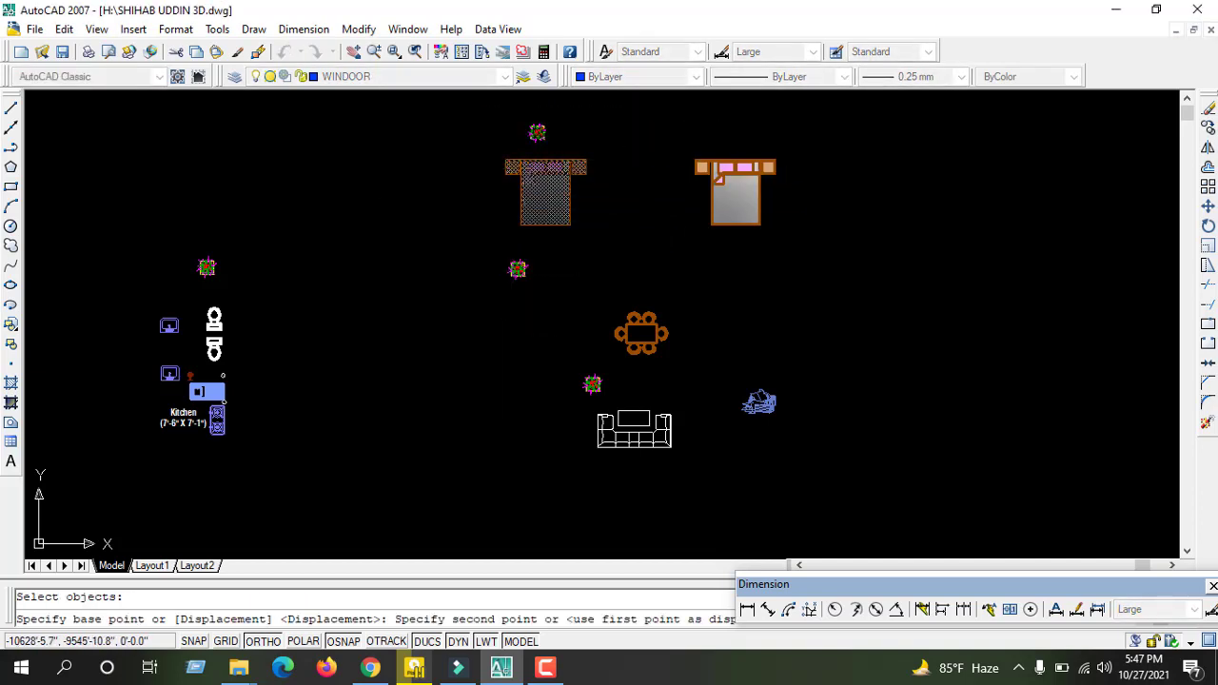
scroll(530, 193, down, 3)
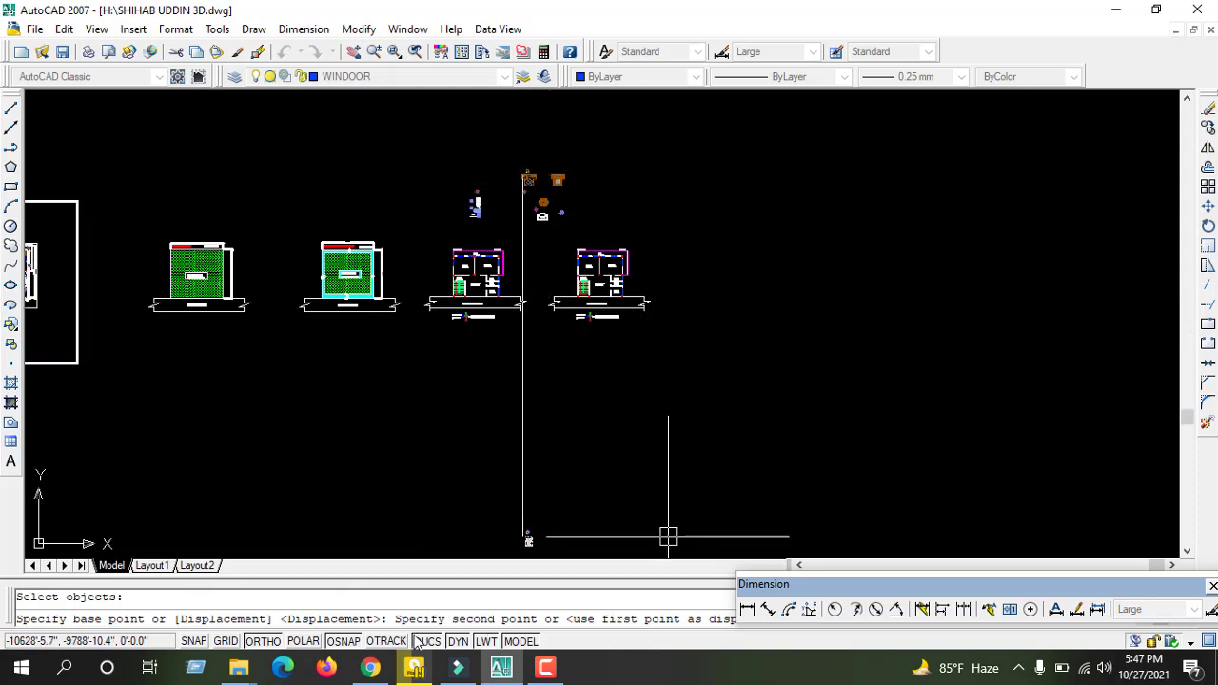
scroll(657, 188, up, 3)
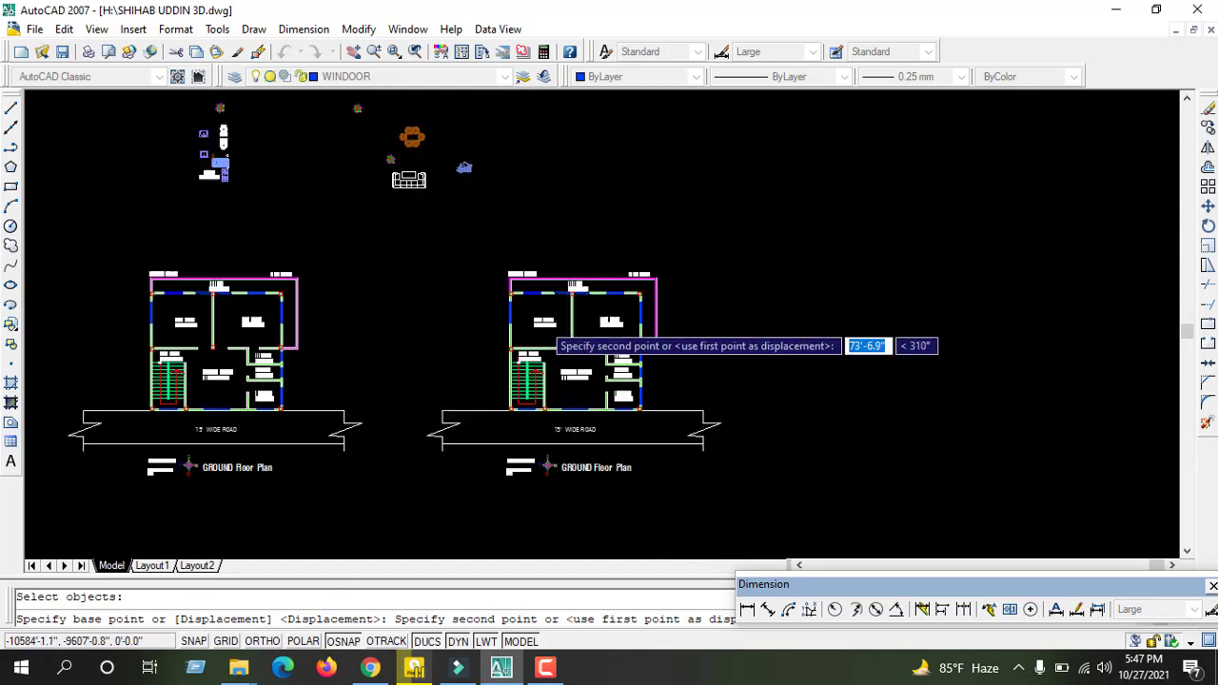
scroll(542, 316, up, 3)
scroll(522, 306, up, 1)
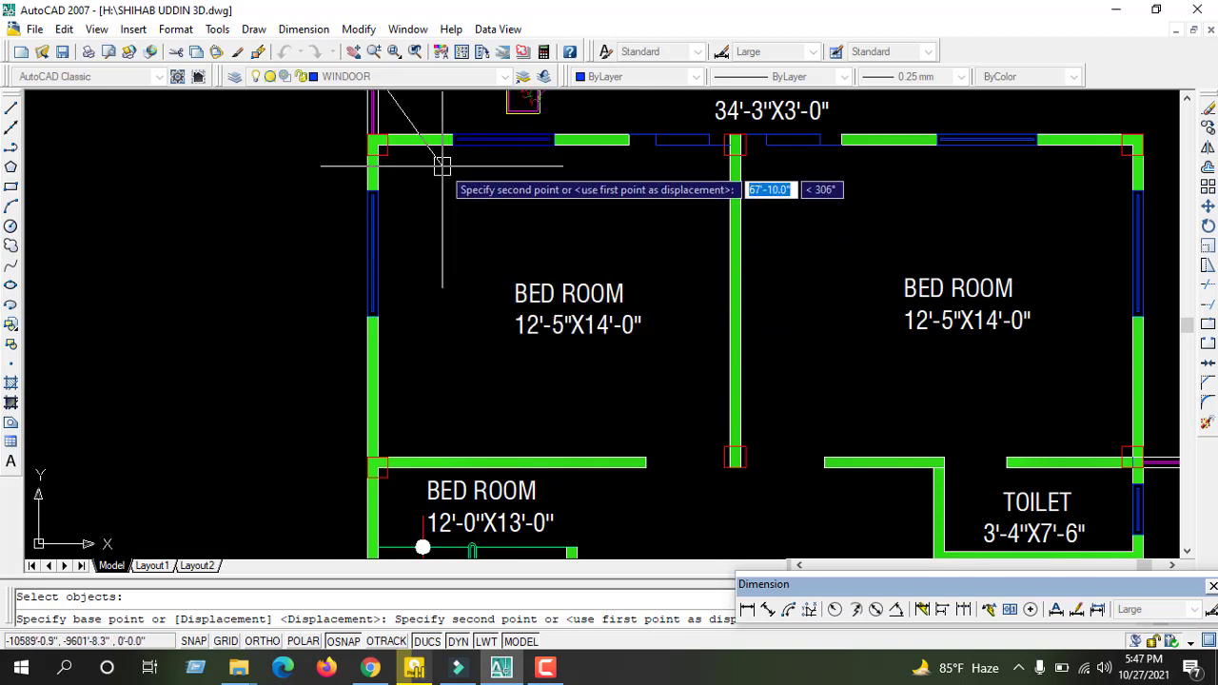
click(437, 164)
key(Escape)
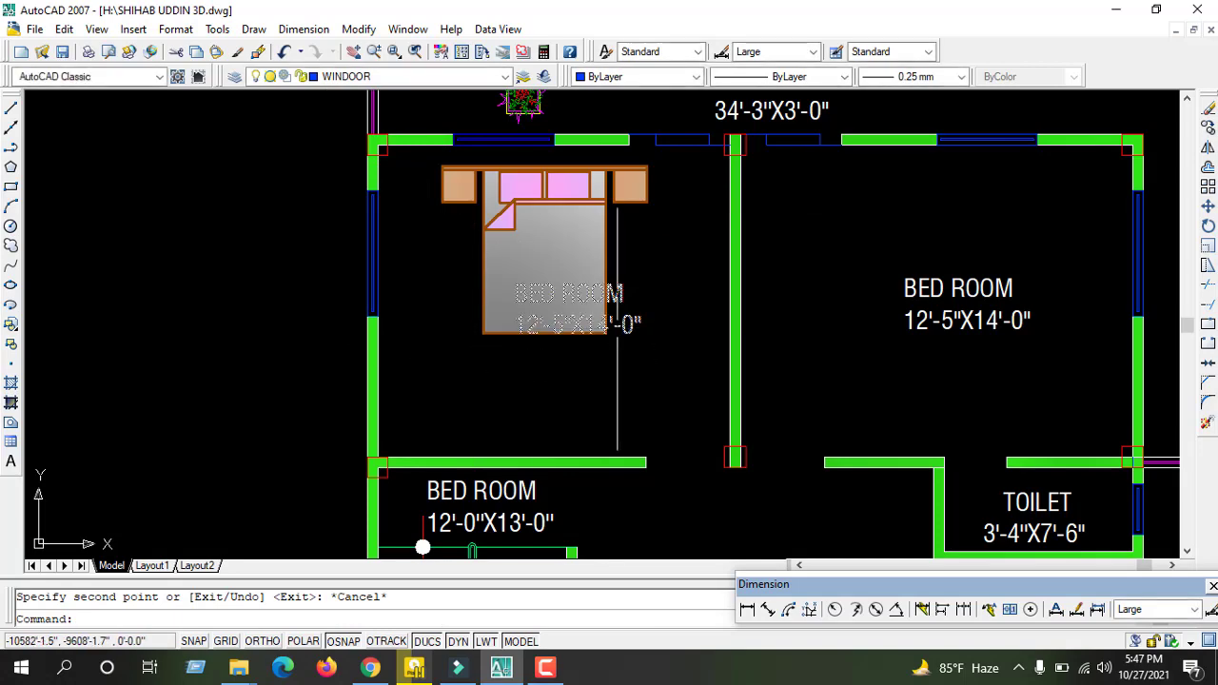
Move the left bedroom's BED ROOM label down below the bed.
scroll(623, 322, up, 3)
click(622, 324)
text(M)
key(Return)
click(621, 323)
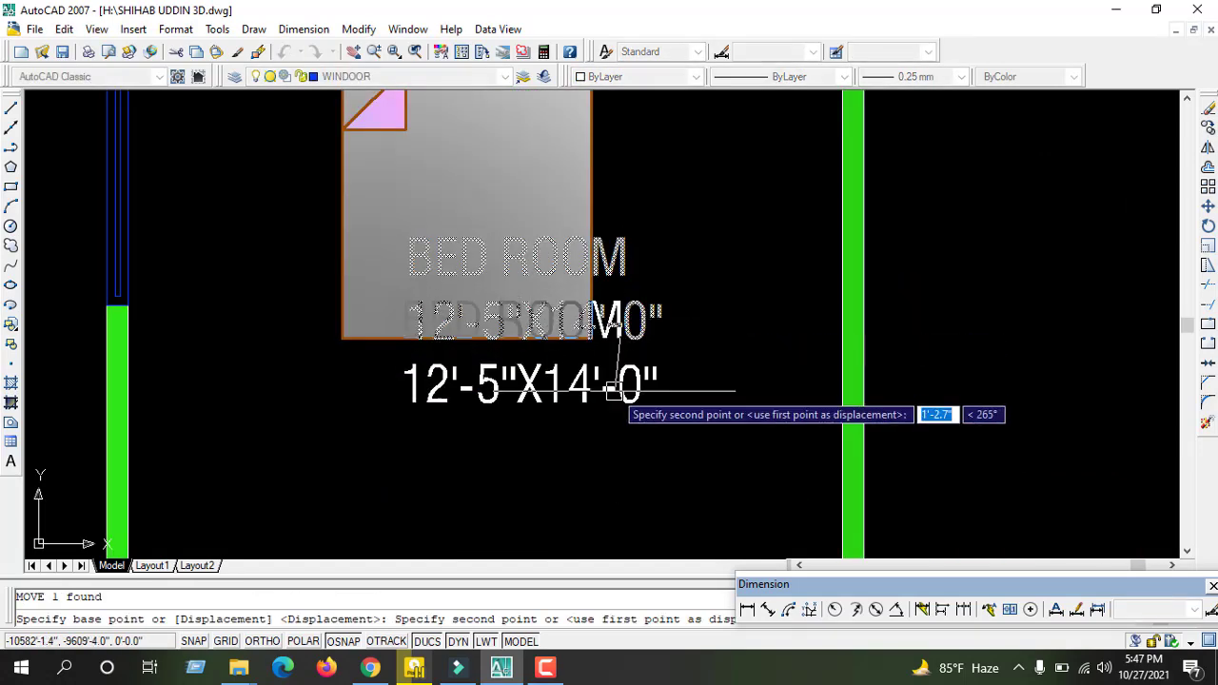
click(594, 454)
key(Escape)
scroll(409, 353, down, 4)
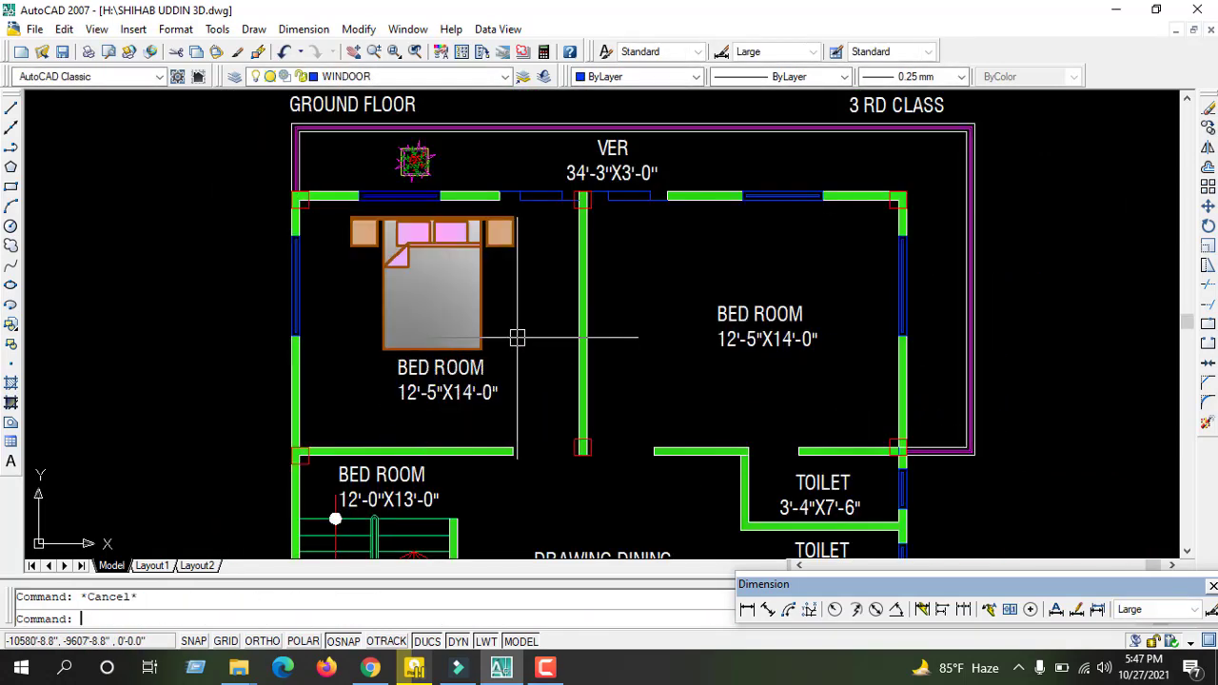
Copy the bed into the right upper bedroom.
text(CO)
key(Return)
click(517, 337)
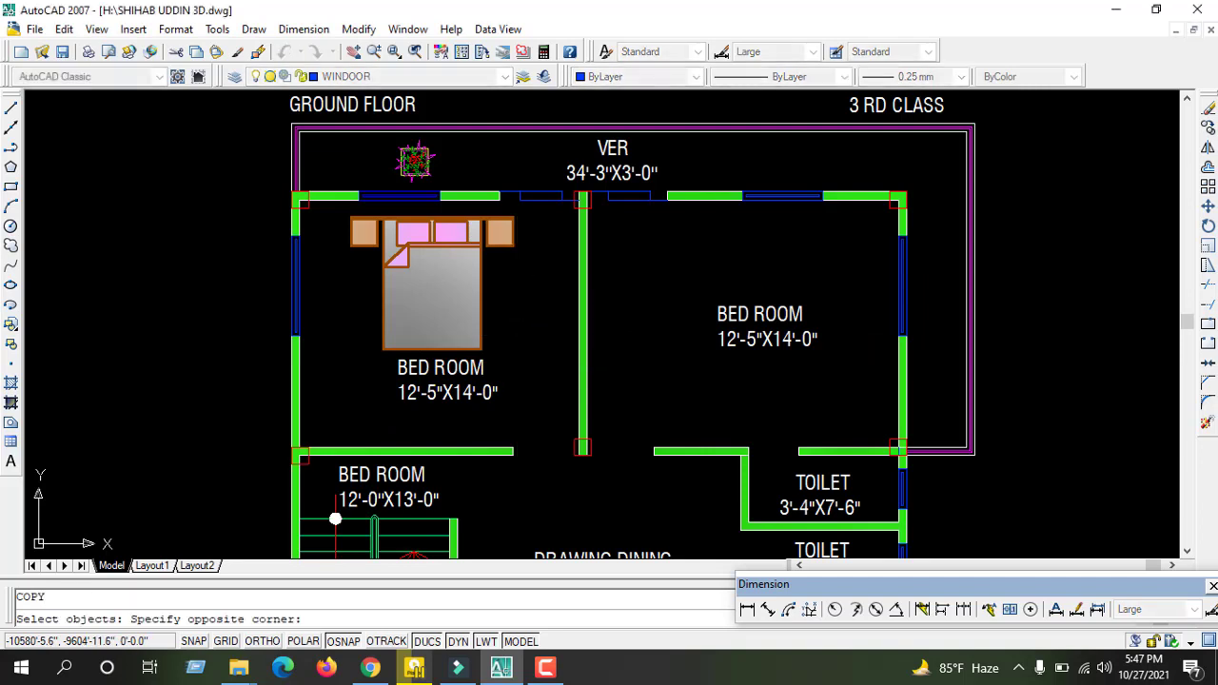
click(475, 282)
key(Return)
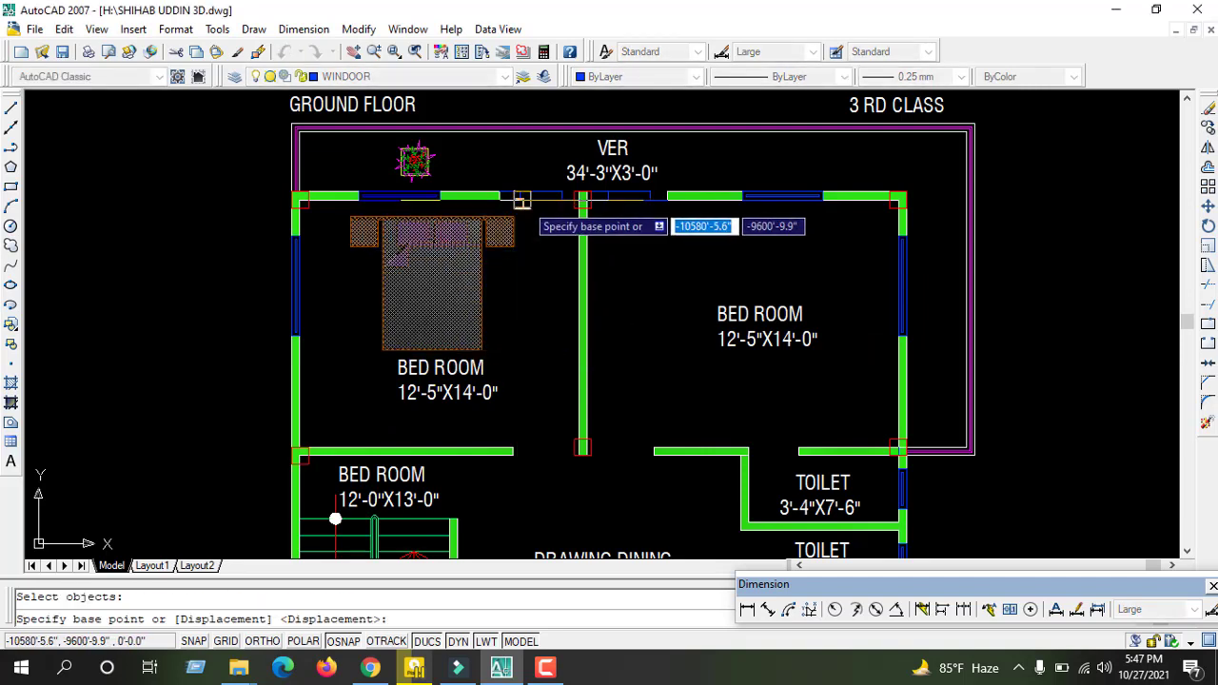
click(510, 220)
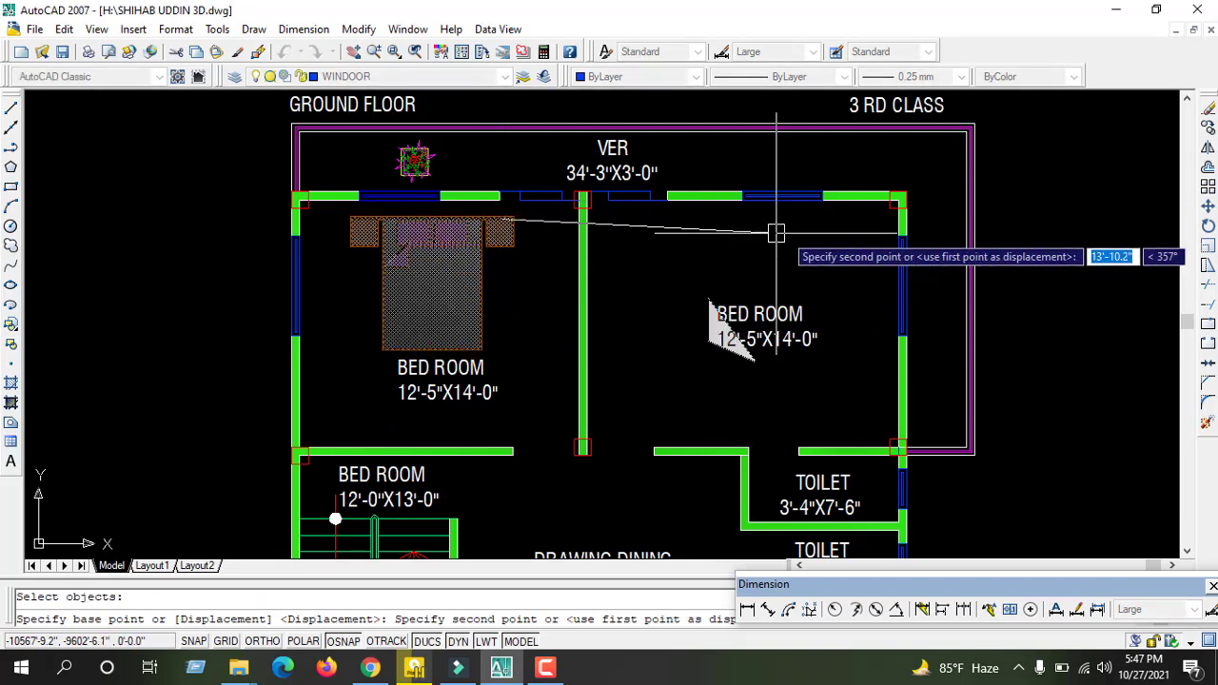
click(873, 225)
key(Escape)
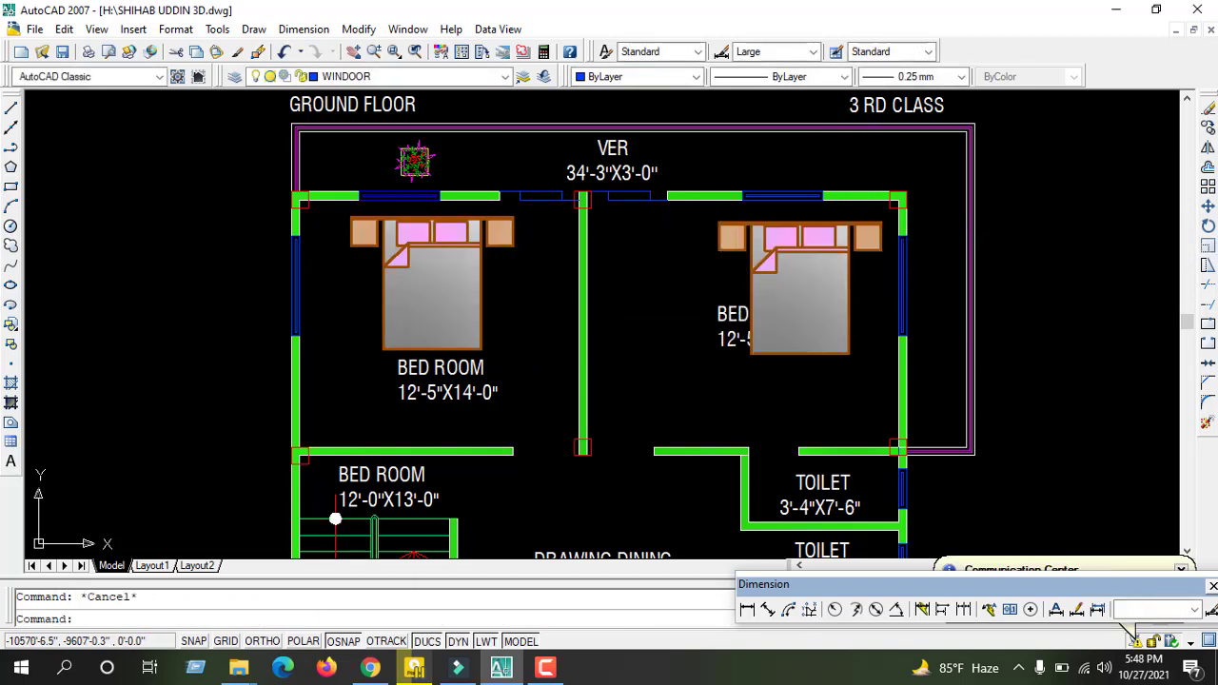
Shift the right bedroom's BED ROOM label clear of the bed.
click(732, 319)
text(m)
key(Return)
click(720, 322)
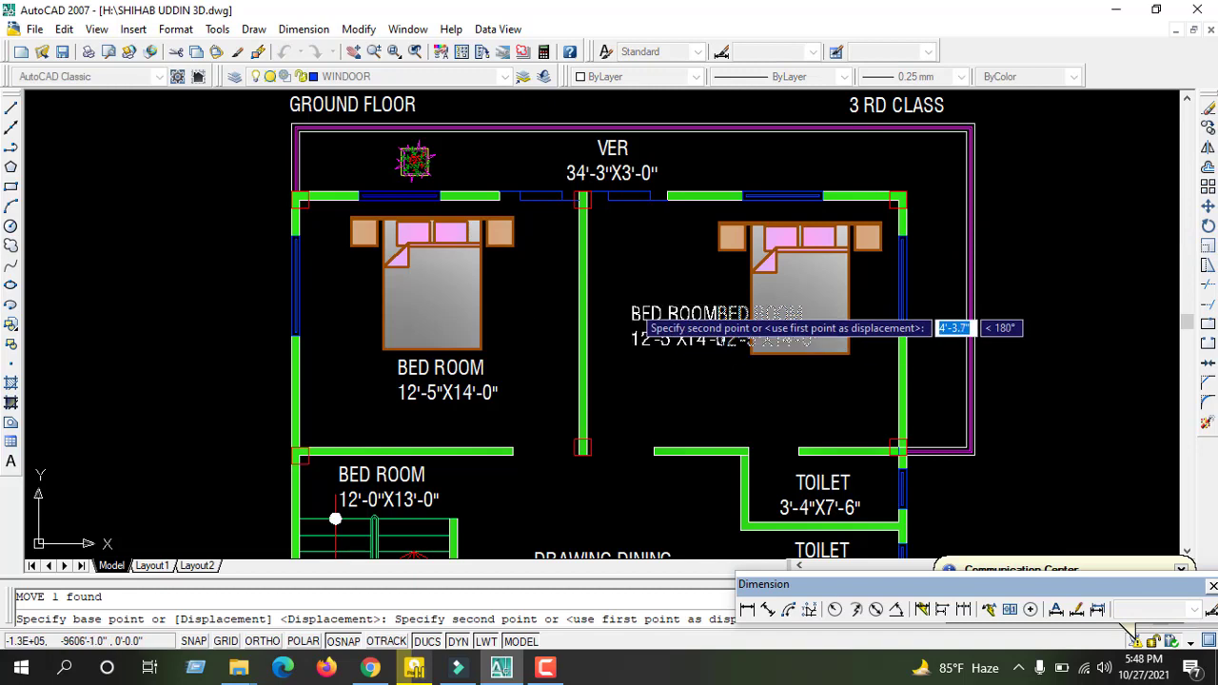
key(Escape)
Select the potted plant symbol for copying, with a base point on the plant.
text(c)
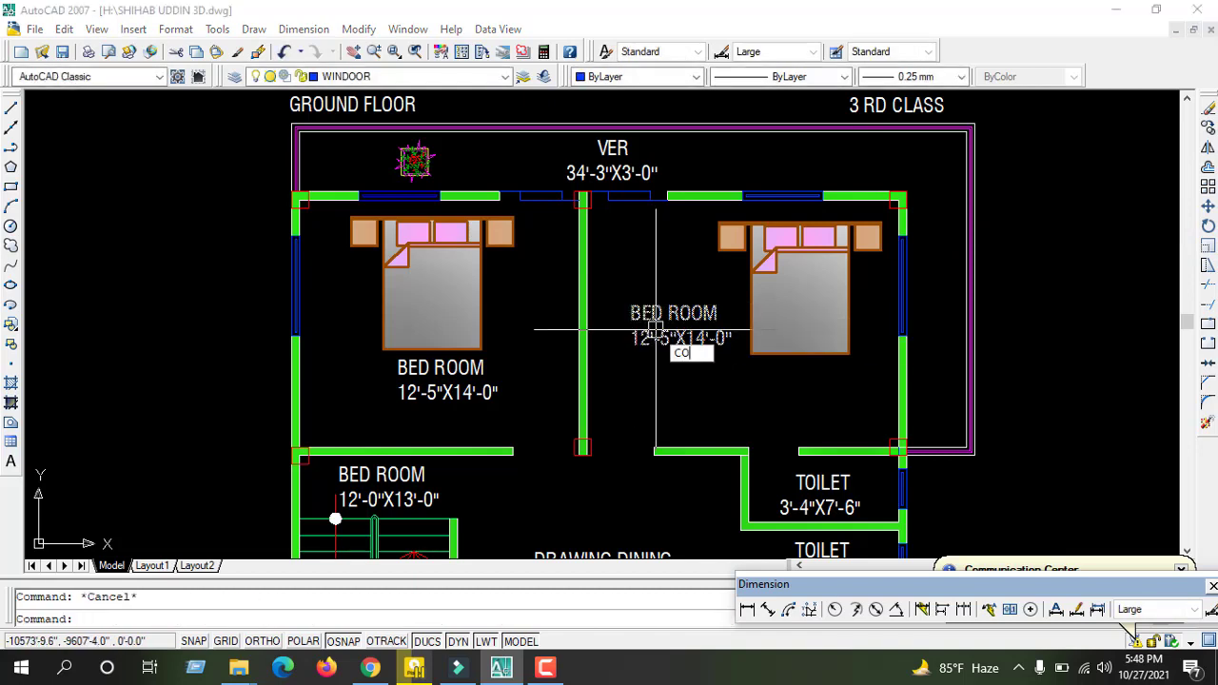
key(Return)
click(418, 164)
key(Return)
click(416, 158)
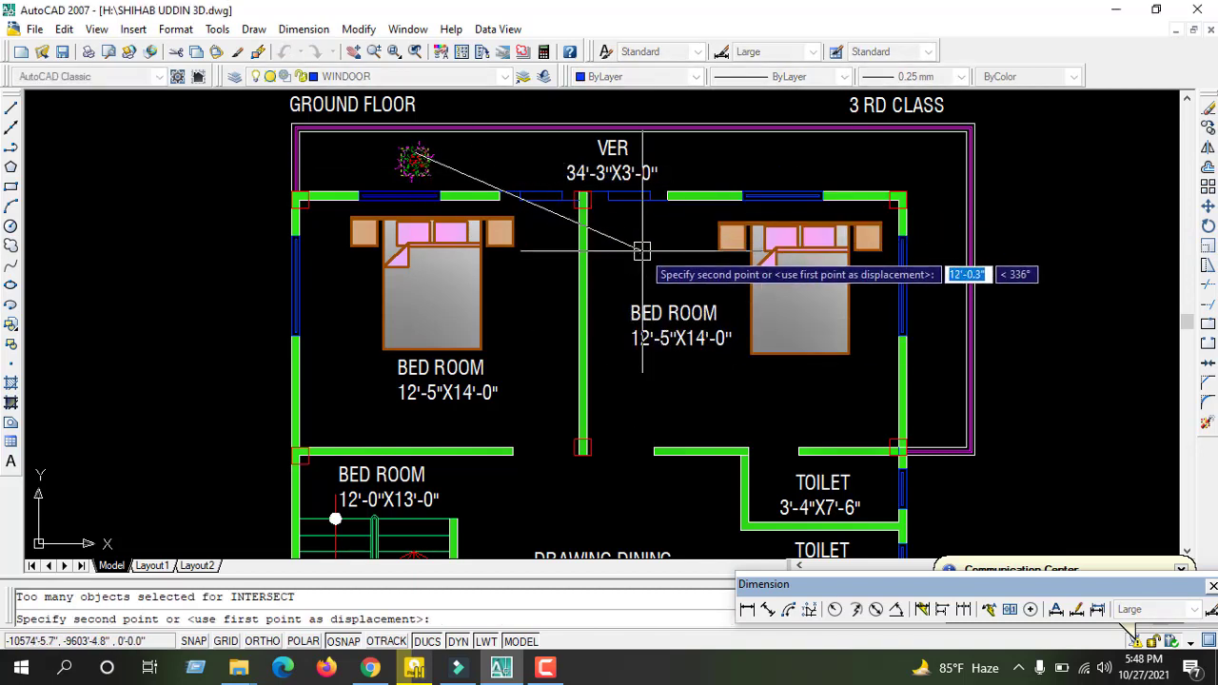
Place four plant copies, two along the left wall of each upper bedroom.
click(620, 237)
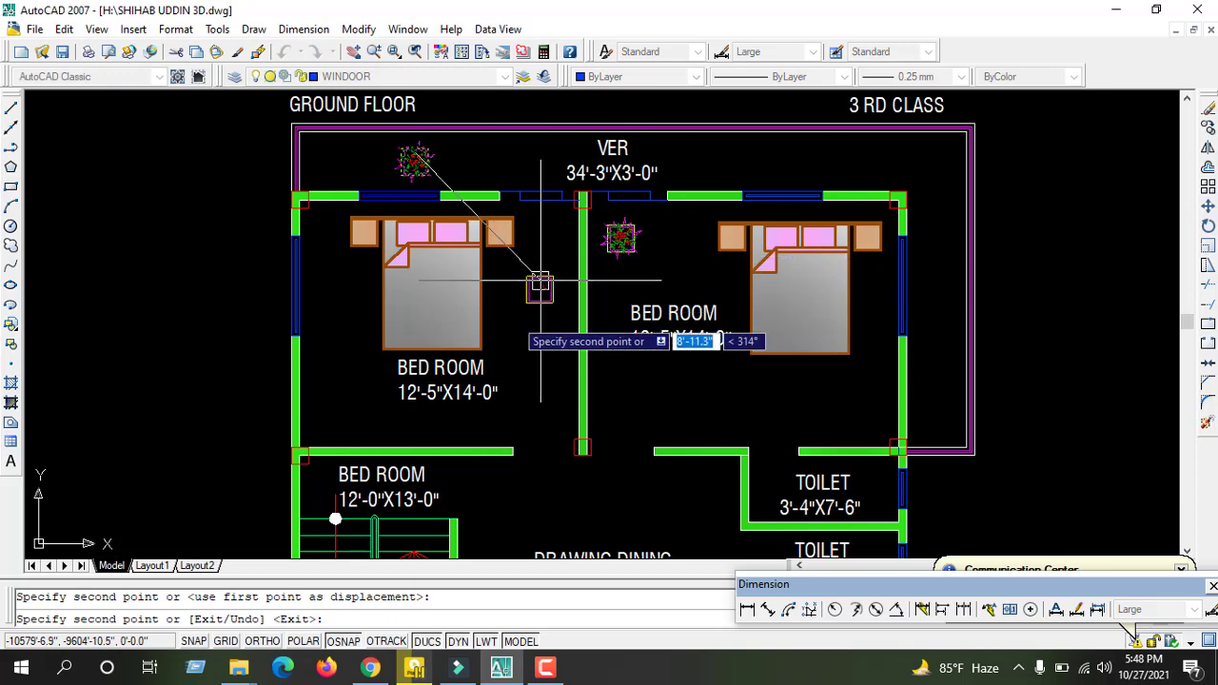
click(332, 416)
click(332, 362)
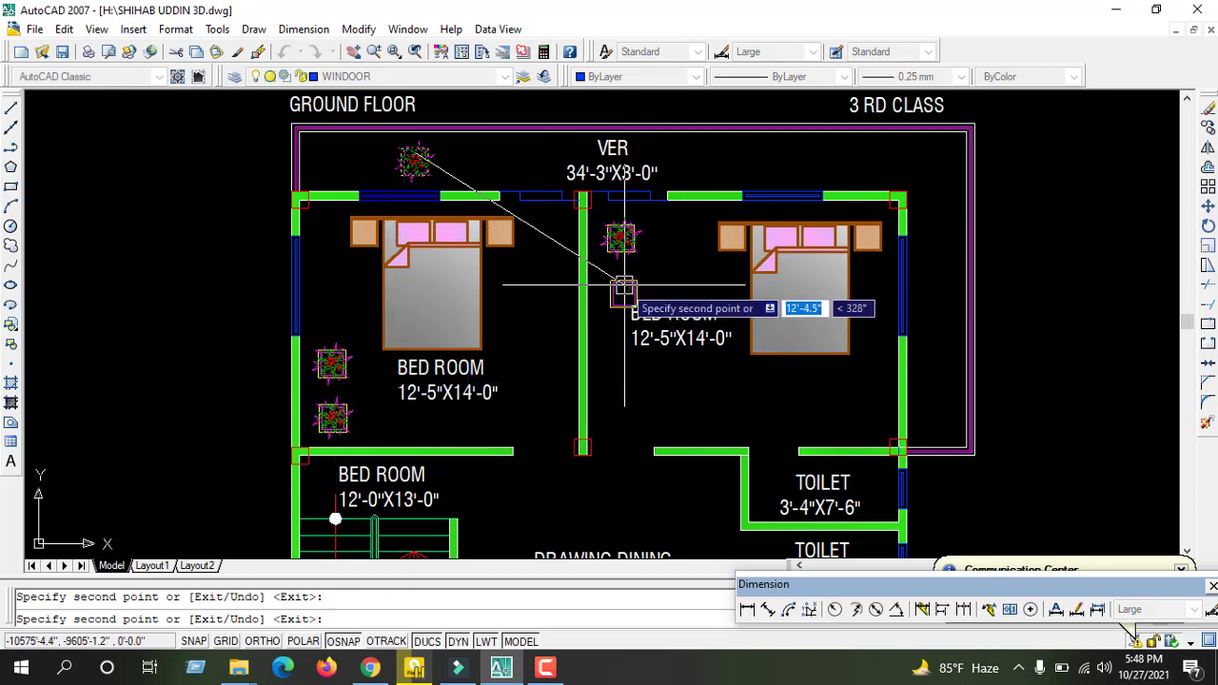
click(621, 290)
key(Escape)
scroll(558, 258, down, 4)
scroll(562, 299, up, 1)
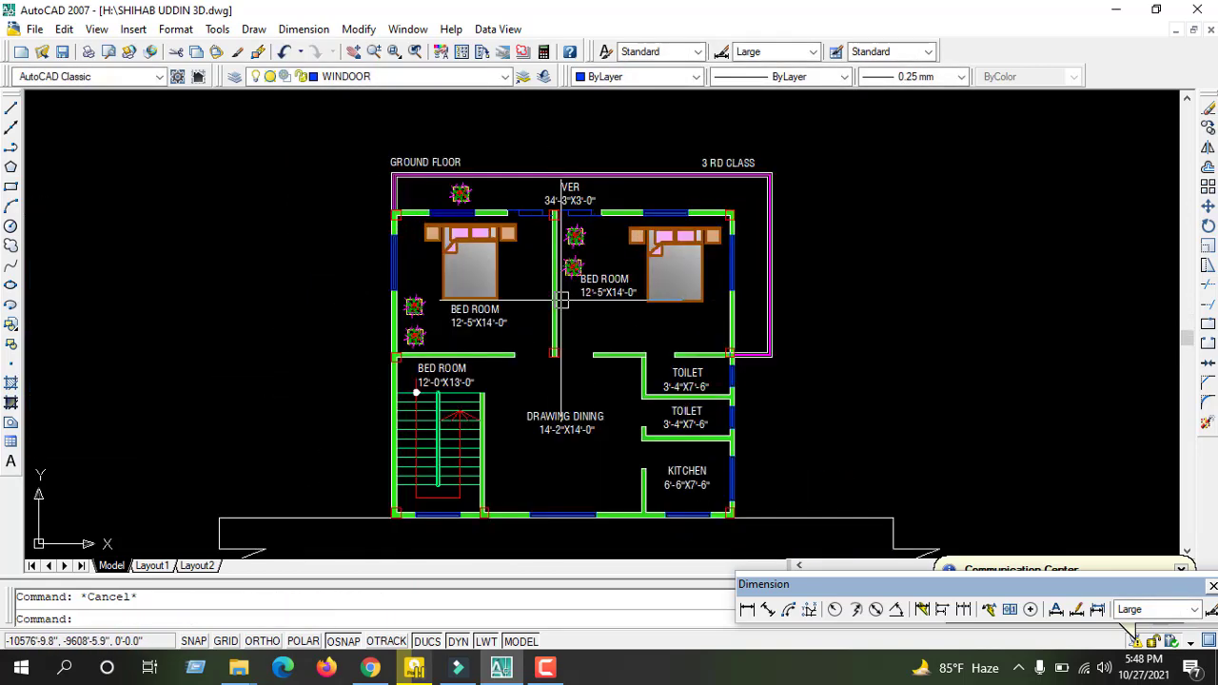
scroll(573, 406, down, 3)
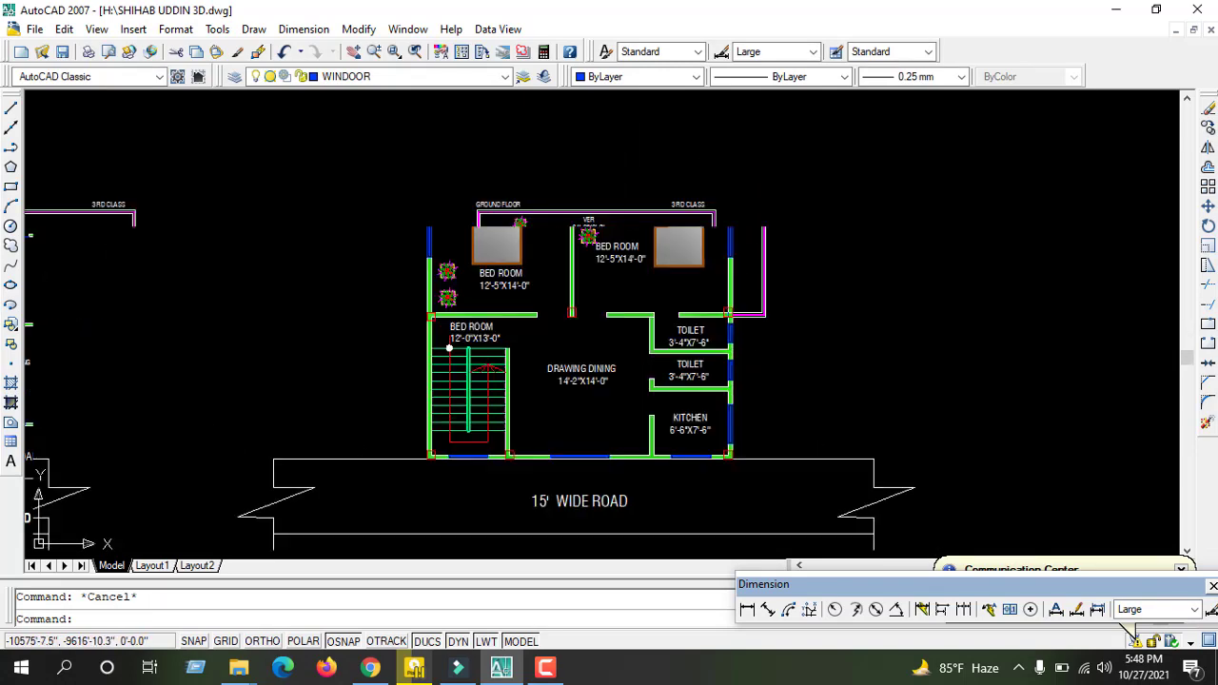
scroll(573, 407, up, 2)
scroll(573, 406, up, 2)
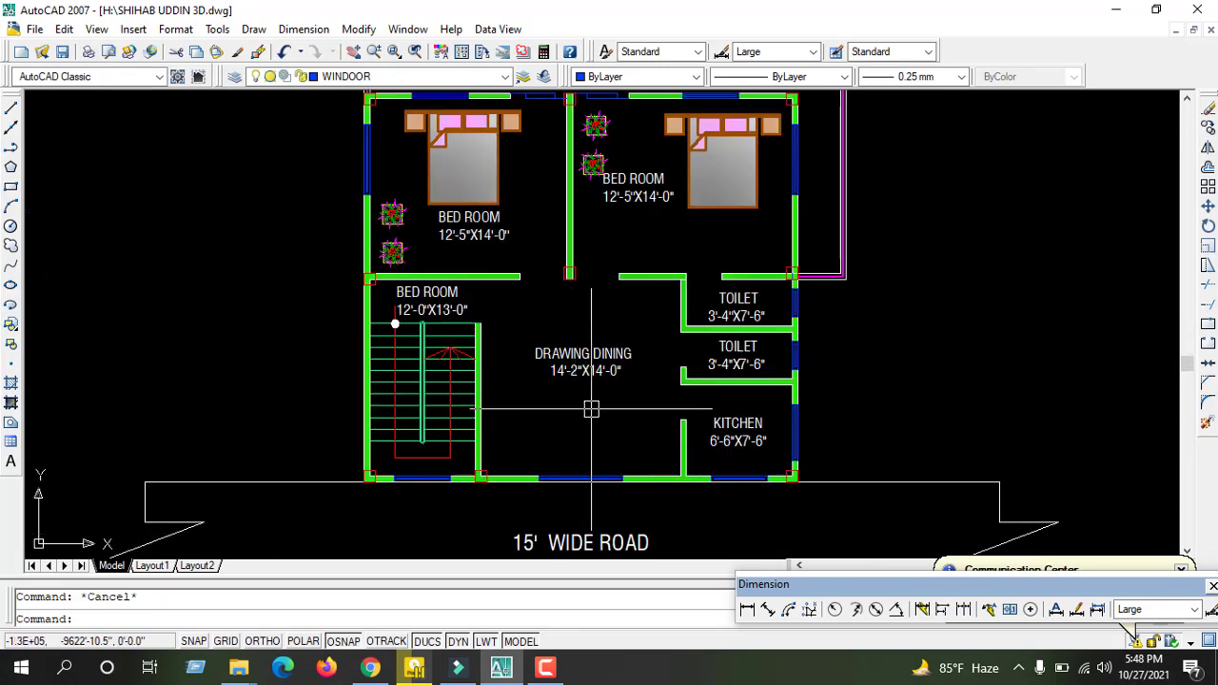
scroll(592, 400, down, 3)
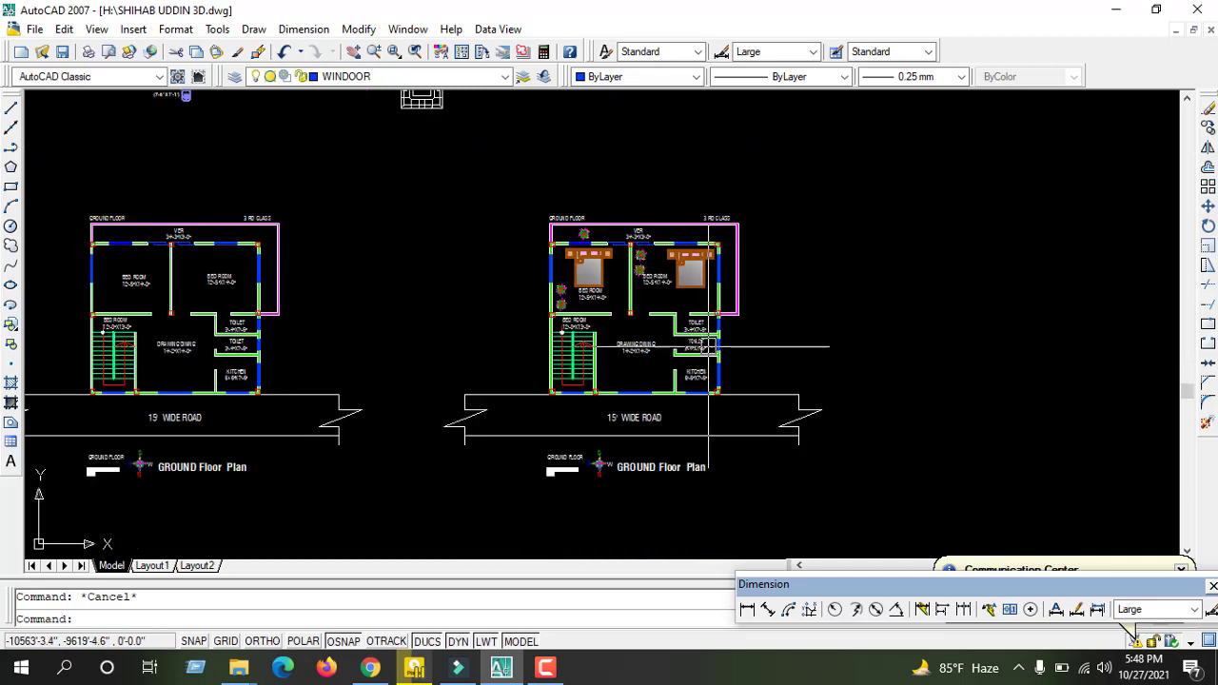
scroll(687, 408, down, 1)
scroll(552, 194, up, 4)
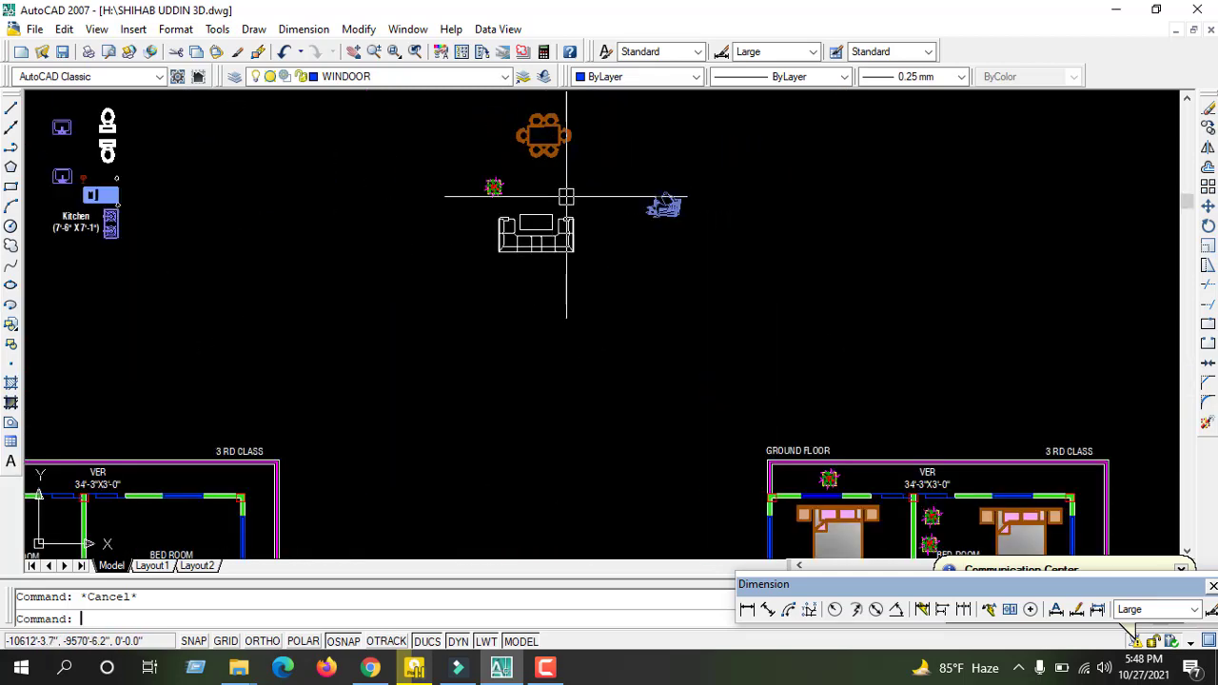
Copy the sofa set and potted plant into the Drawing Dining room.
text(c)
key(Return)
click(579, 182)
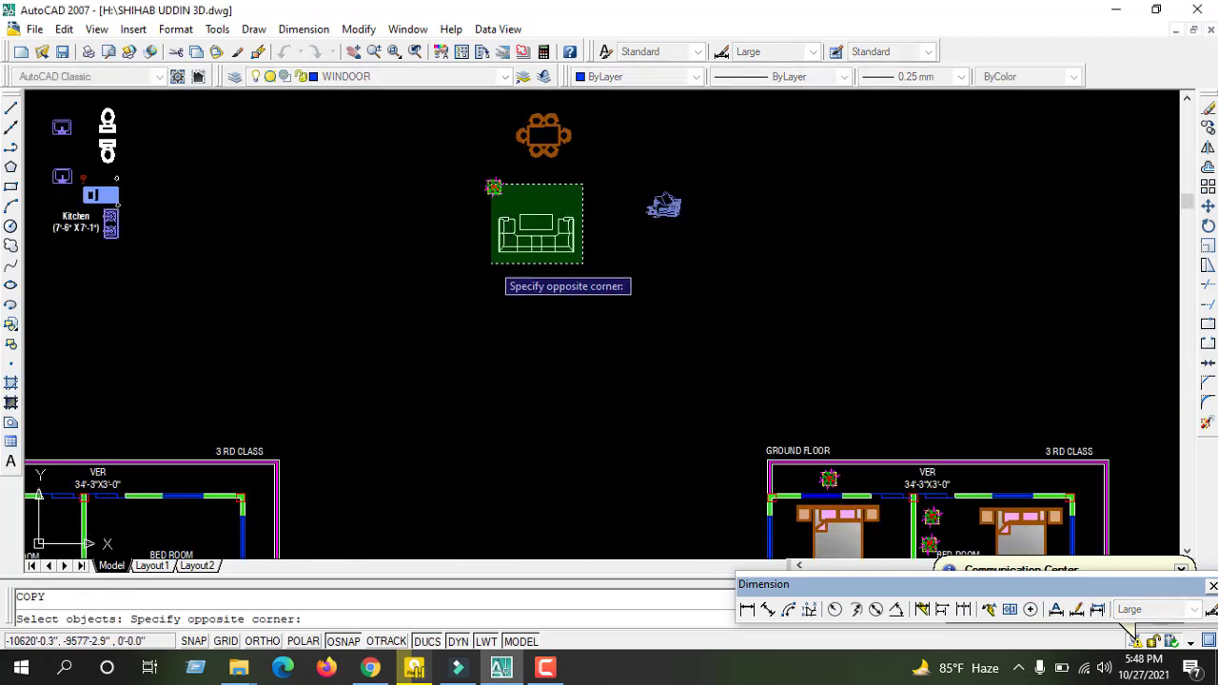
click(480, 268)
click(503, 152)
click(456, 238)
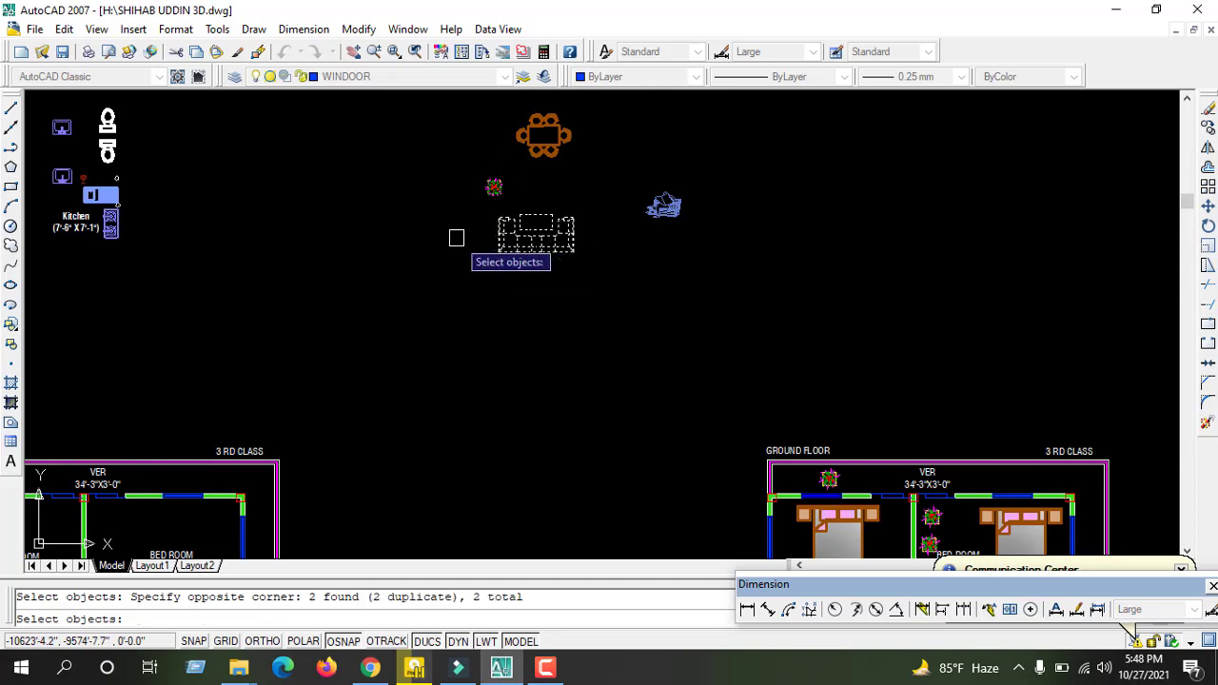
key(Return)
click(566, 258)
scroll(497, 231, down, 3)
scroll(542, 331, up, 3)
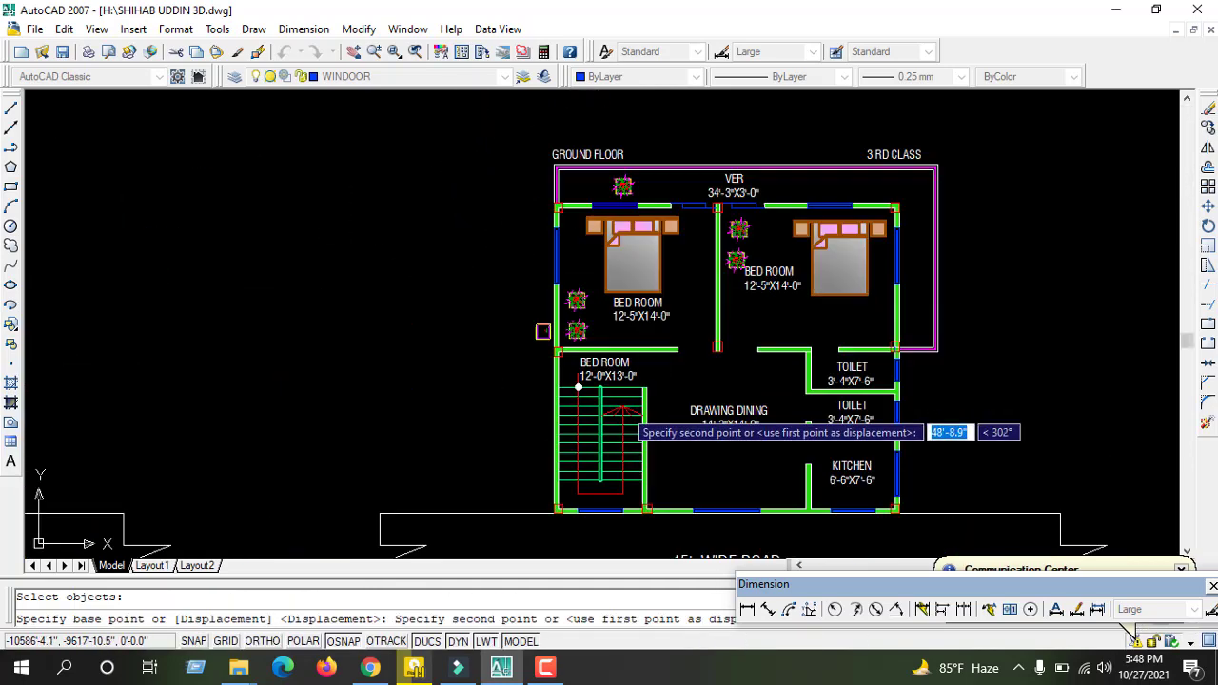
scroll(680, 428, up, 3)
scroll(680, 457, down, 2)
scroll(753, 479, up, 3)
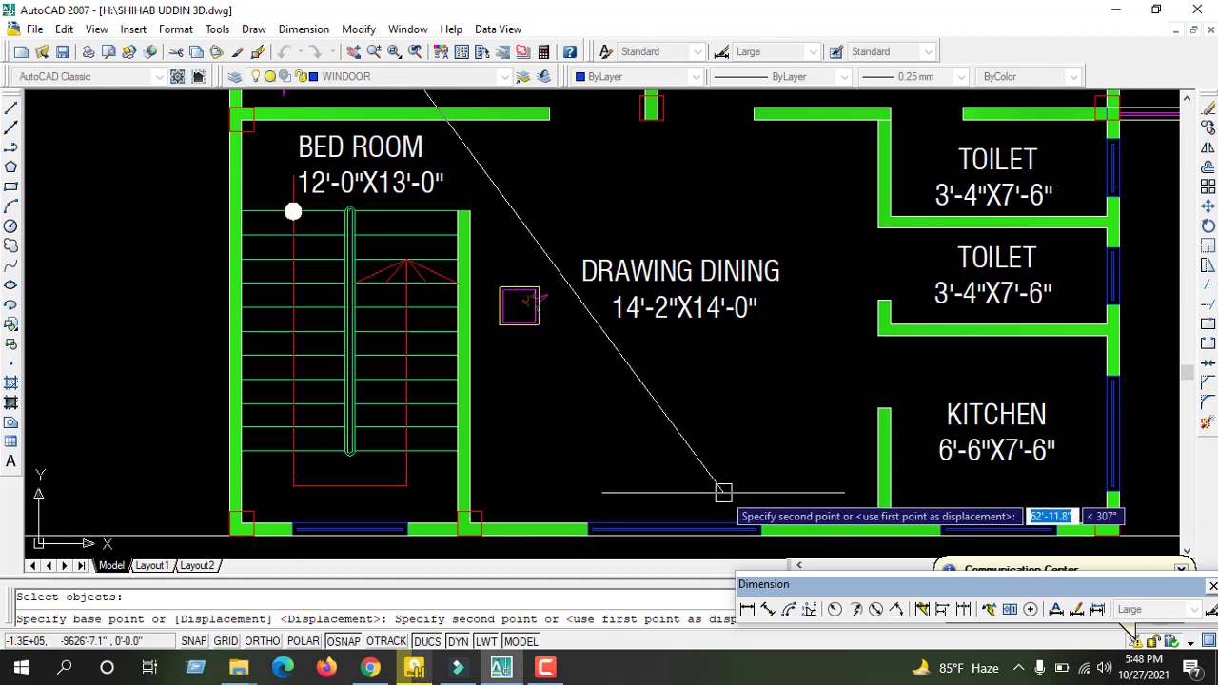
click(722, 491)
key(Escape)
scroll(809, 462, down, 3)
scroll(816, 464, up, 2)
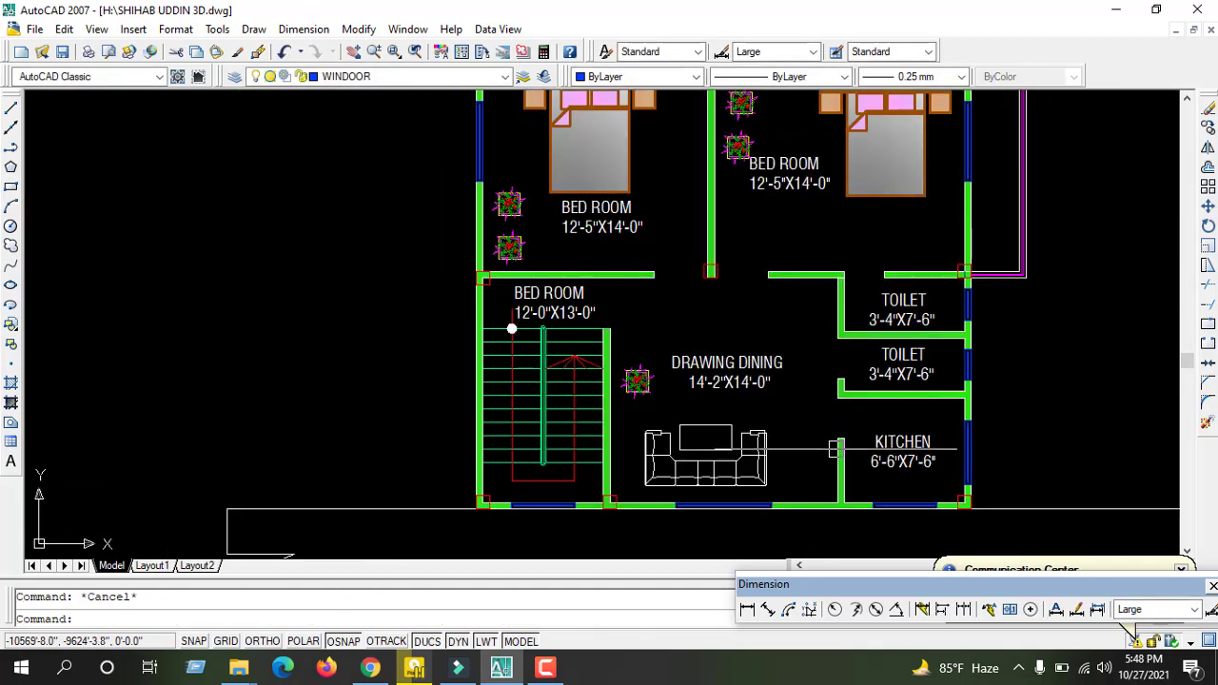
scroll(799, 464, down, 3)
scroll(761, 464, up, 3)
scroll(702, 462, up, 2)
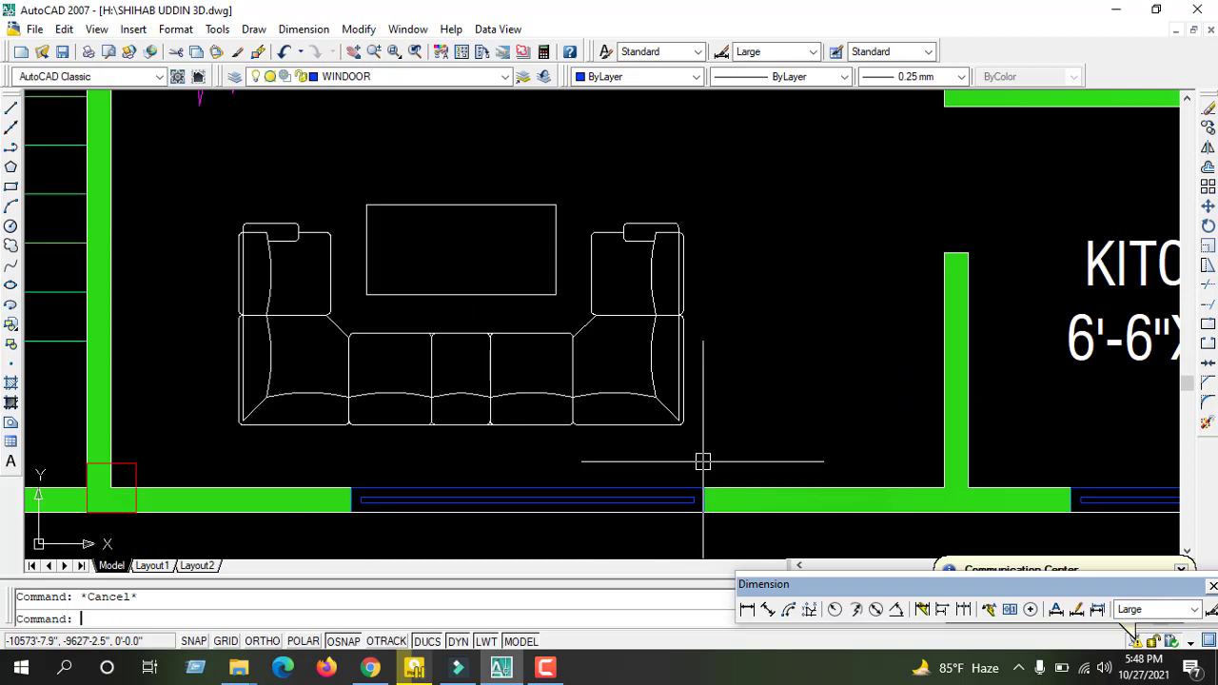
Move the sofa down against the dining room's bottom wall.
click(697, 336)
click(622, 421)
text(m)
key(Return)
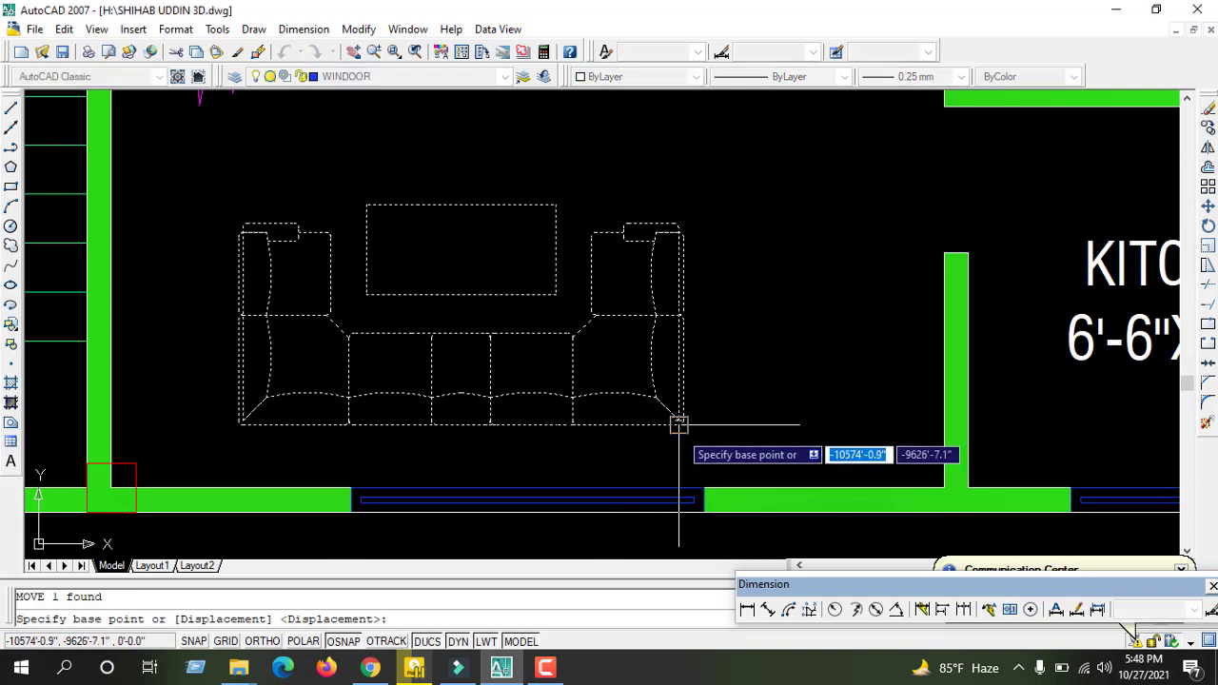
click(678, 424)
click(719, 426)
key(Escape)
scroll(597, 437, down, 3)
scroll(597, 399, down, 2)
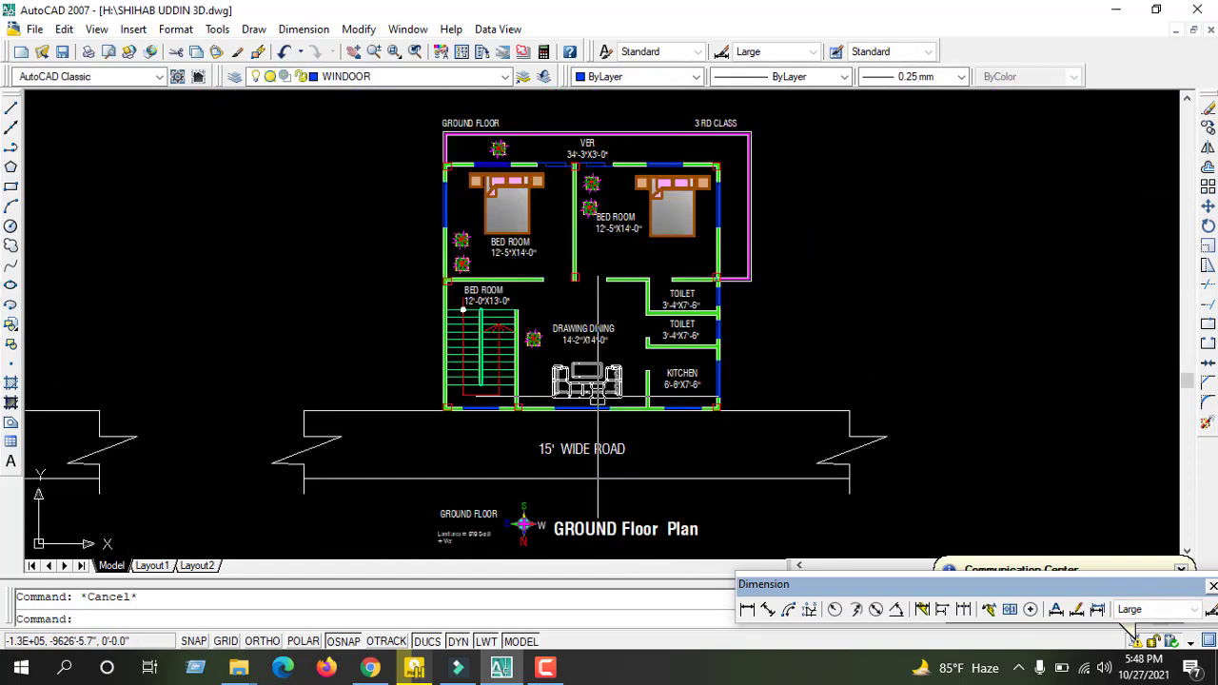
scroll(598, 399, down, 2)
scroll(570, 362, down, 2)
scroll(551, 315, up, 5)
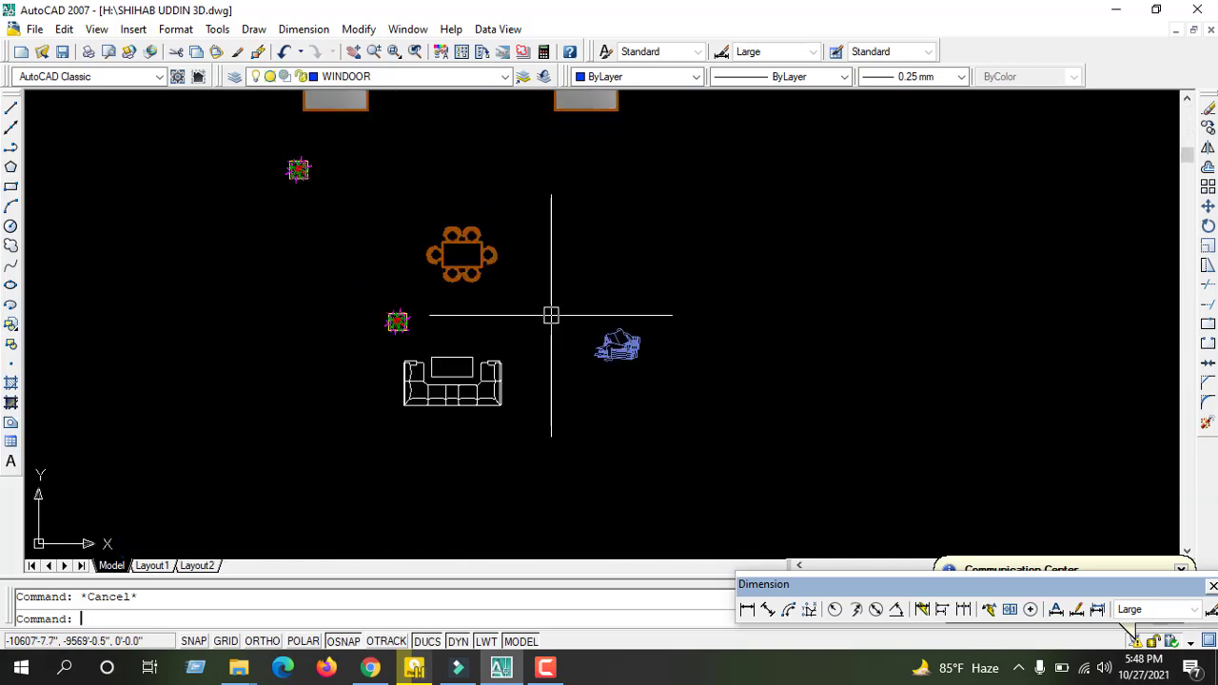
text(CO)
key(Return)
drag(706, 267, 583, 381)
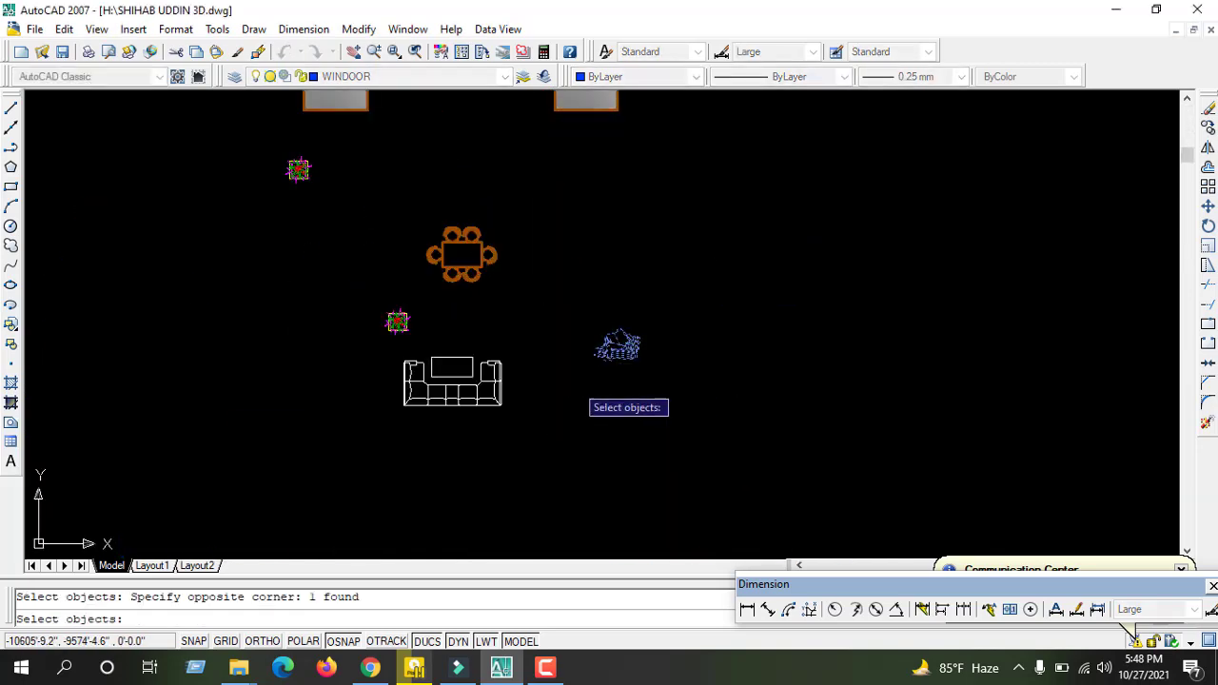
key(Return)
click(607, 340)
scroll(608, 295, down, 3)
scroll(657, 380, up, 2)
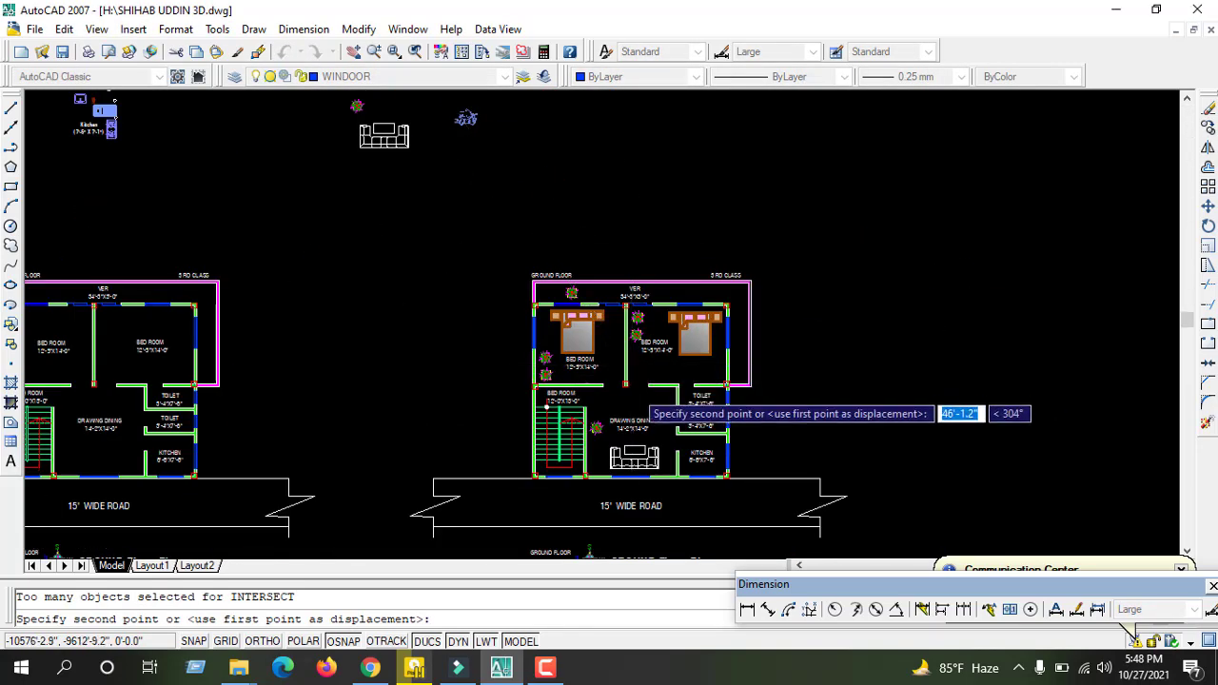
scroll(666, 424, up, 2)
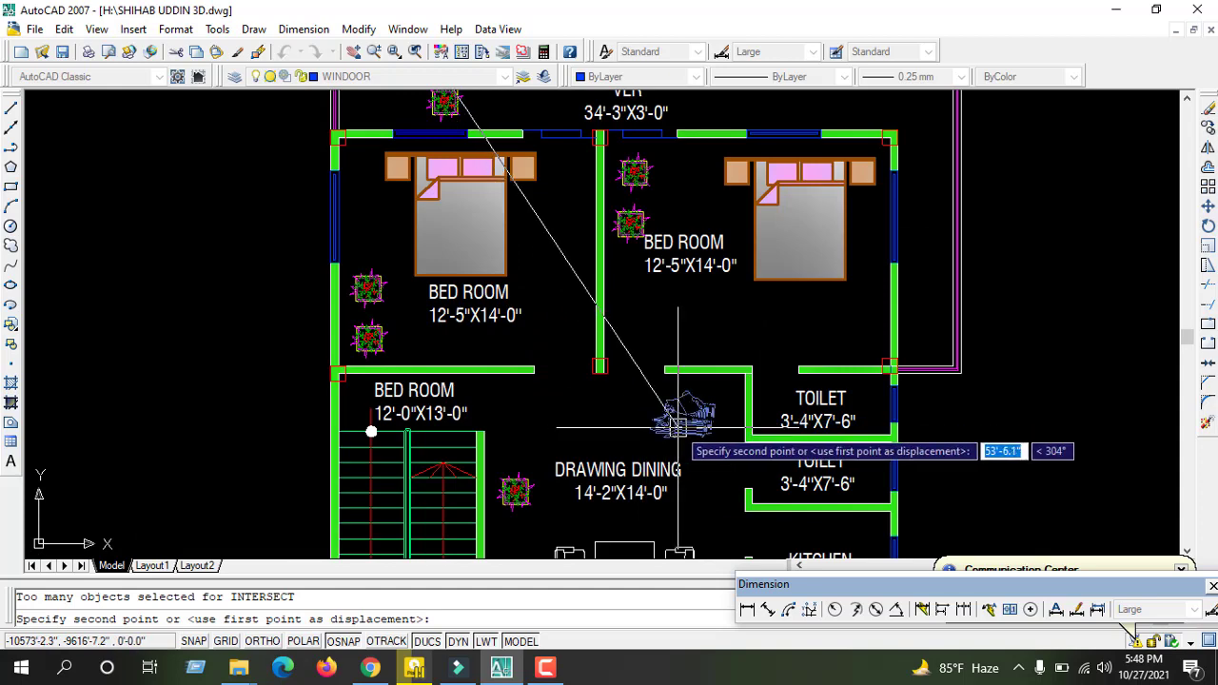
click(687, 416)
key(Escape)
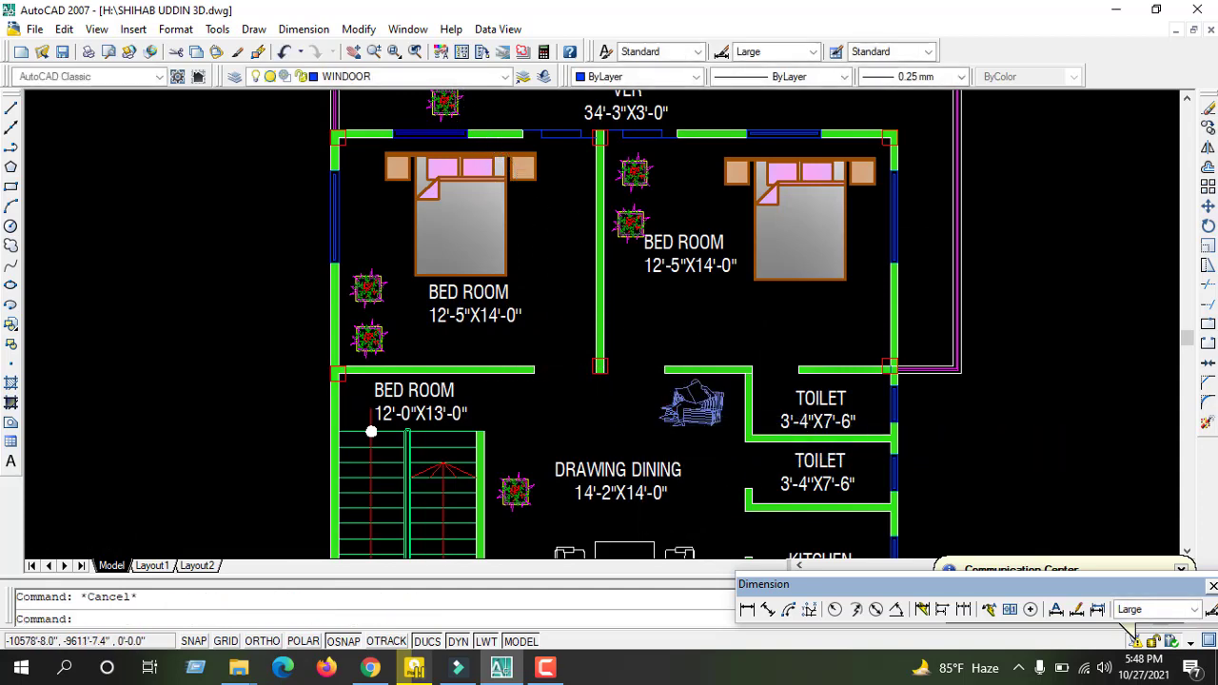
scroll(577, 335, down, 5)
scroll(567, 374, up, 2)
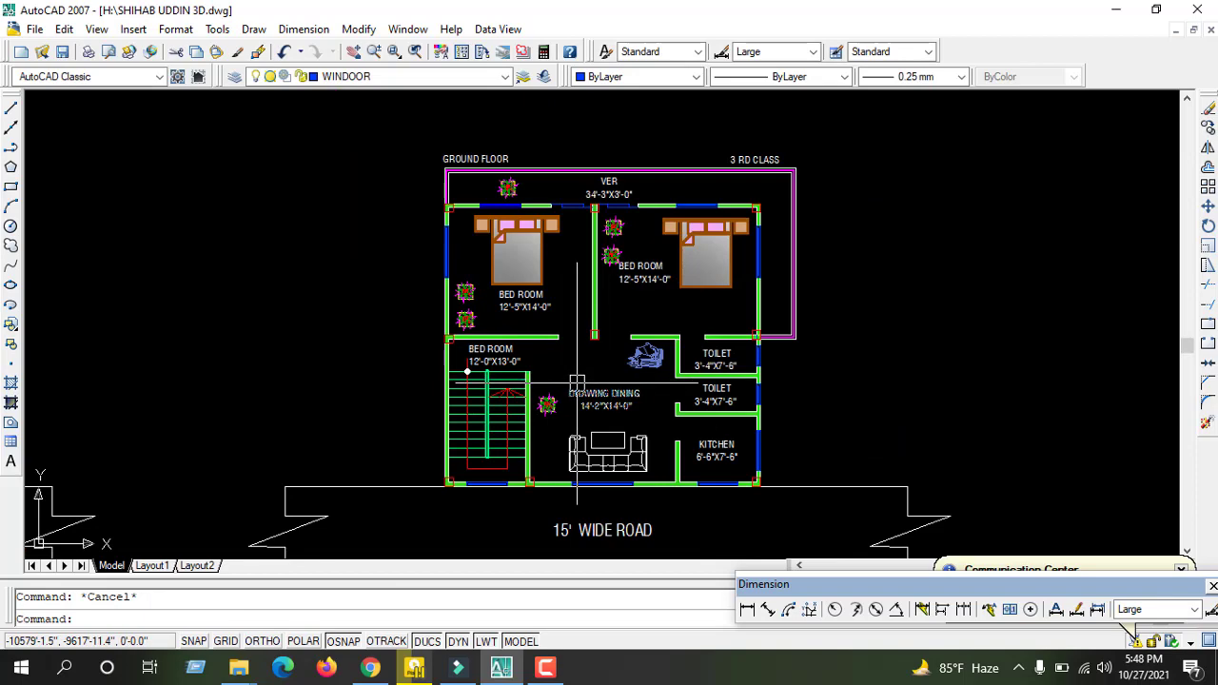
scroll(577, 384, down, 3)
scroll(587, 344, down, 1)
scroll(473, 179, down, 1)
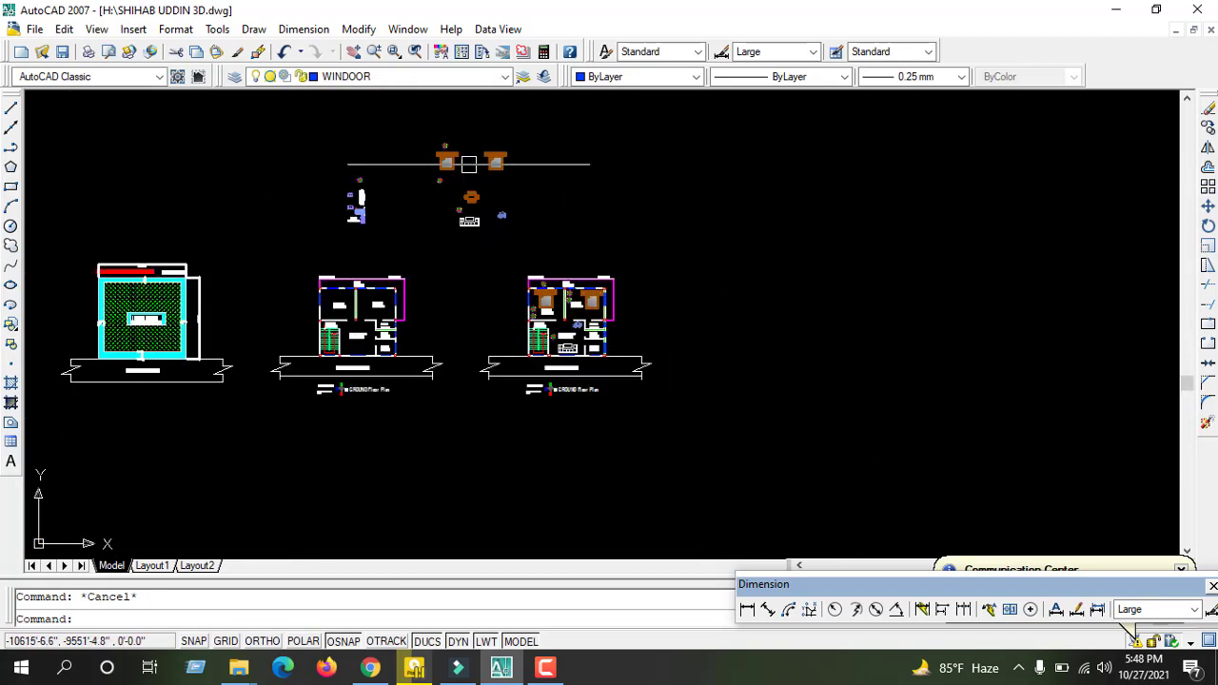
scroll(478, 190, up, 2)
scroll(479, 191, up, 1)
Copy the six-chair dining table into the DRAWING DINING room of the right plan.
scroll(487, 209, down, 1)
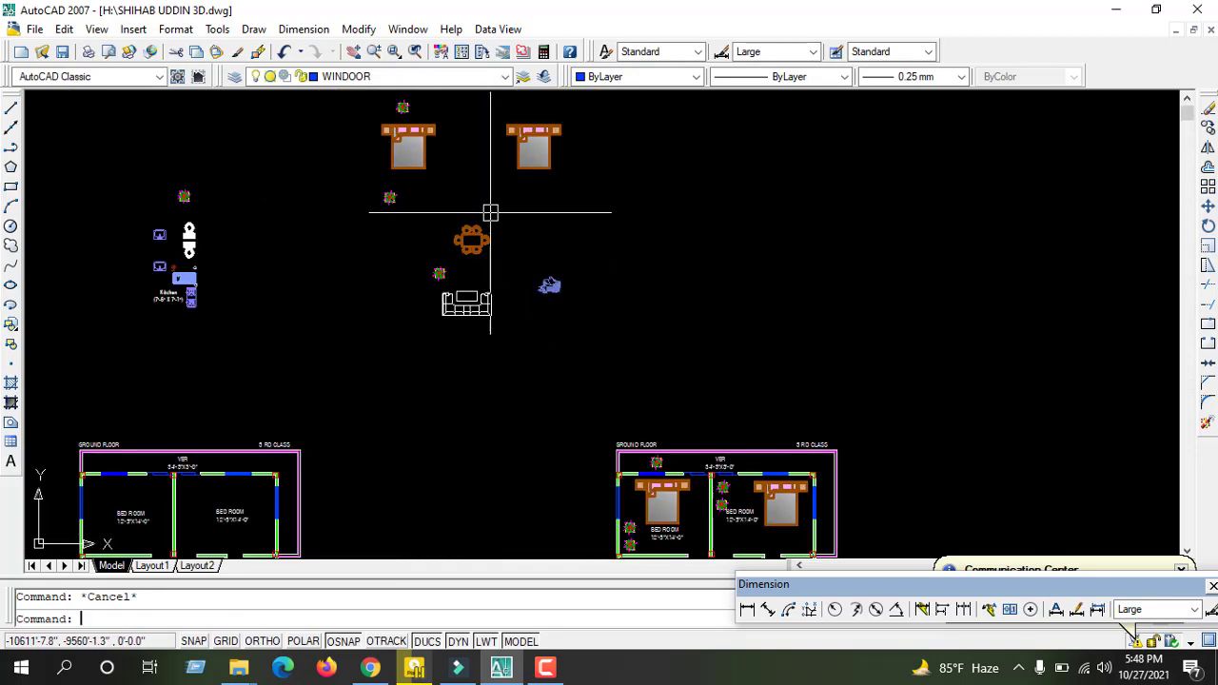
text(m)
key(Return)
click(496, 194)
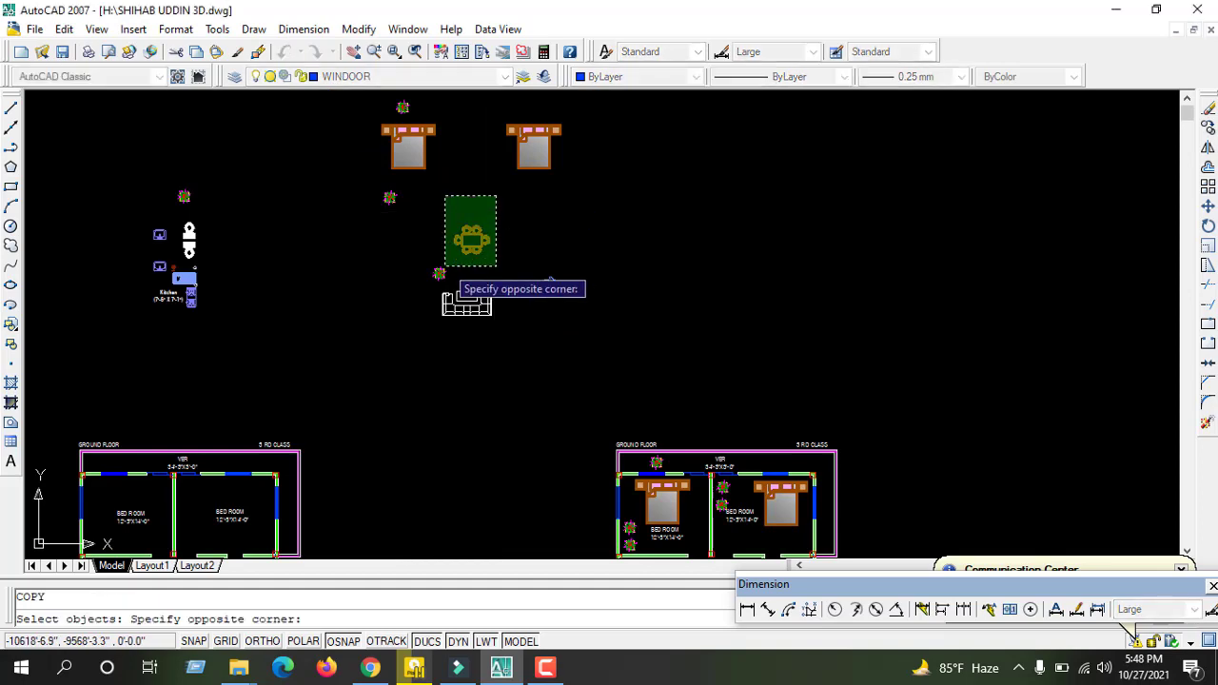
click(443, 274)
key(Return)
scroll(479, 239, up, 3)
click(505, 212)
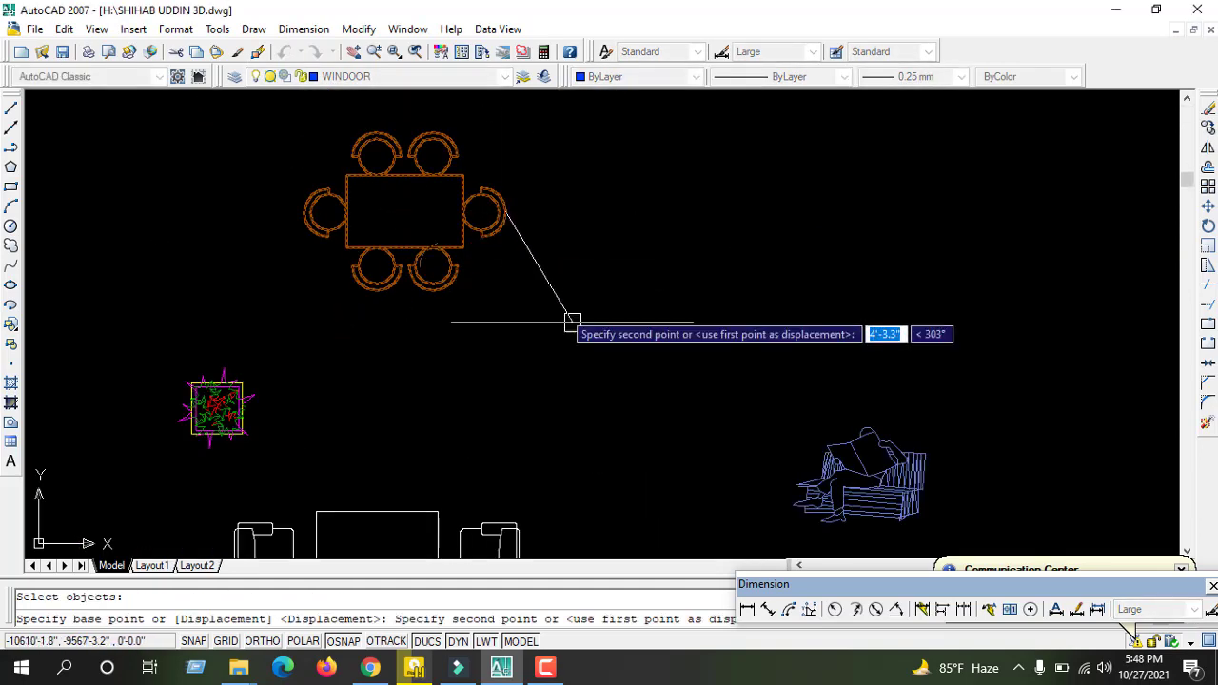
scroll(571, 321, down, 5)
scroll(693, 475, up, 2)
scroll(600, 307, down, 2)
scroll(634, 447, up, 6)
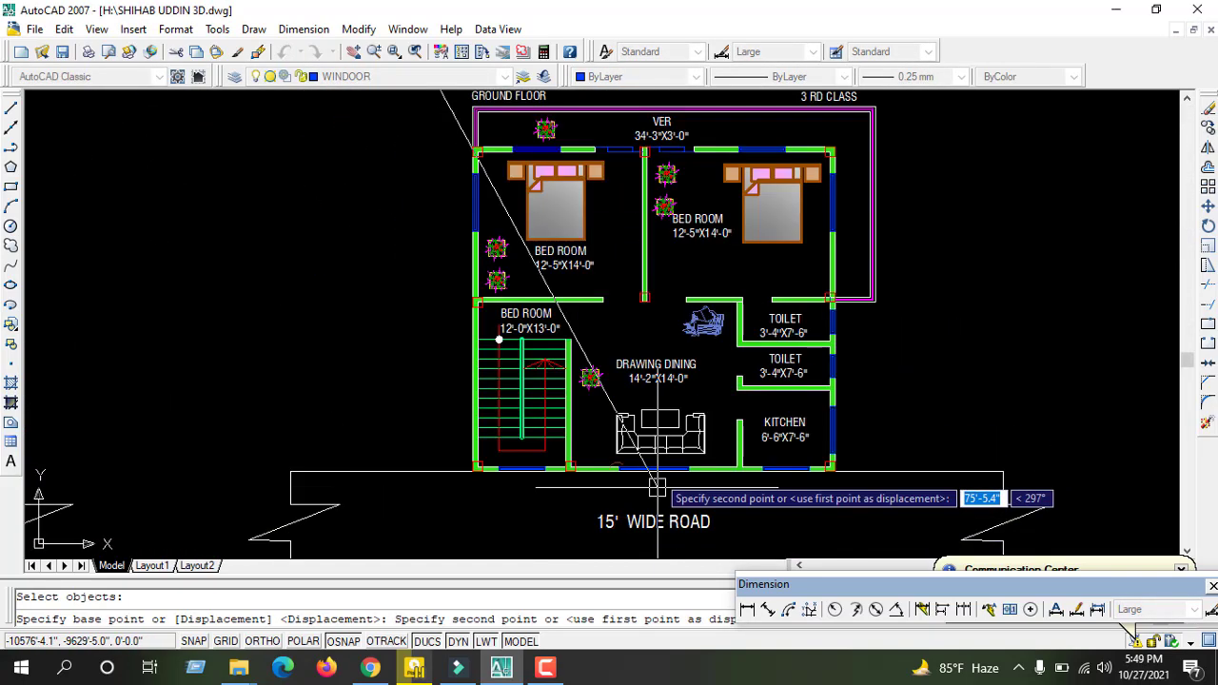
scroll(666, 319, up, 1)
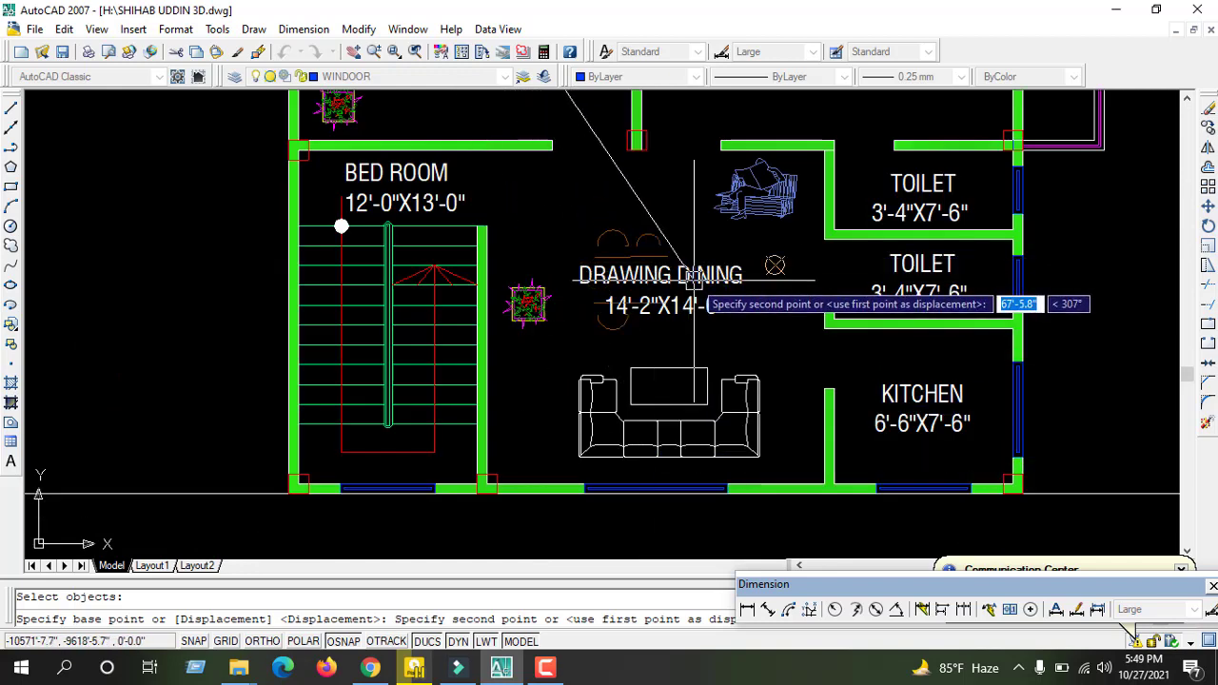
click(775, 266)
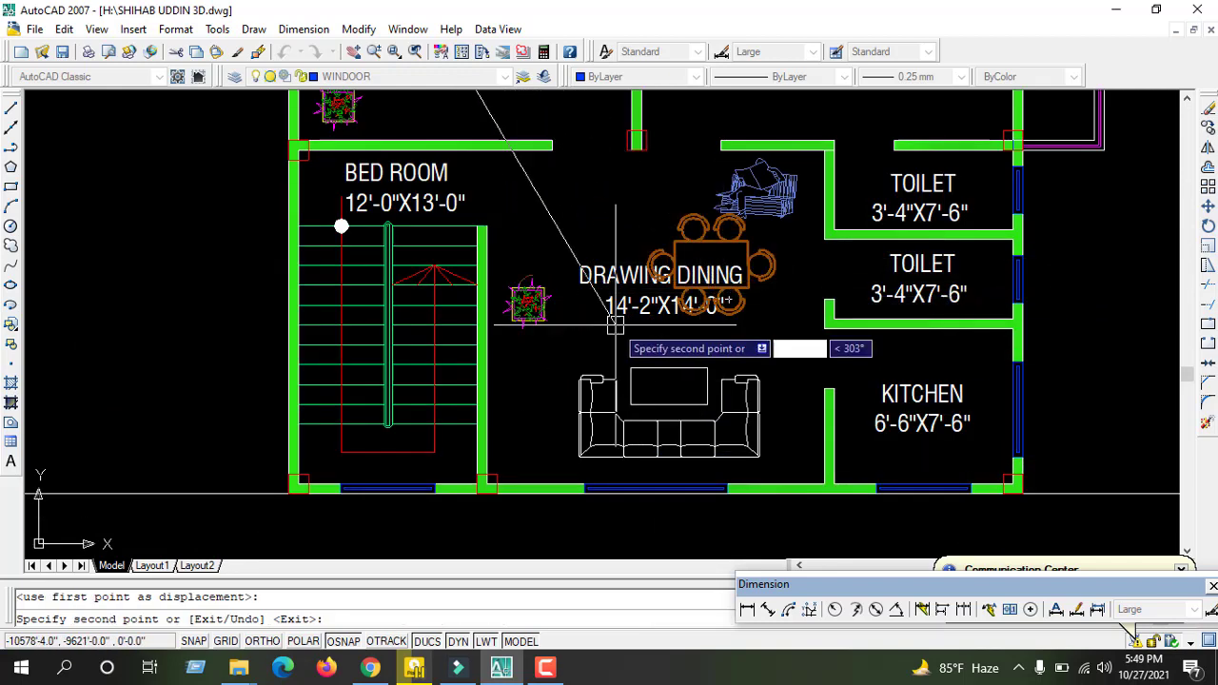
key(Escape)
Nudge the dining table left with two moves until it sits centred over the room label.
scroll(651, 298, up, 3)
click(668, 243)
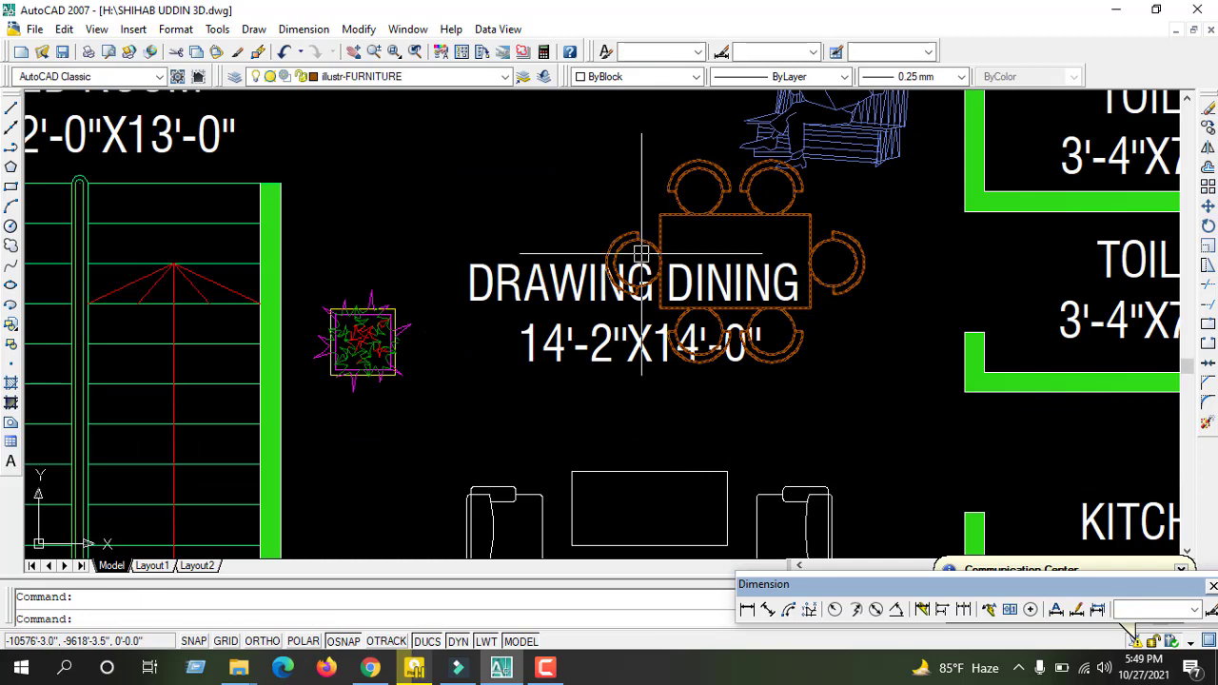
text(M)
key(Return)
click(641, 253)
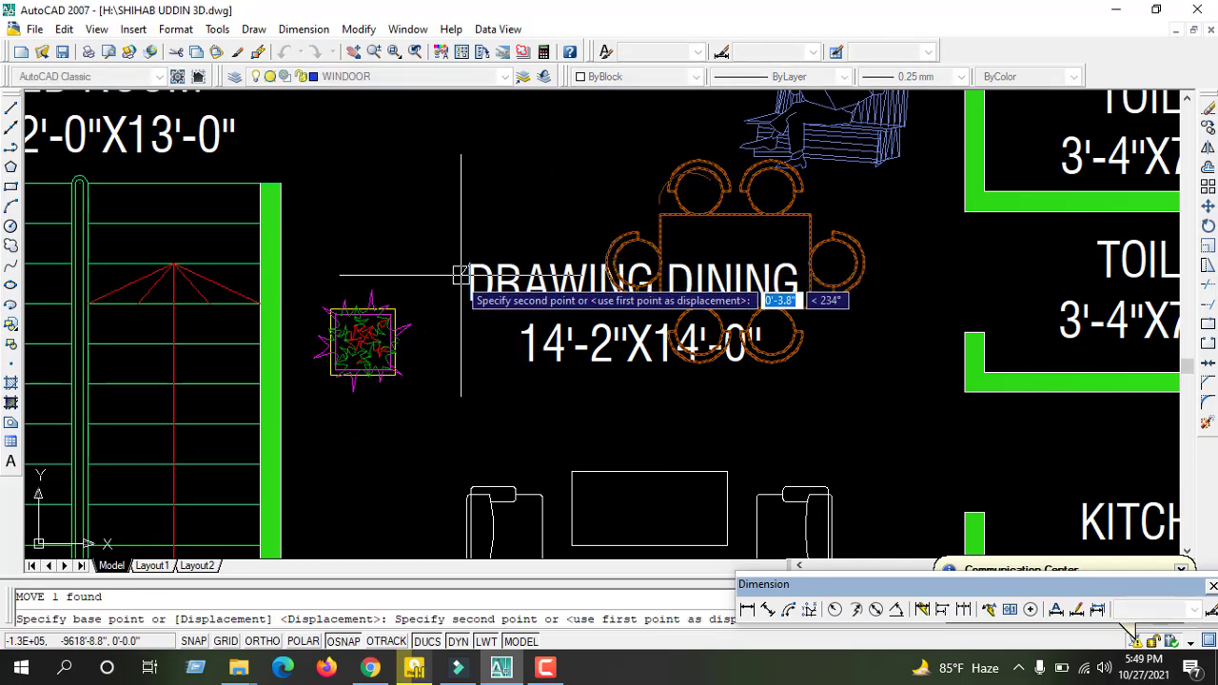
click(447, 283)
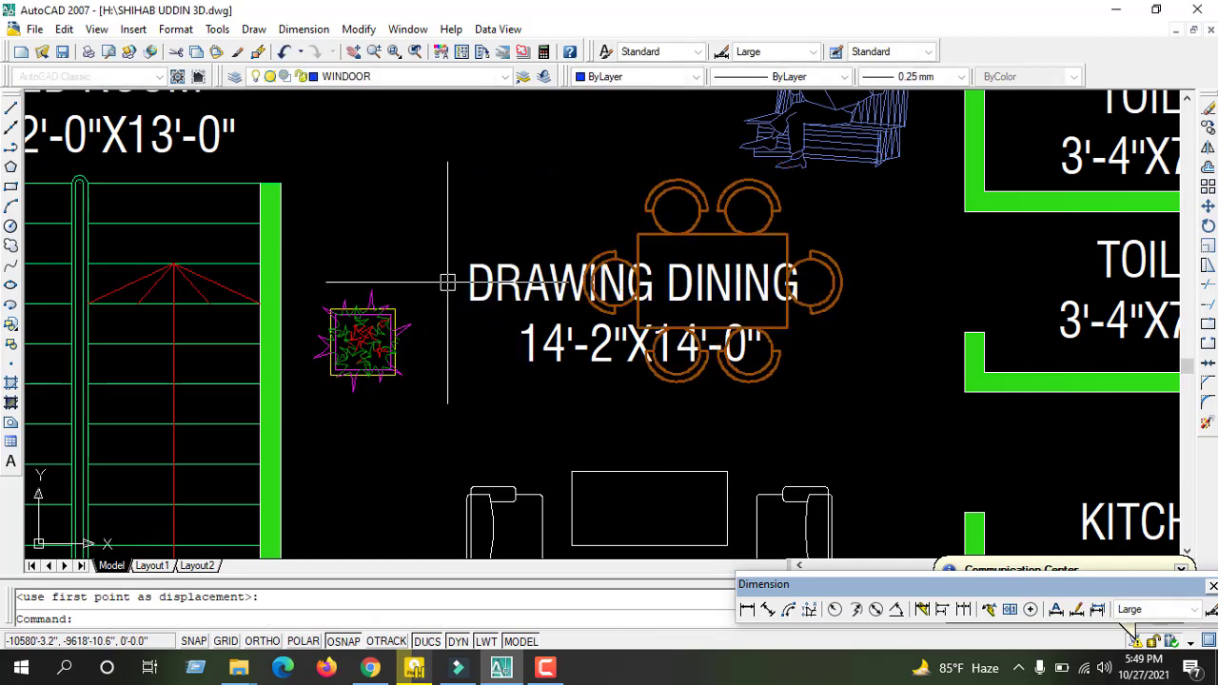
text(m)
key(Return)
click(677, 234)
click(562, 242)
key(Escape)
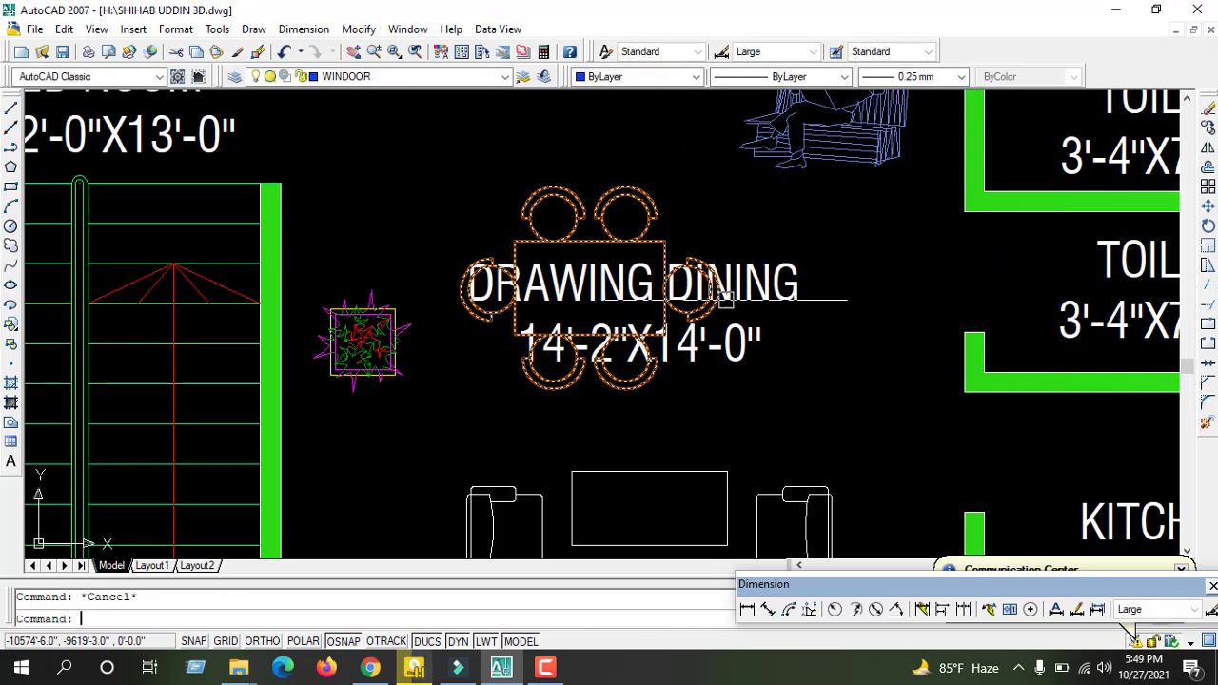
scroll(725, 300, down, 3)
scroll(593, 380, down, 2)
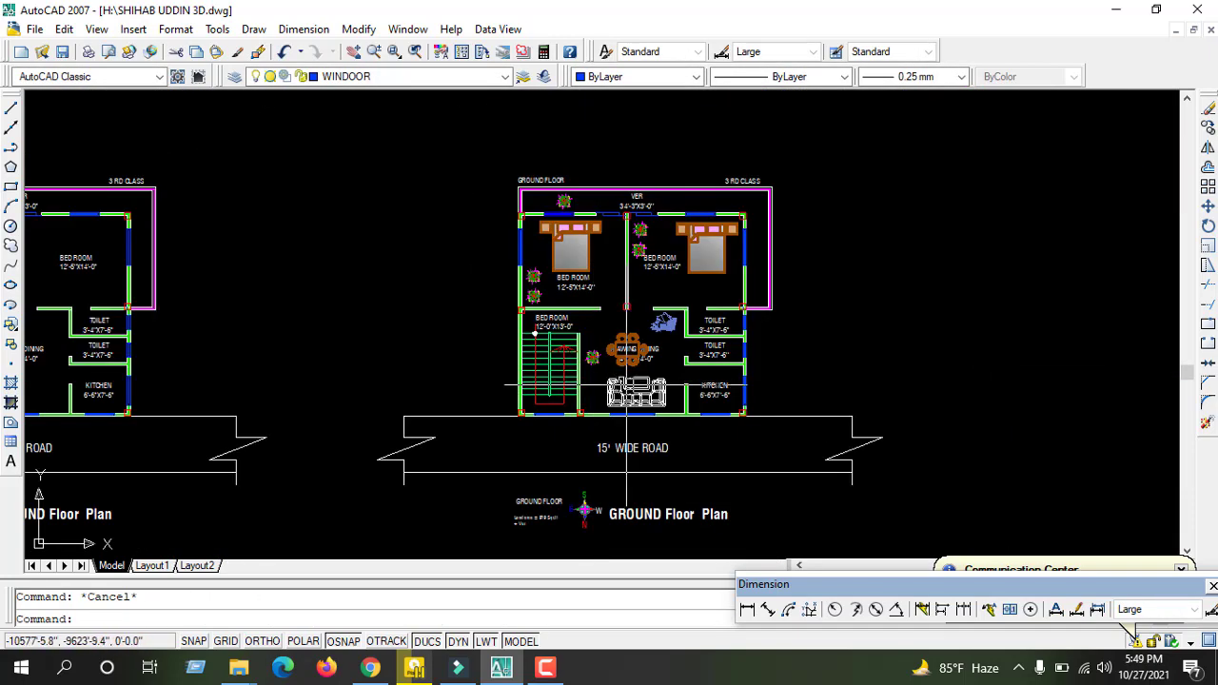
scroll(626, 385, down, 1)
scroll(704, 361, up, 3)
scroll(635, 369, up, 1)
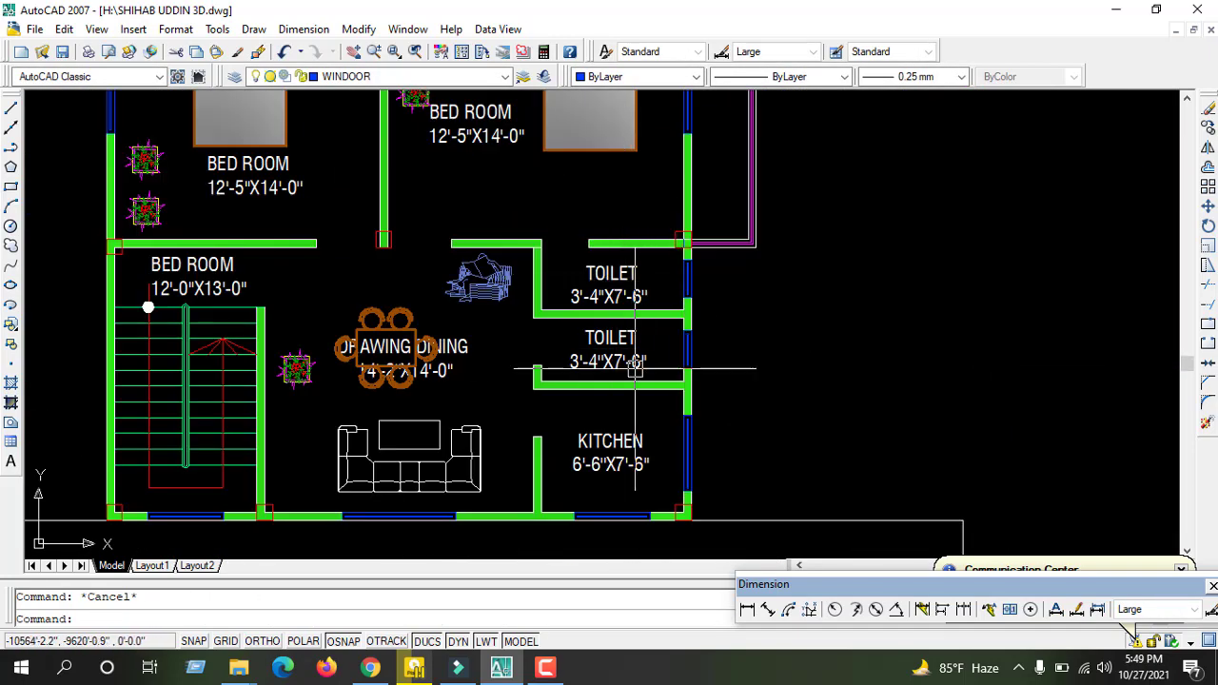
scroll(663, 299, down, 1)
scroll(643, 349, up, 2)
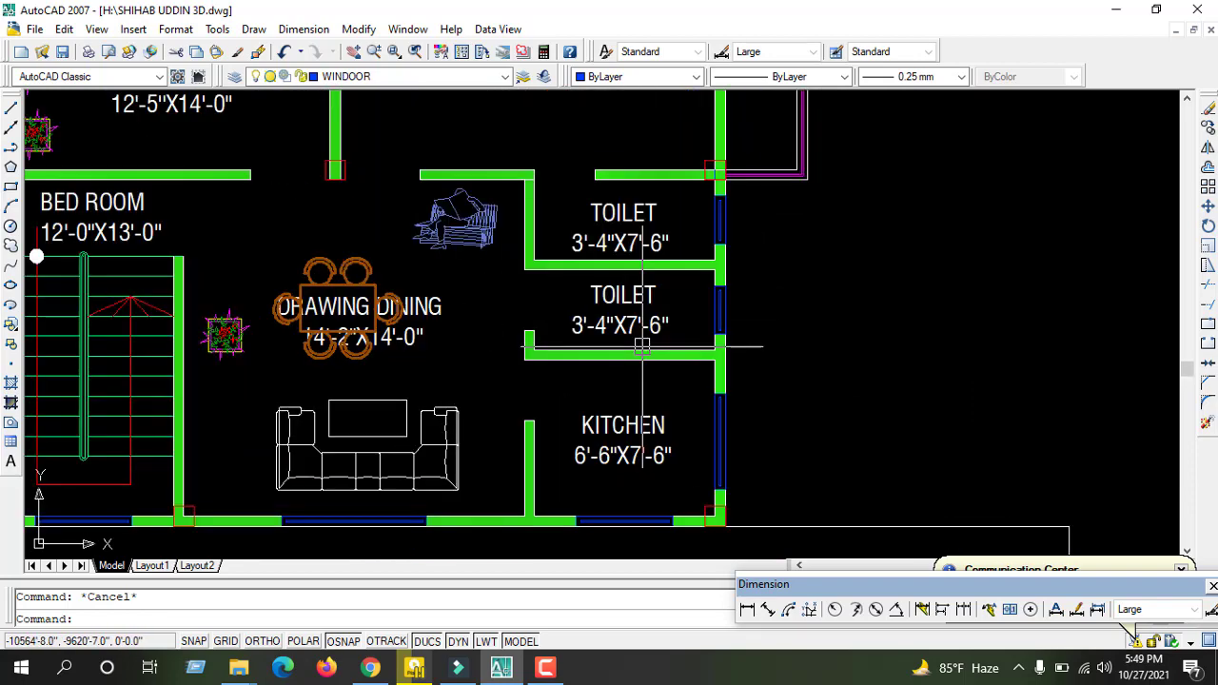
scroll(708, 335, down, 2)
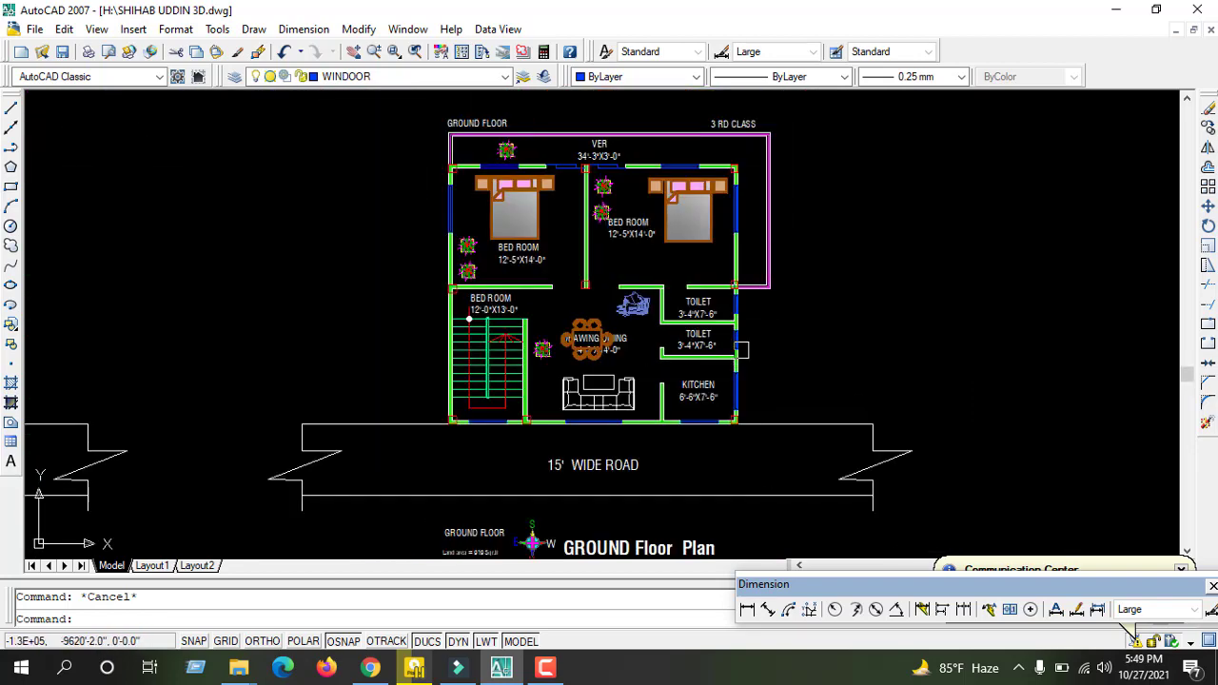
scroll(708, 335, up, 2)
scroll(544, 258, down, 3)
Start the Copy command and window-select all the toilet and kitchen fixtures.
scroll(543, 258, down, 1)
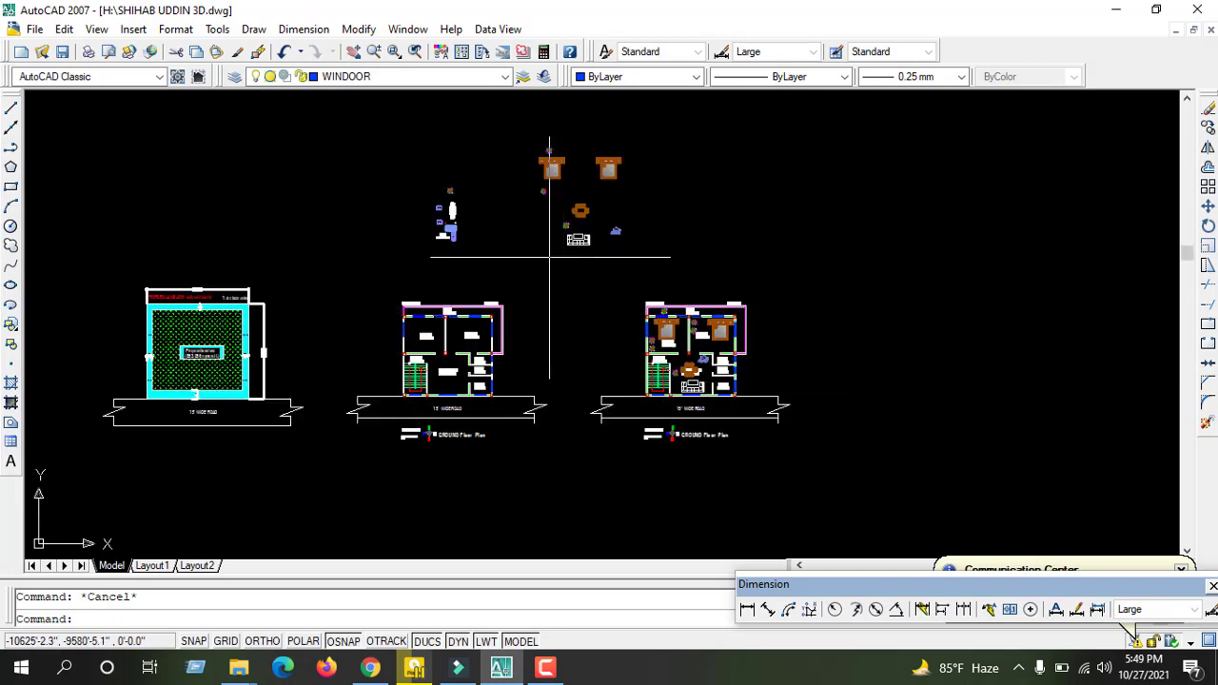
scroll(353, 196, up, 2)
scroll(439, 317, up, 2)
scroll(392, 185, down, 1)
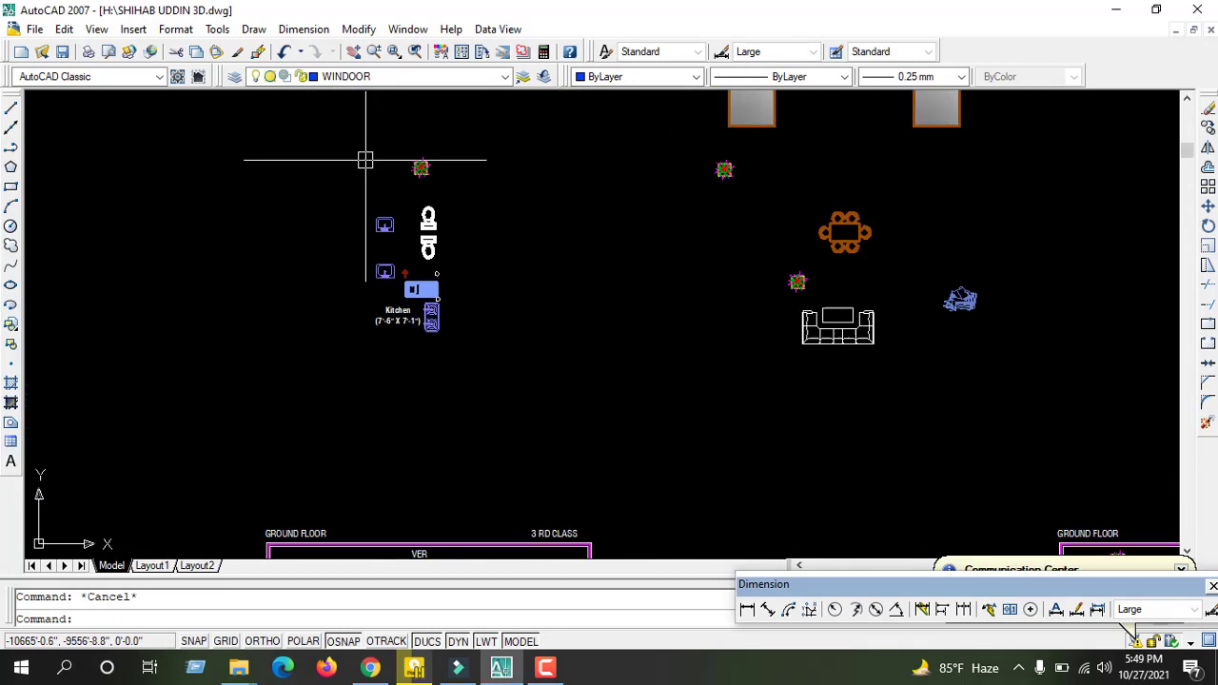
scroll(365, 158, up, 2)
key(Return)
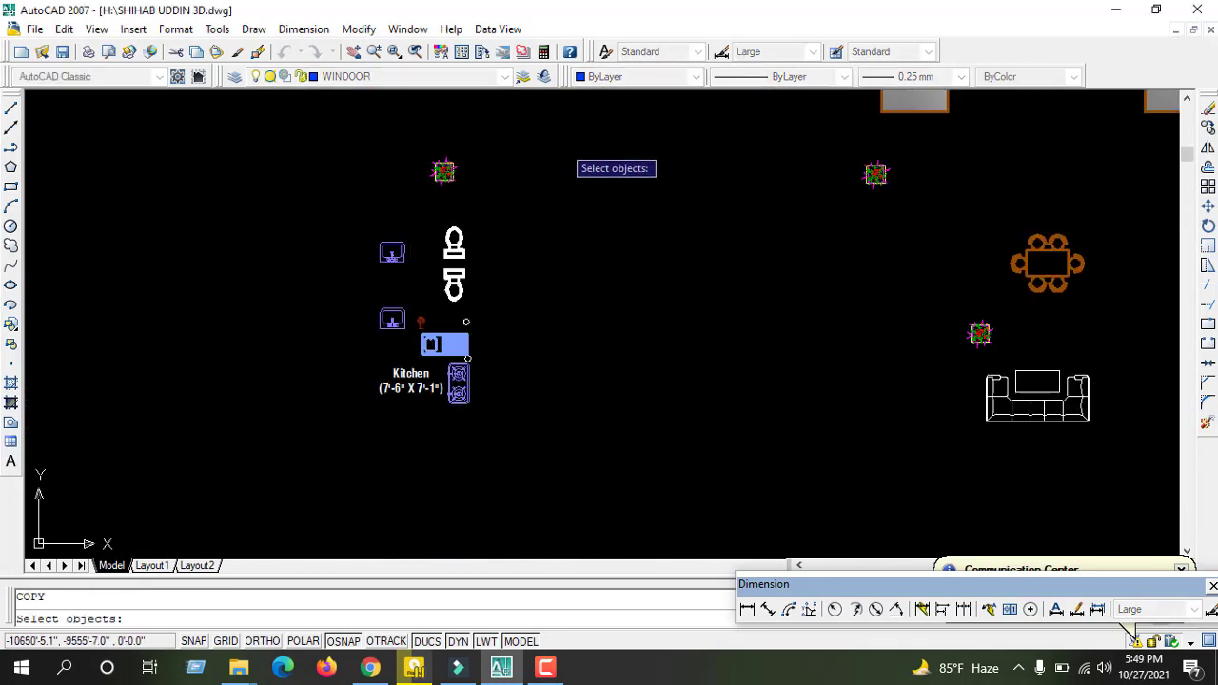
click(558, 251)
click(499, 181)
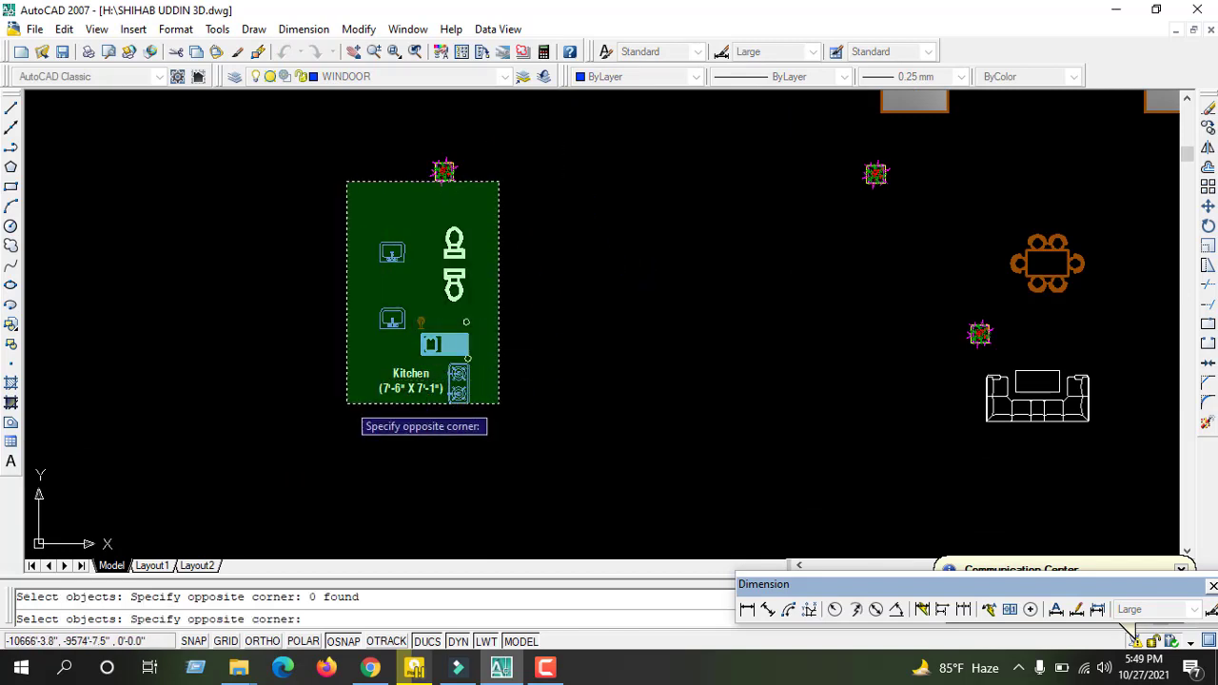
click(380, 394)
click(504, 221)
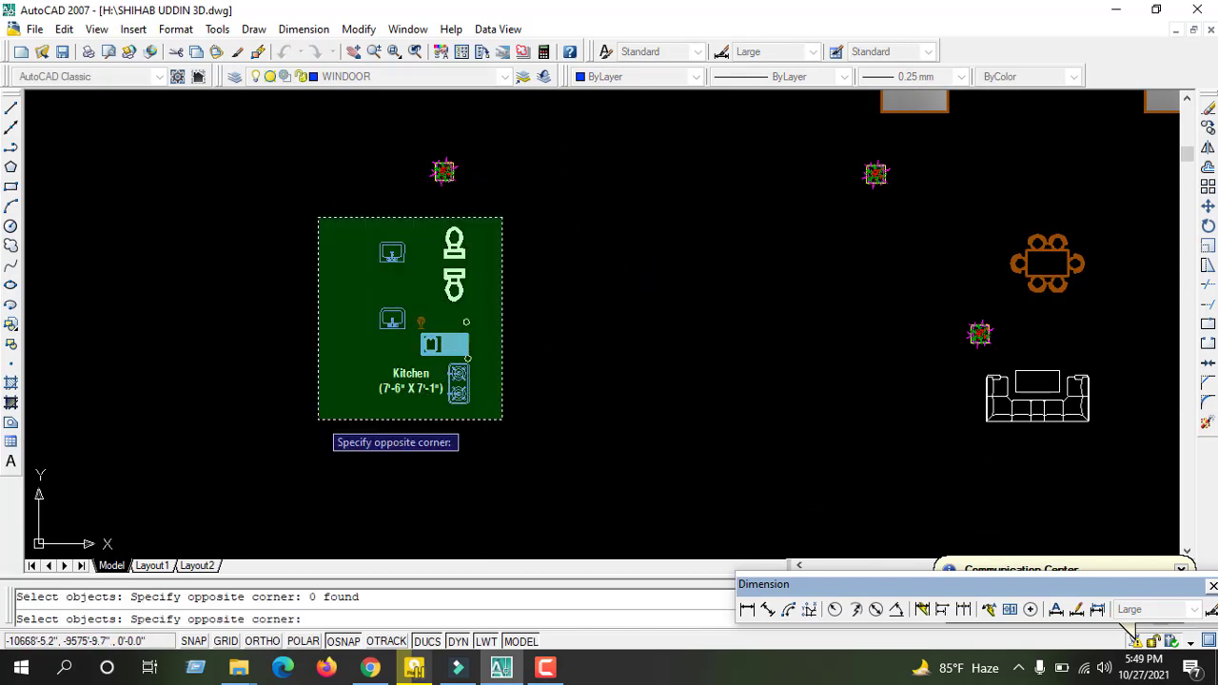
click(317, 420)
key(Return)
Place copies of the WC, basin, sink and stove into the right plan's toilets and kitchen.
click(452, 228)
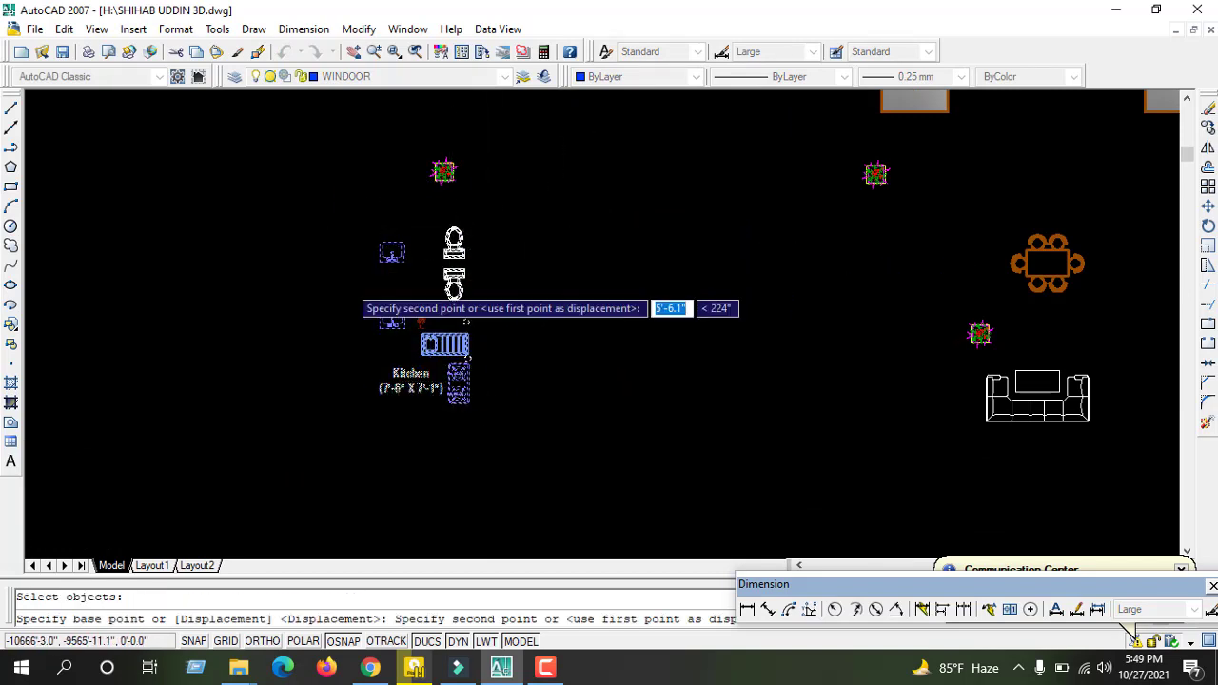
scroll(452, 247, down, 3)
scroll(516, 429, up, 3)
scroll(638, 381, up, 2)
scroll(637, 381, down, 1)
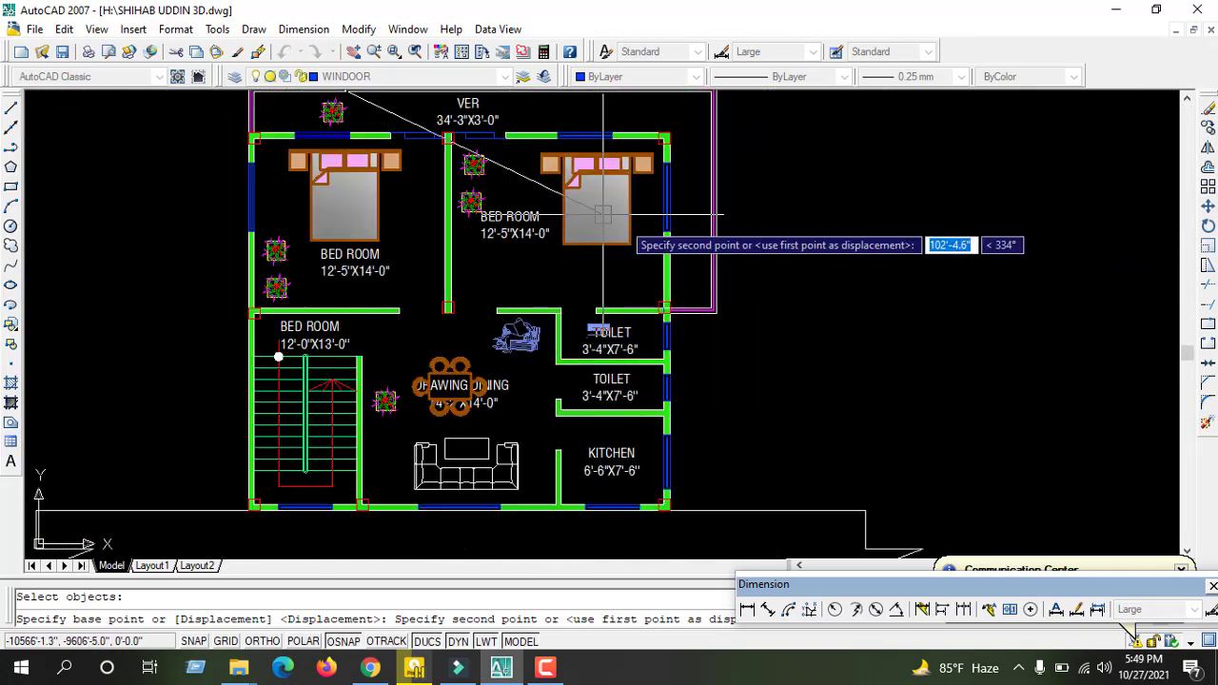
scroll(638, 224, up, 2)
scroll(769, 266, up, 1)
scroll(647, 215, up, 1)
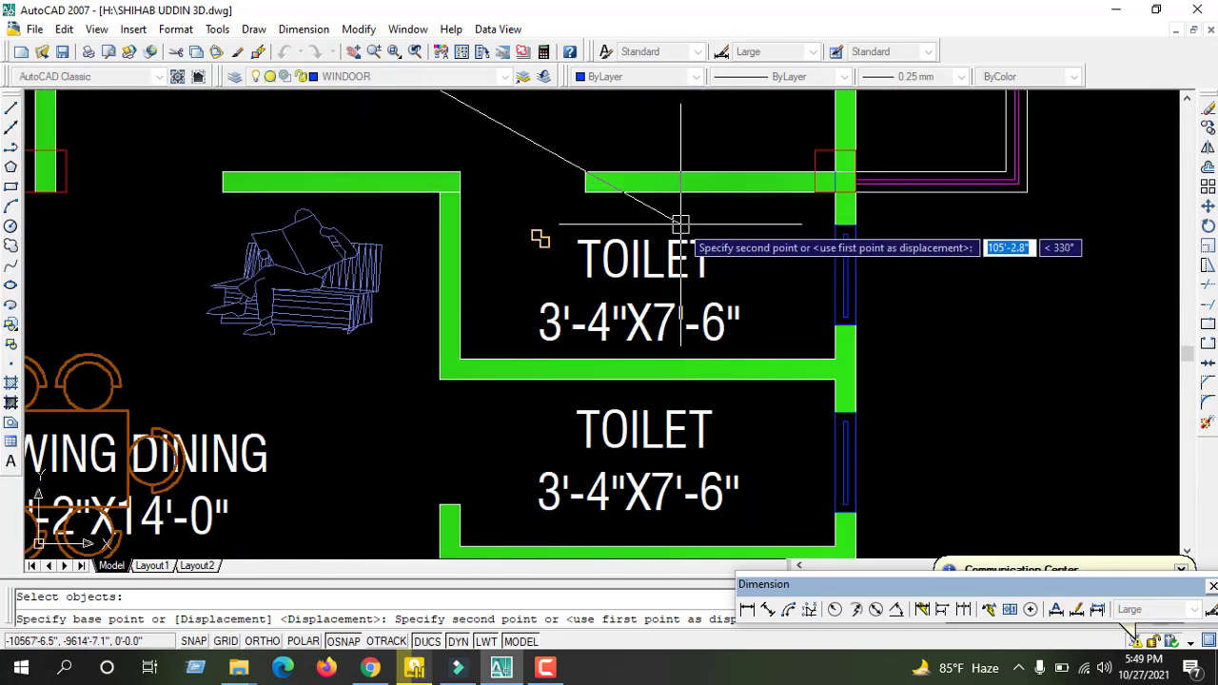
click(711, 216)
key(Escape)
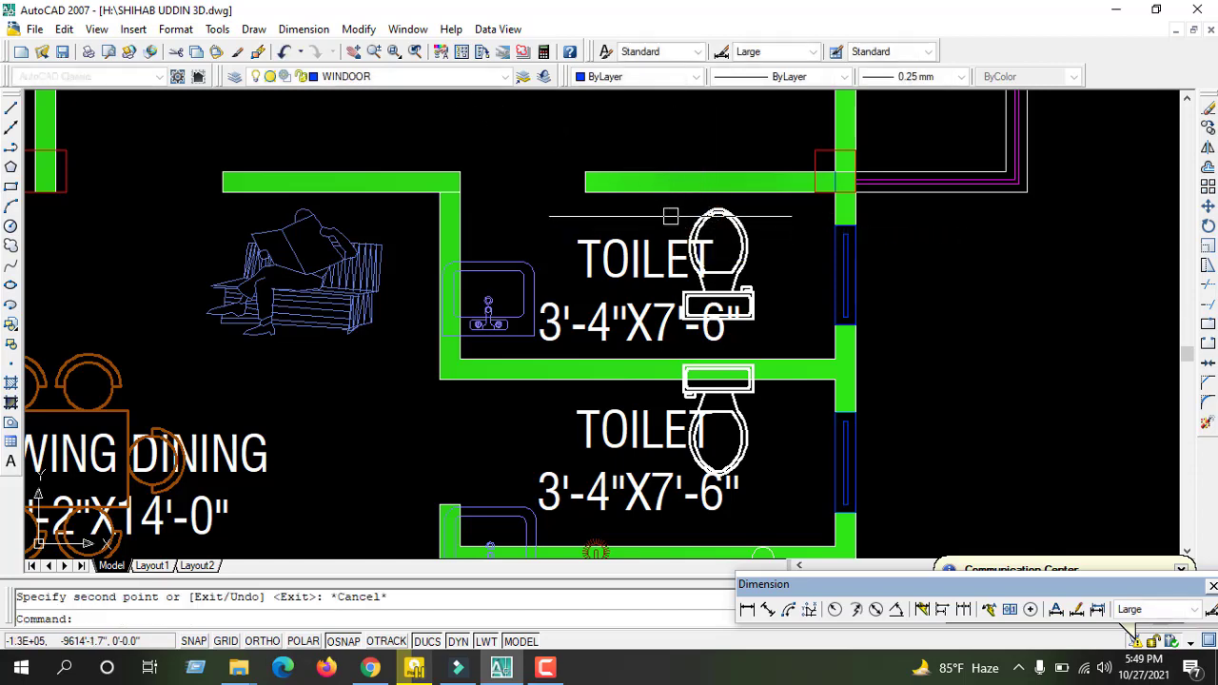
scroll(660, 328, down, 5)
scroll(668, 379, up, 4)
Move the stove down against the kitchen wall.
scroll(583, 311, down, 4)
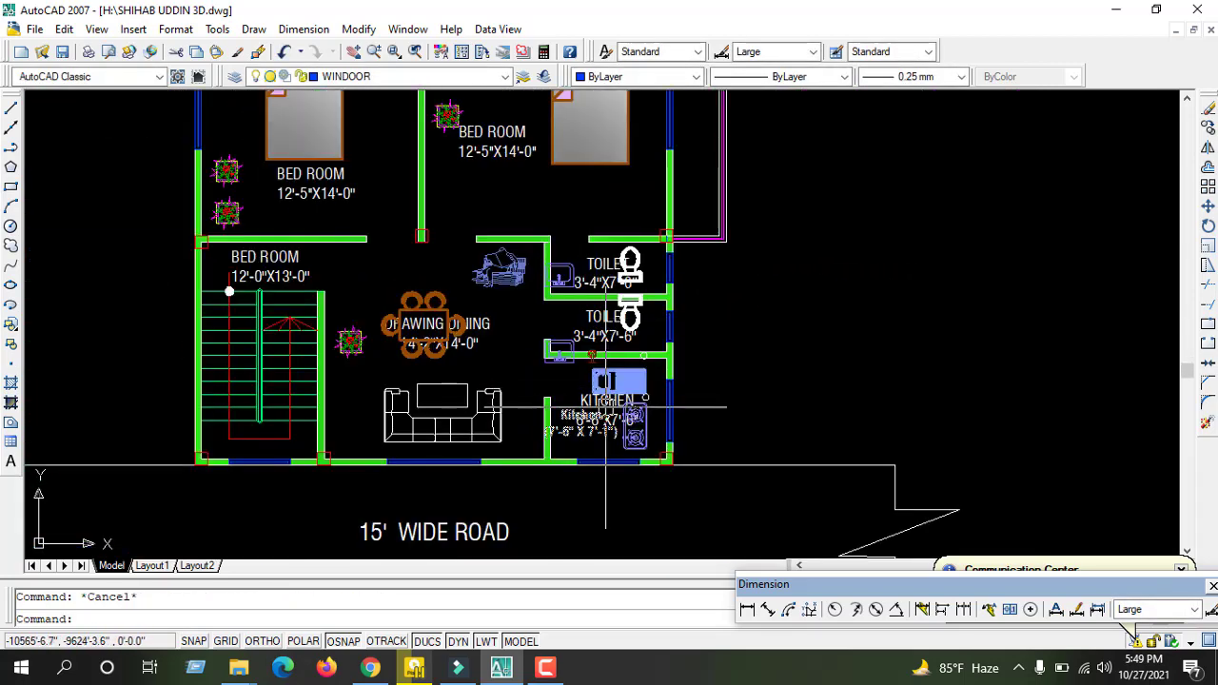
scroll(619, 381, up, 5)
scroll(646, 352, down, 5)
scroll(648, 367, up, 7)
click(707, 365)
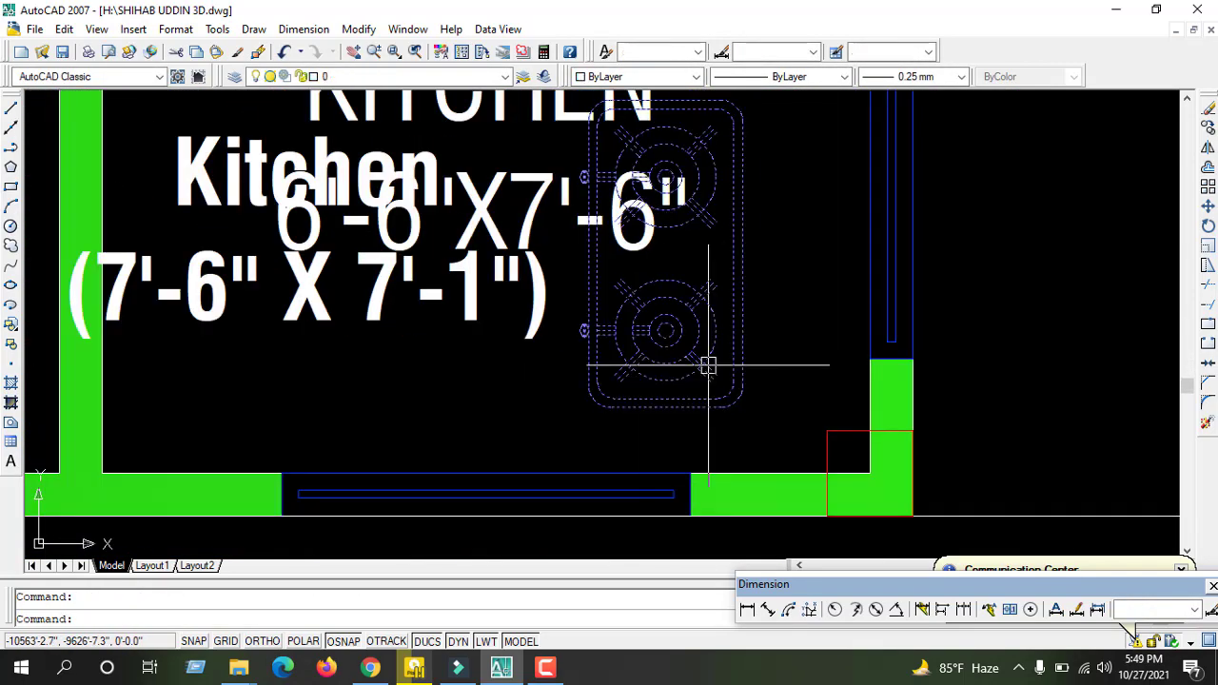
text(m)
key(Return)
click(719, 384)
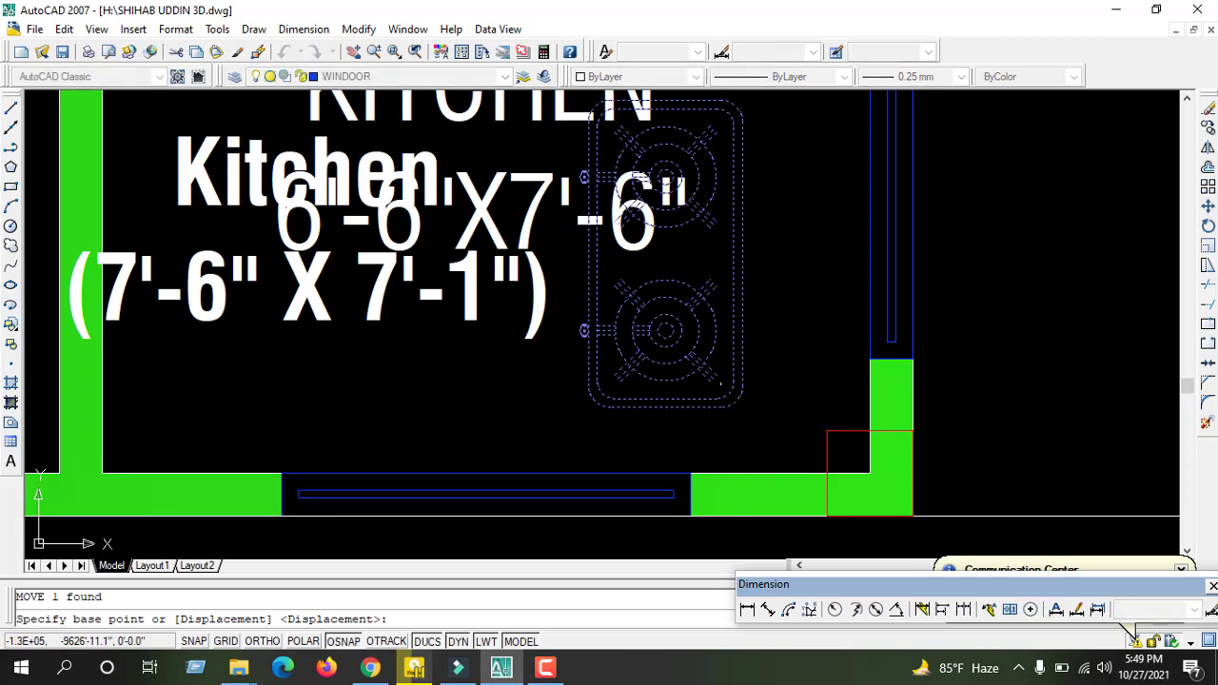
click(808, 416)
scroll(736, 444, down, 3)
scroll(717, 381, up, 2)
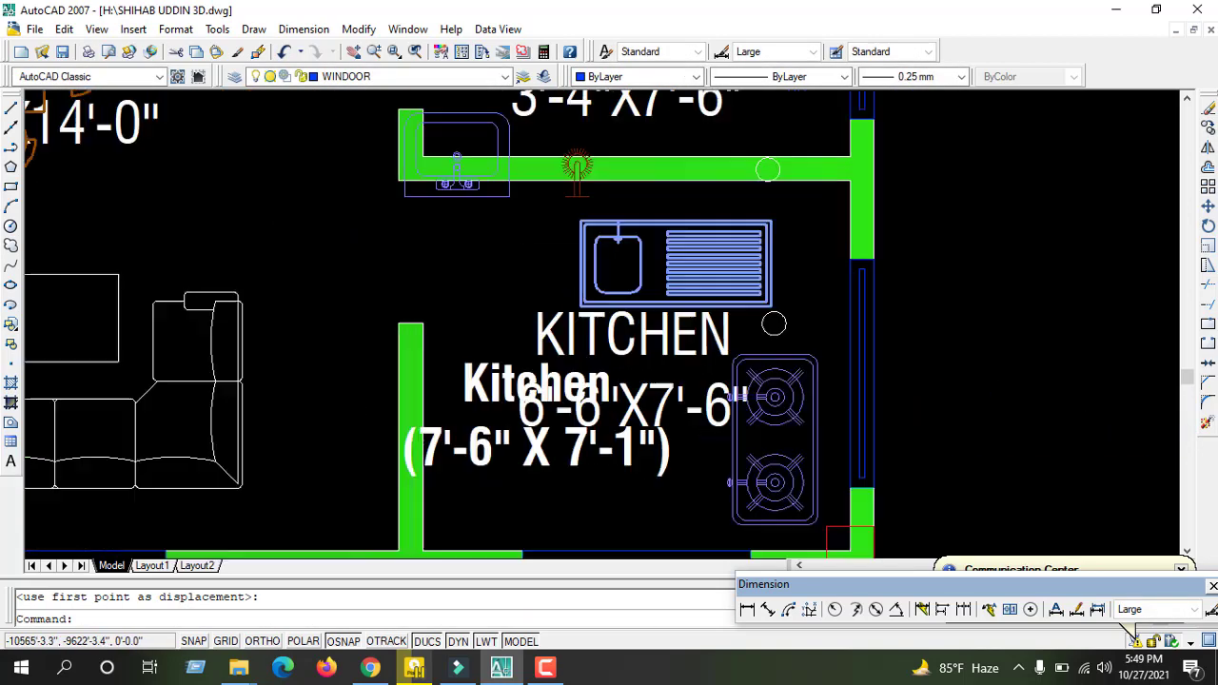
scroll(677, 270, up, 3)
Window-select the kitchen sink and begin moving it, then cancel the move.
key(Escape)
click(955, 171)
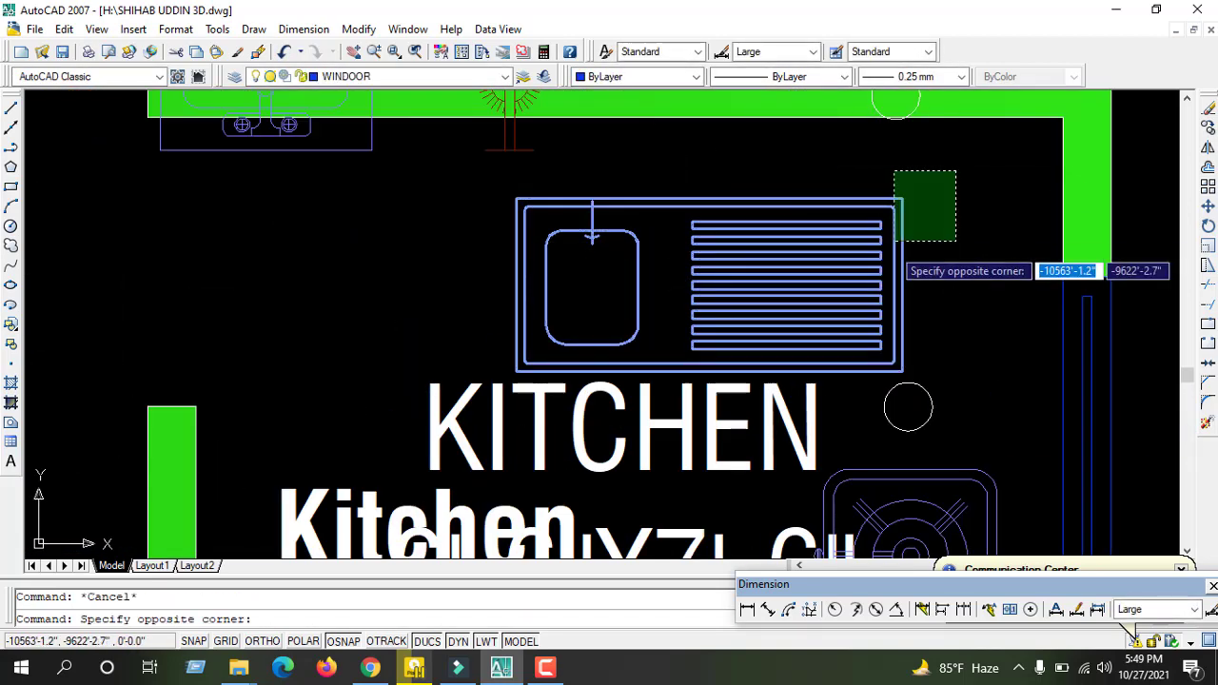
click(844, 371)
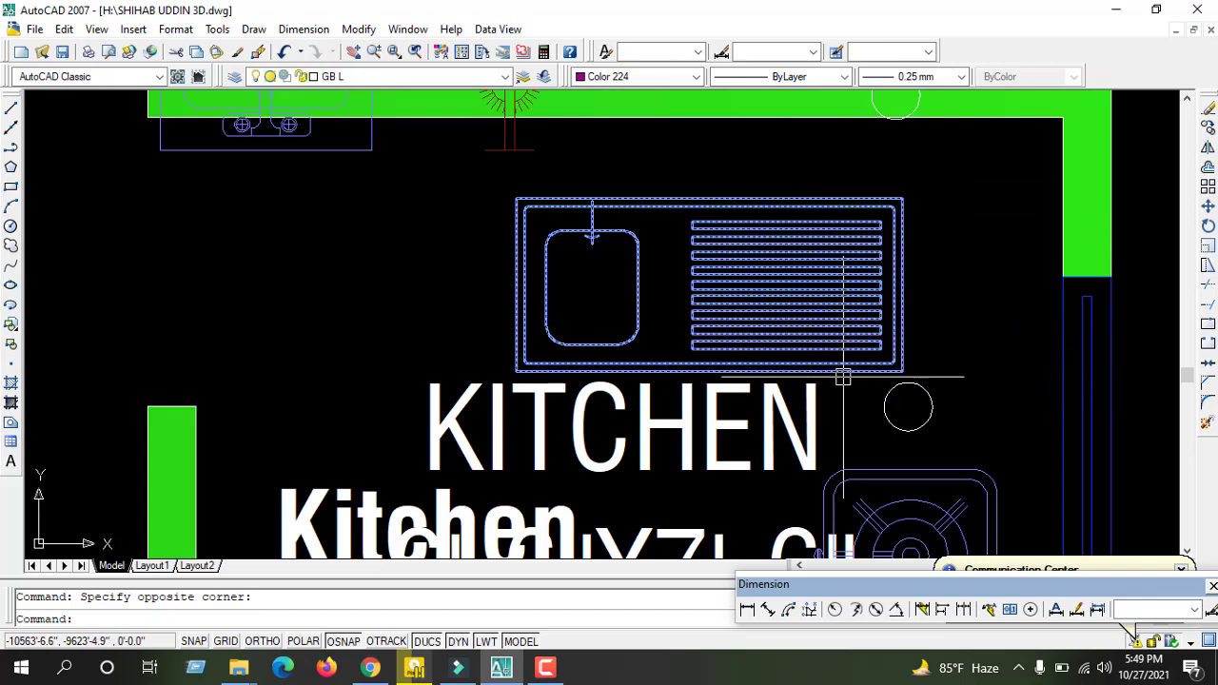
text(m)
key(Return)
click(902, 199)
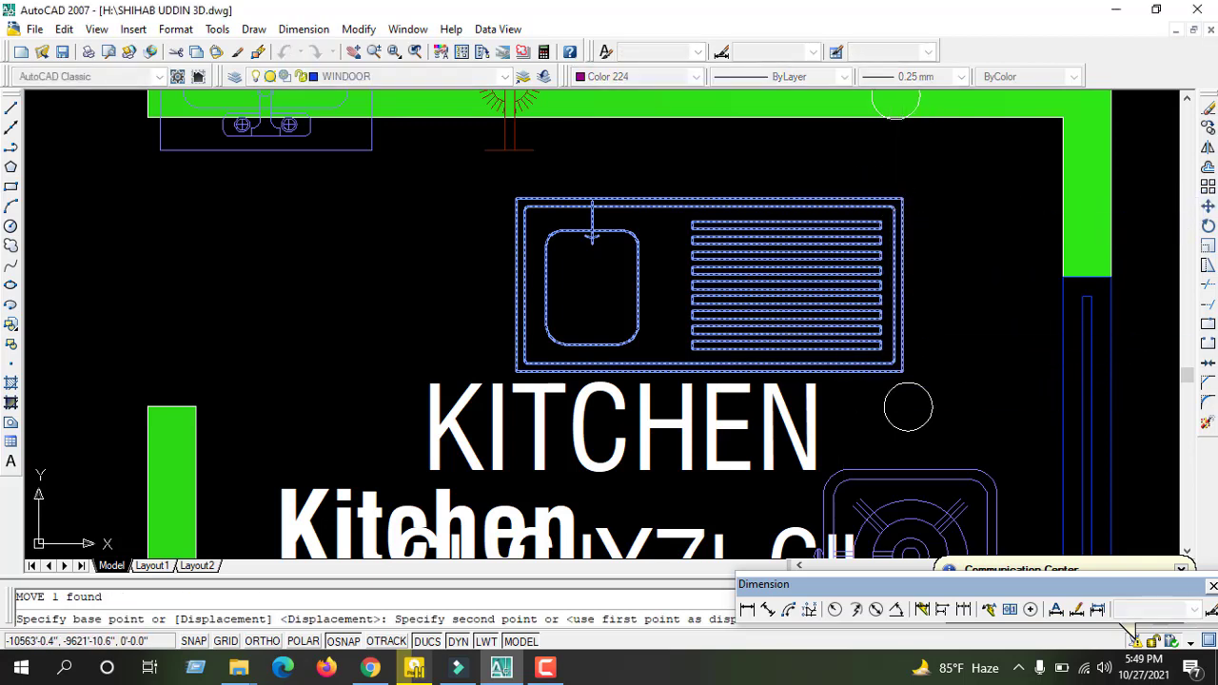
key(Escape)
scroll(599, 271, down, 5)
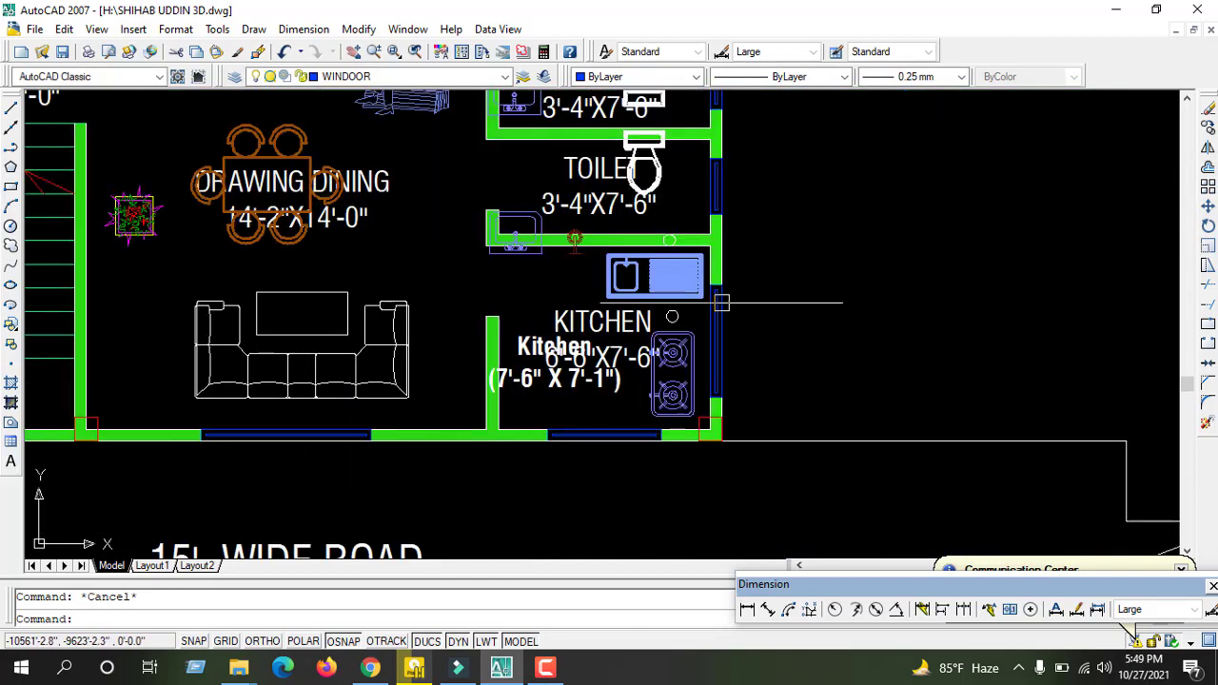
scroll(723, 322, up, 4)
scroll(723, 322, up, 2)
Move the small circle beside the stove to the right, clear of the KITCHEN label.
click(609, 272)
click(470, 339)
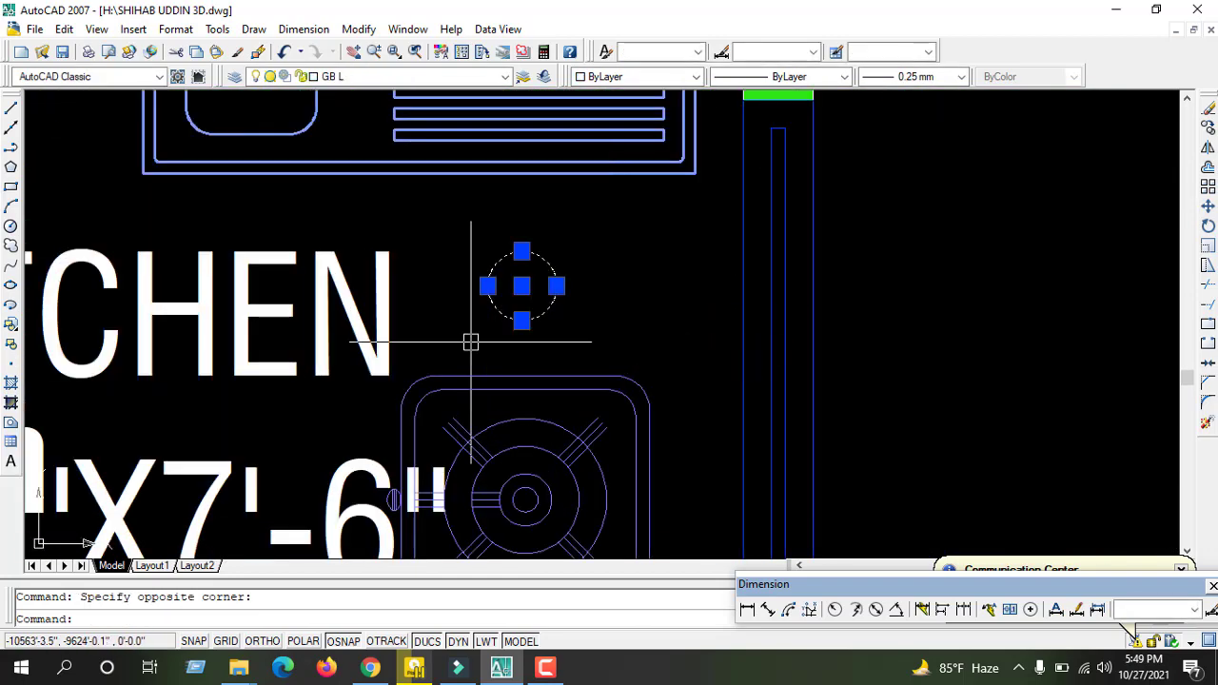
text(m)
key(Return)
click(555, 280)
click(678, 282)
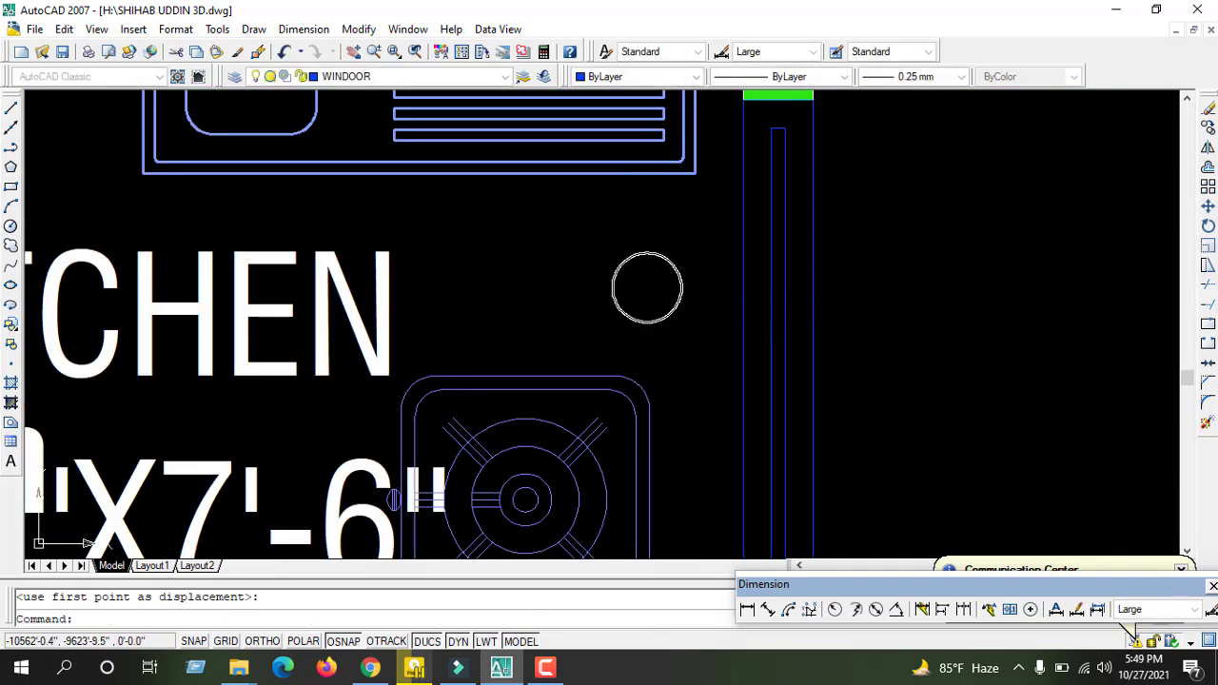
key(Escape)
scroll(678, 283, down, 4)
scroll(733, 359, down, 2)
scroll(660, 299, up, 4)
scroll(637, 314, up, 2)
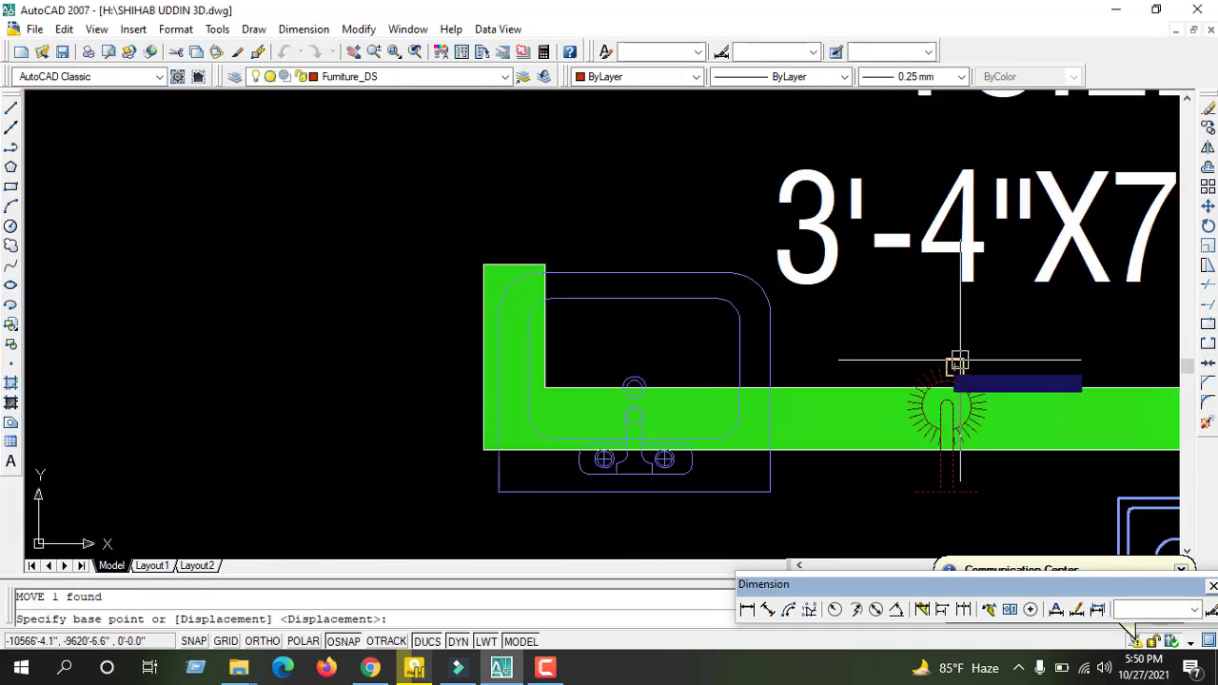
Move the washbasin in the toilet beside the kitchen onto the green wall corner.
click(947, 411)
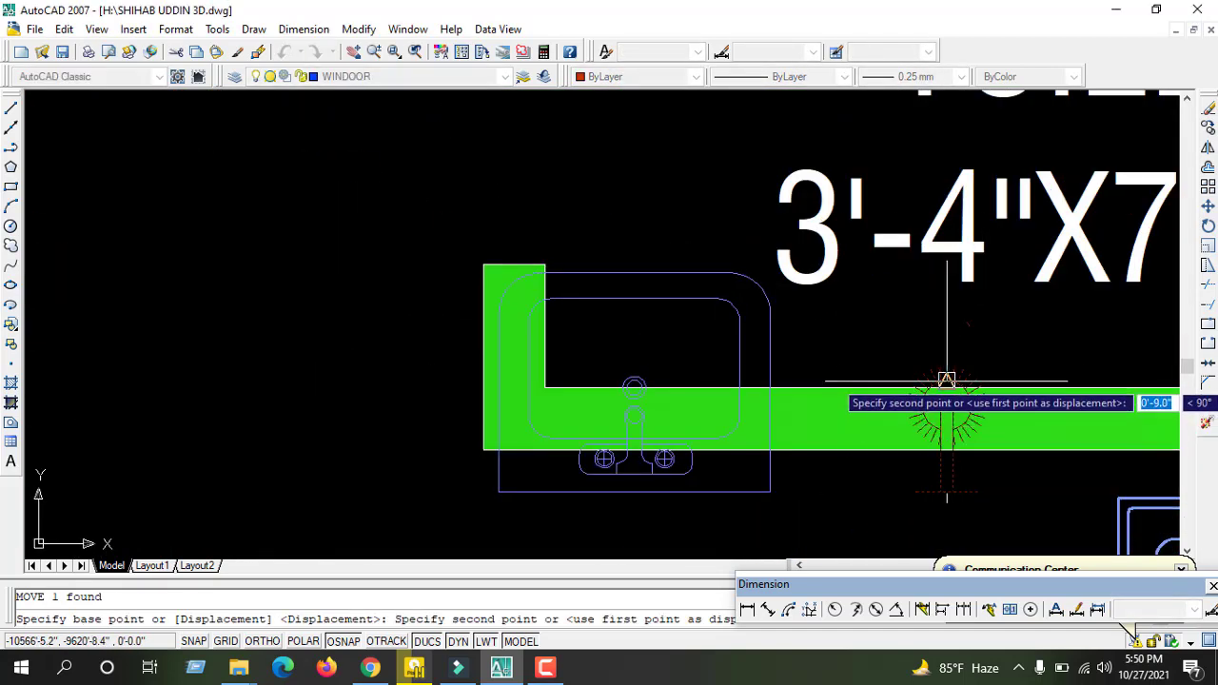
key(Escape)
scroll(856, 399, down, 3)
scroll(818, 390, up, 4)
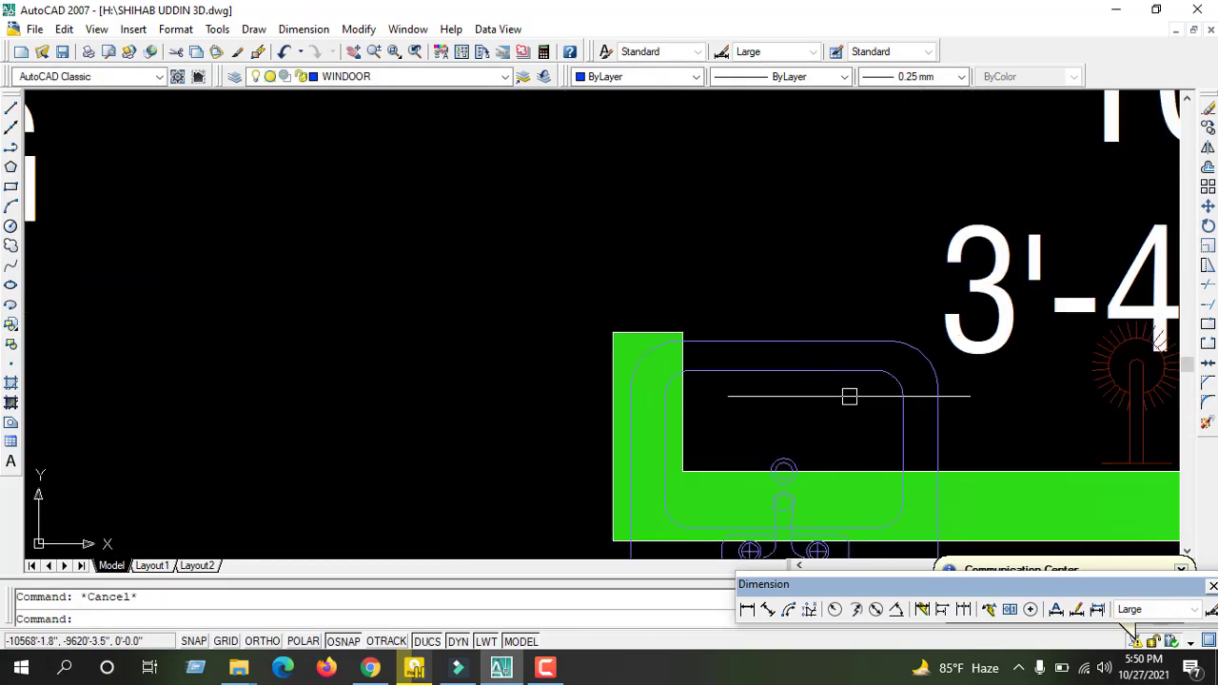
click(899, 384)
text(m)
key(Return)
scroll(681, 466, down, 3)
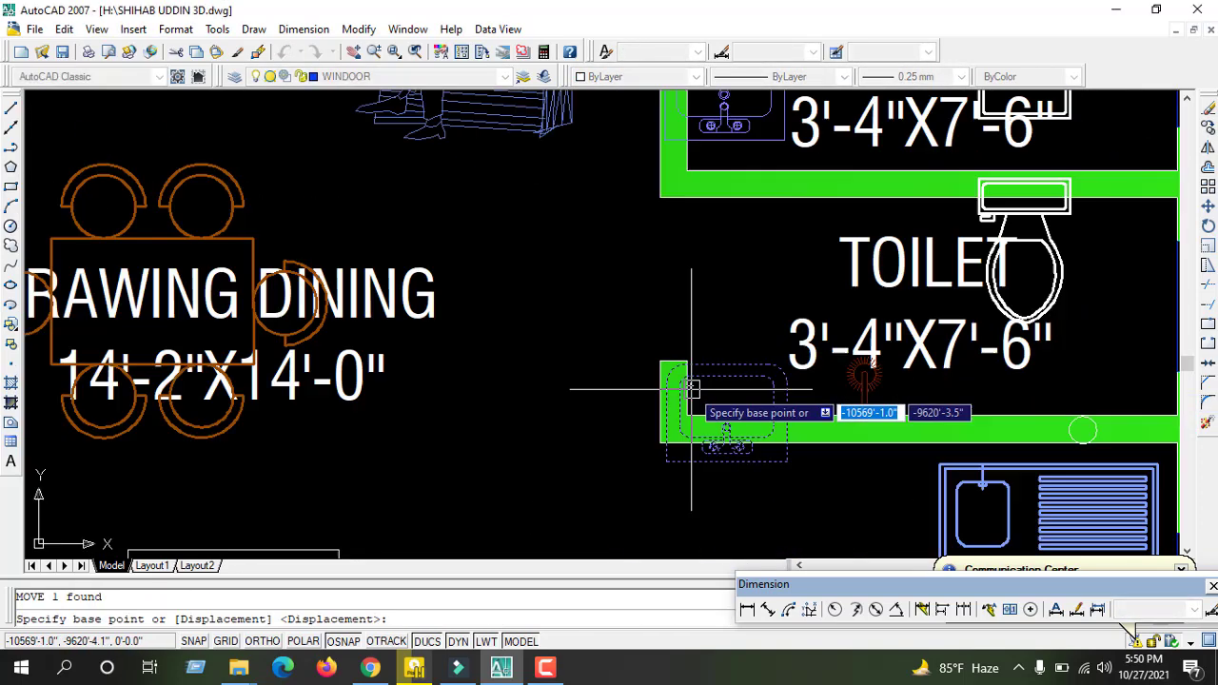
scroll(658, 441, up, 2)
scroll(672, 449, up, 1)
click(672, 449)
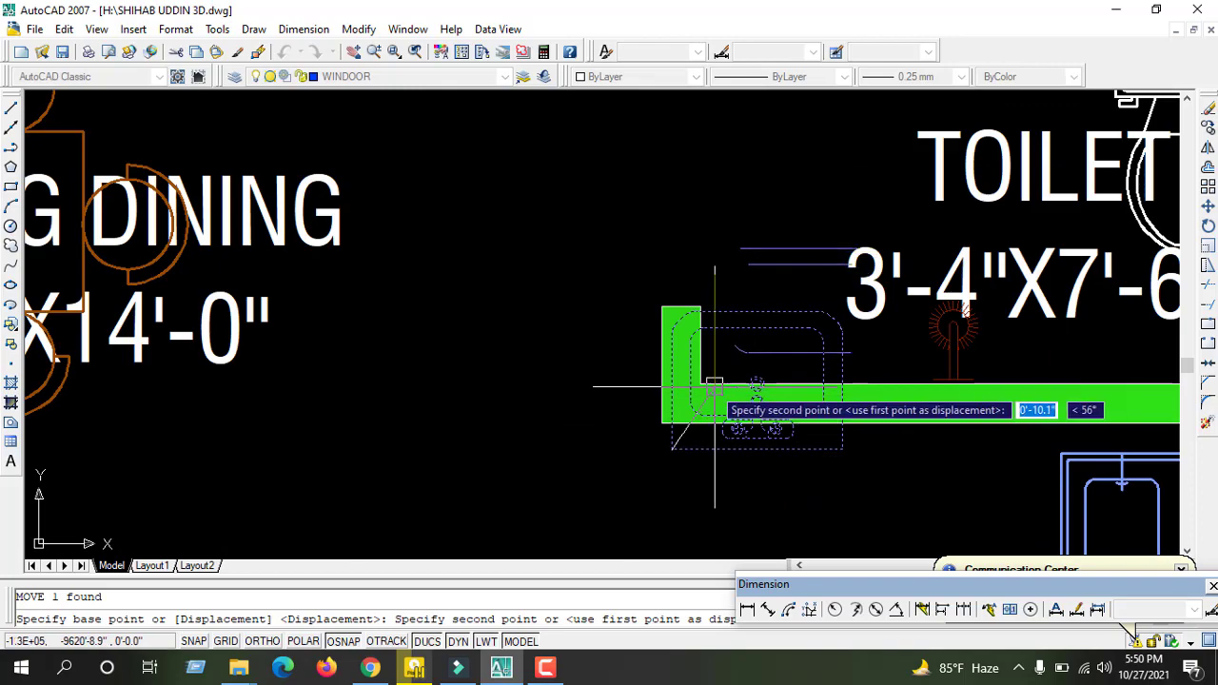
click(701, 384)
key(Escape)
scroll(614, 481, down, 5)
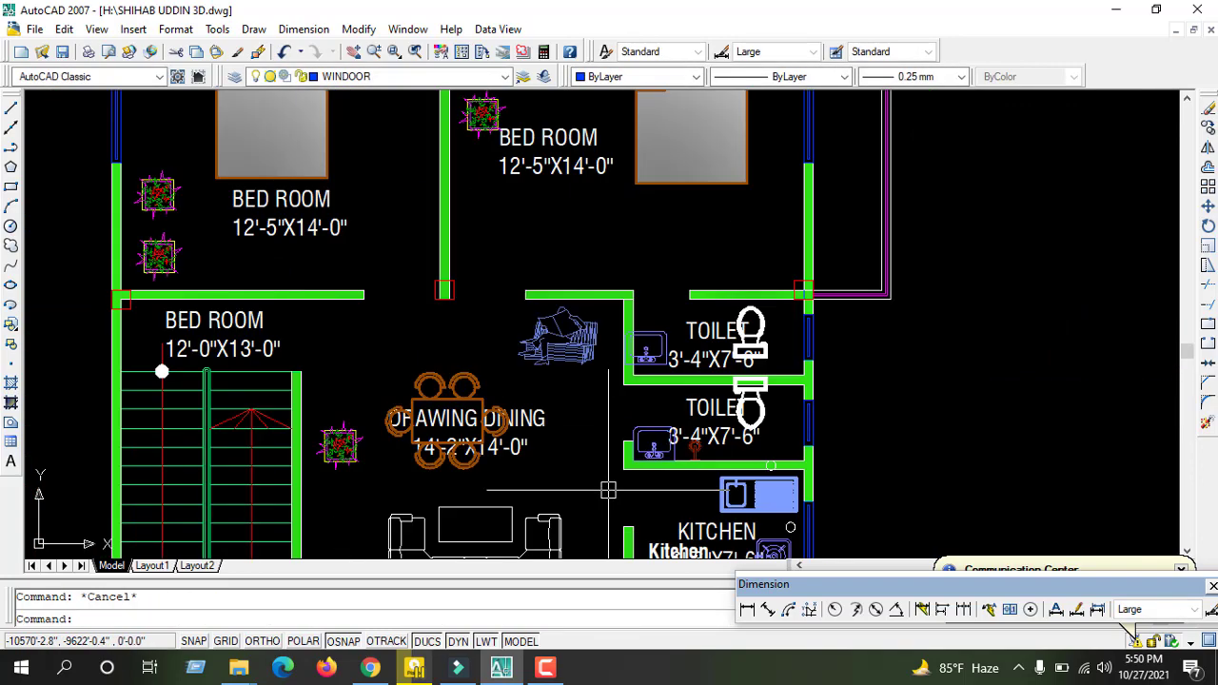
scroll(608, 490, up, 2)
scroll(669, 319, up, 3)
scroll(655, 314, up, 3)
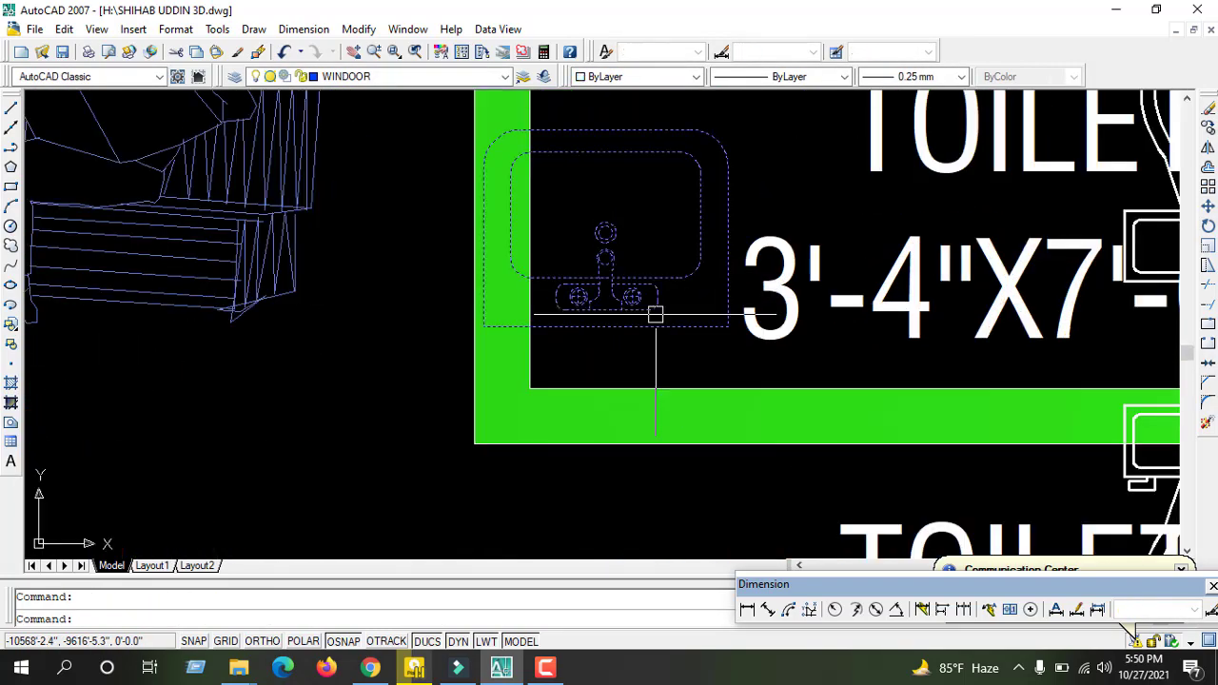
Begin moving the upper toilet's washbasin, then cancel.
click(655, 314)
text(m)
key(Return)
click(483, 326)
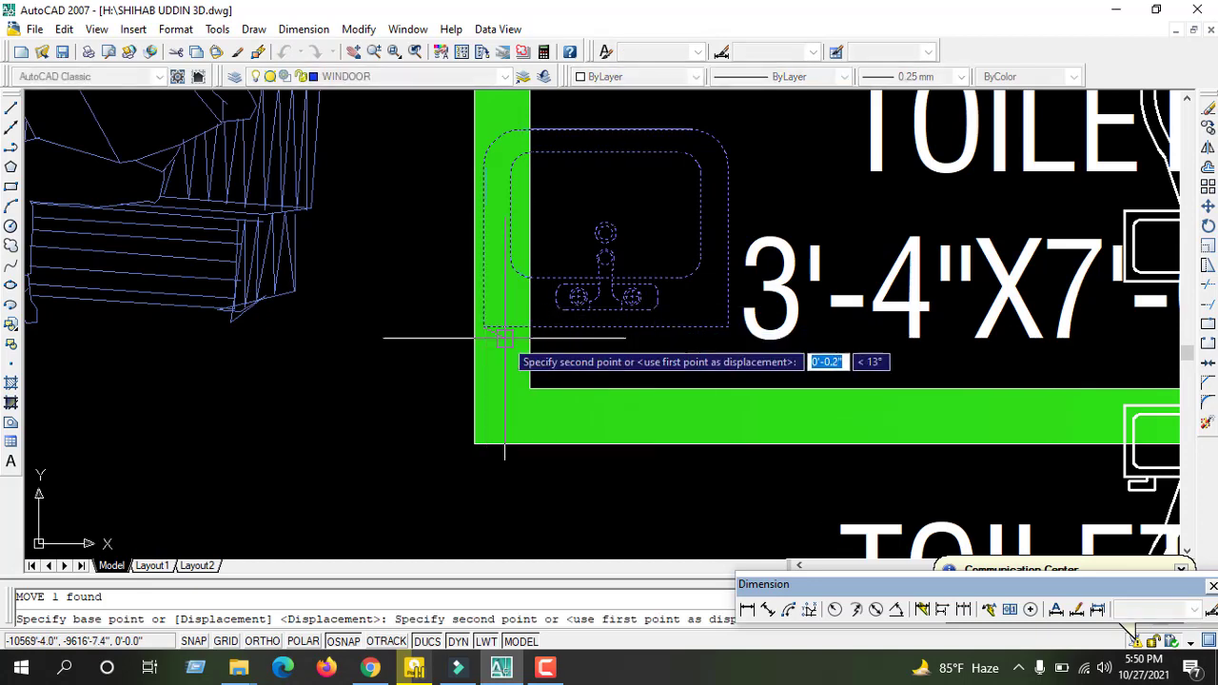
key(Escape)
scroll(699, 365, down, 4)
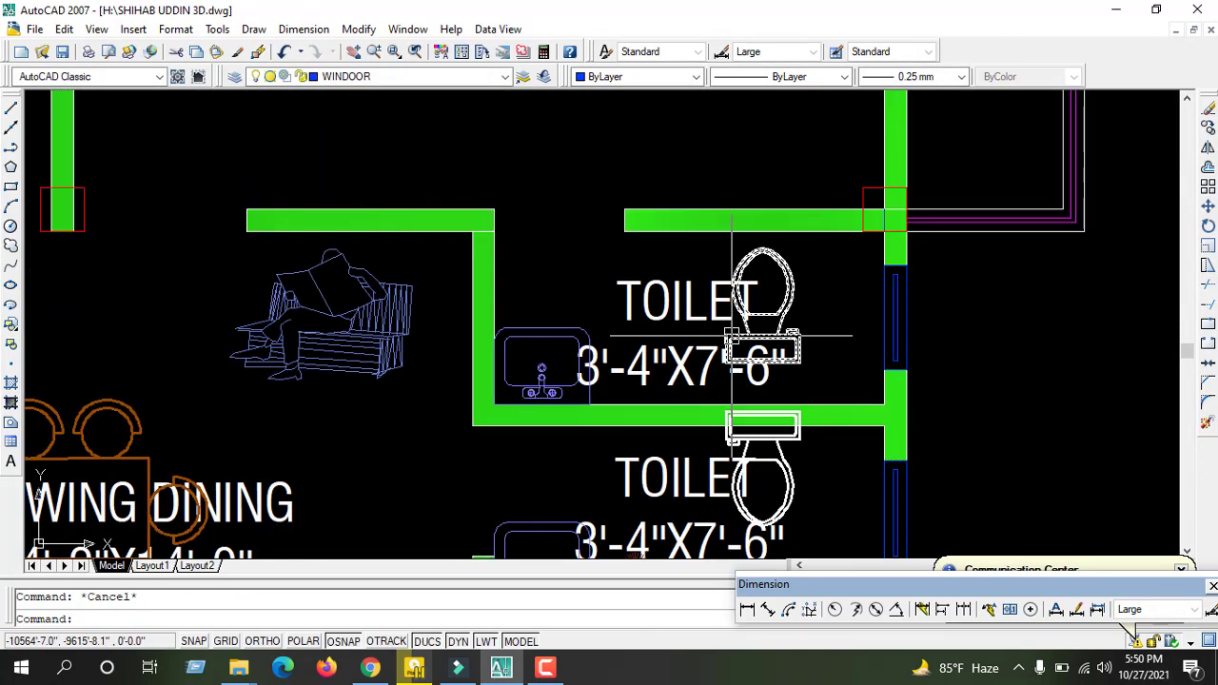
scroll(700, 365, up, 2)
Begin moving the WC fixture, then cancel the move.
click(789, 332)
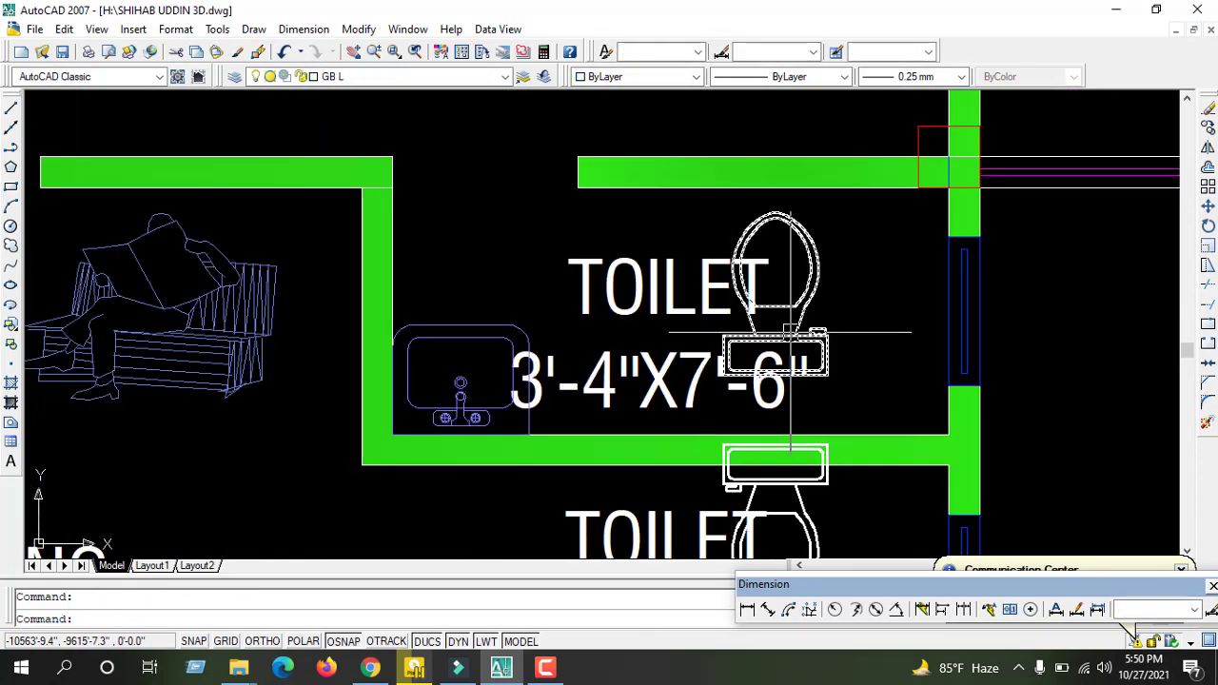
text(m)
key(Return)
click(821, 373)
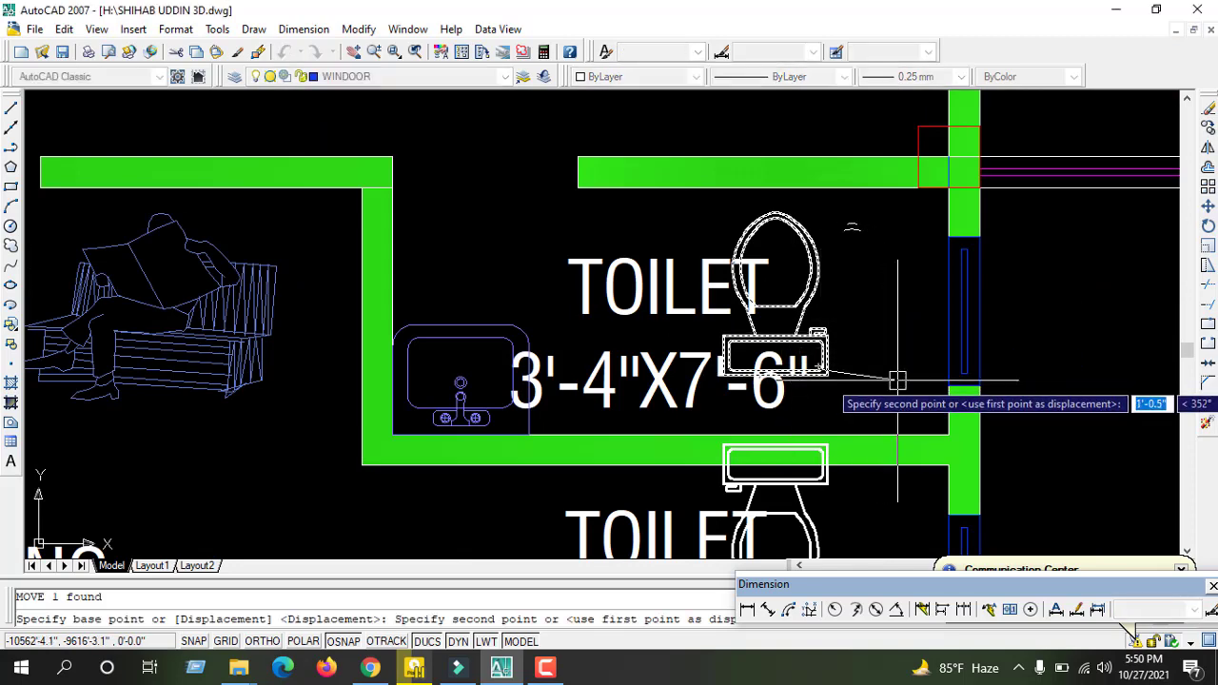
key(Escape)
scroll(656, 350, down, 2)
scroll(693, 257, down, 2)
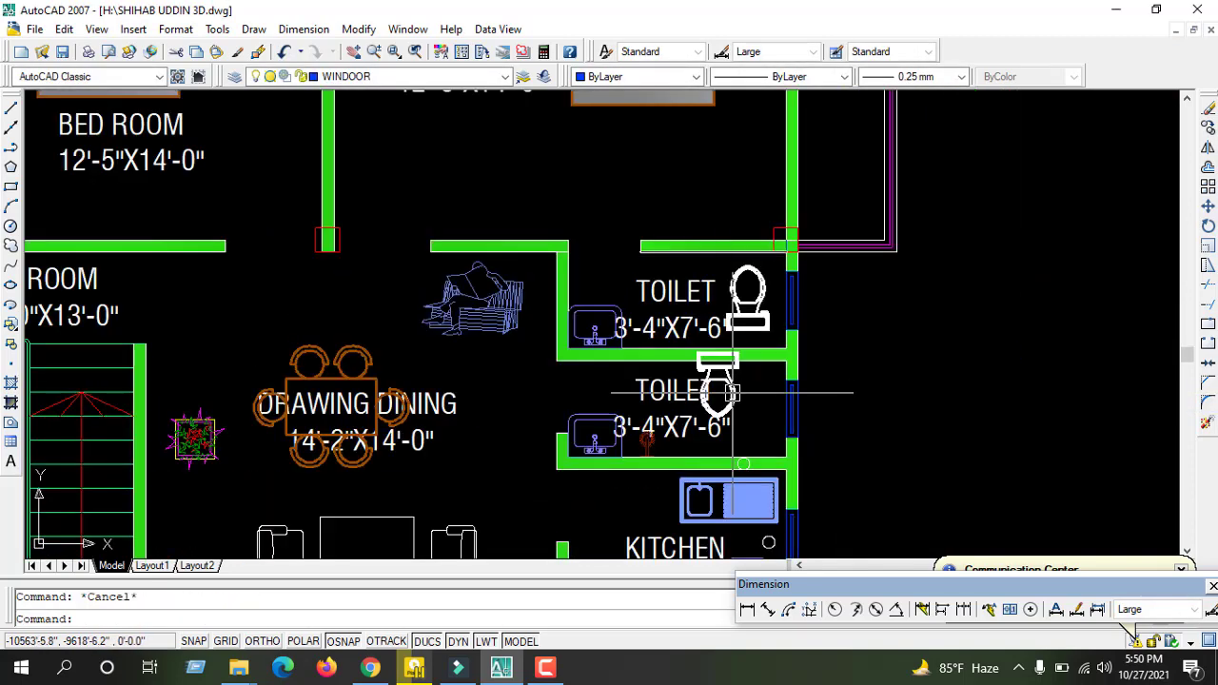
scroll(742, 418, up, 3)
scroll(695, 347, up, 3)
click(730, 352)
text(M)
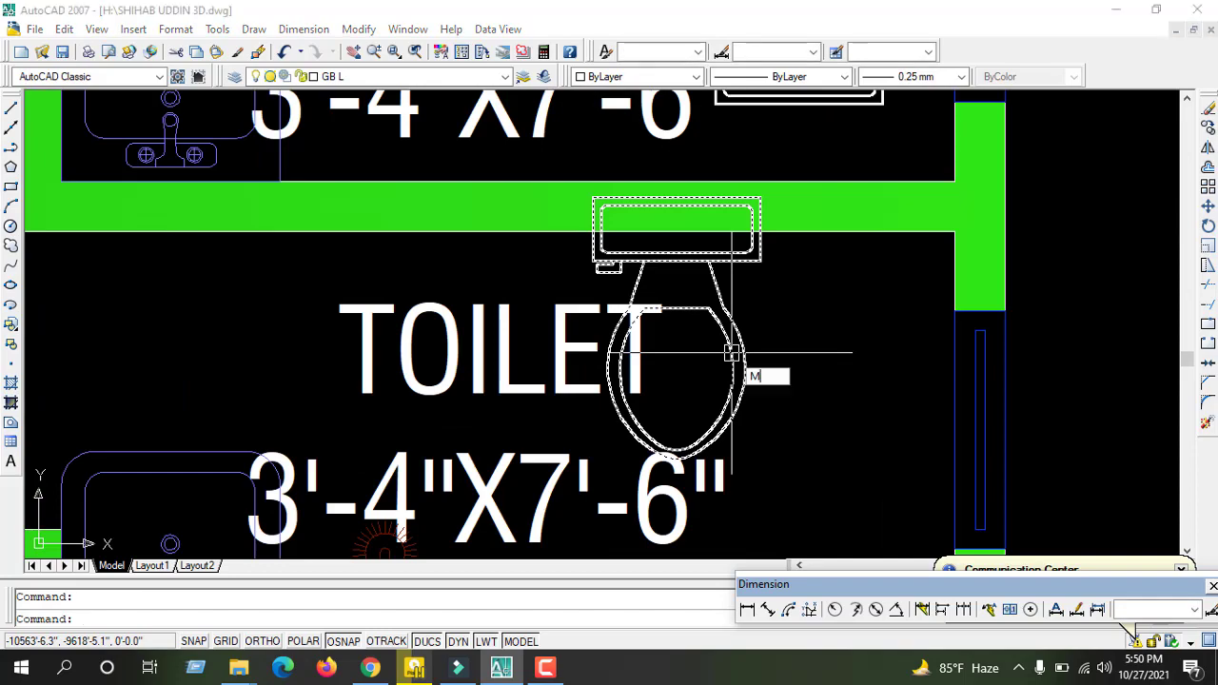
key(Return)
click(676, 198)
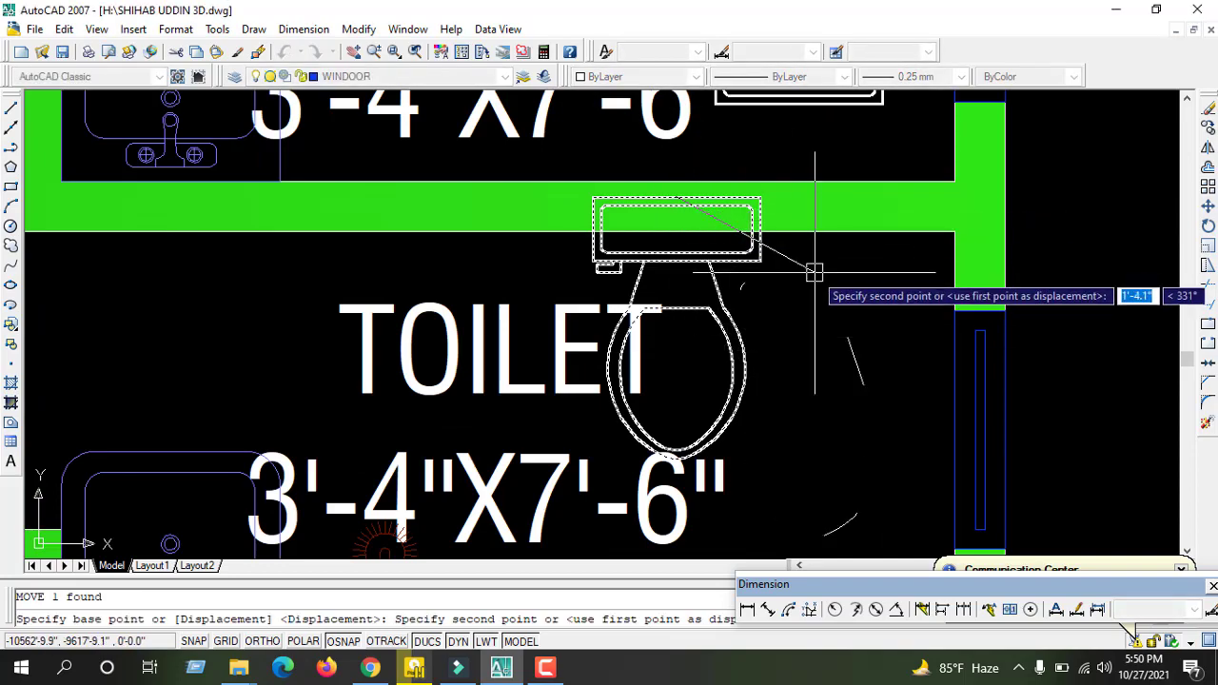
key(Escape)
scroll(692, 266, down, 3)
scroll(631, 304, up, 1)
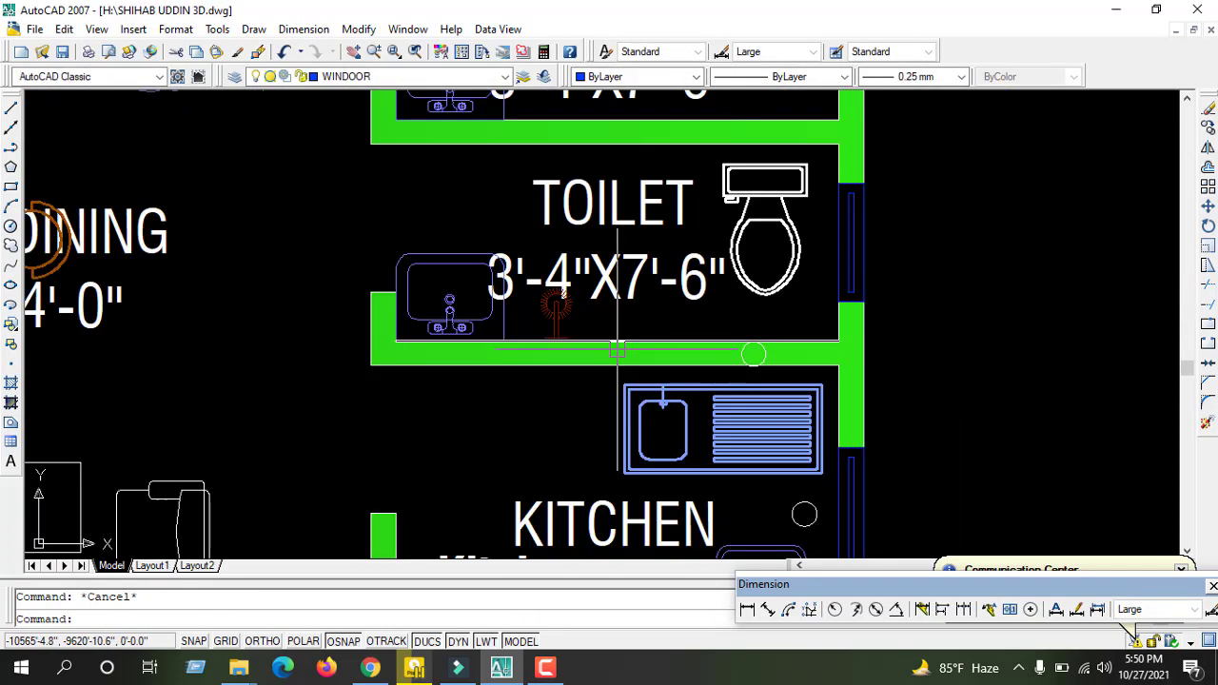
scroll(631, 304, down, 6)
scroll(630, 305, up, 5)
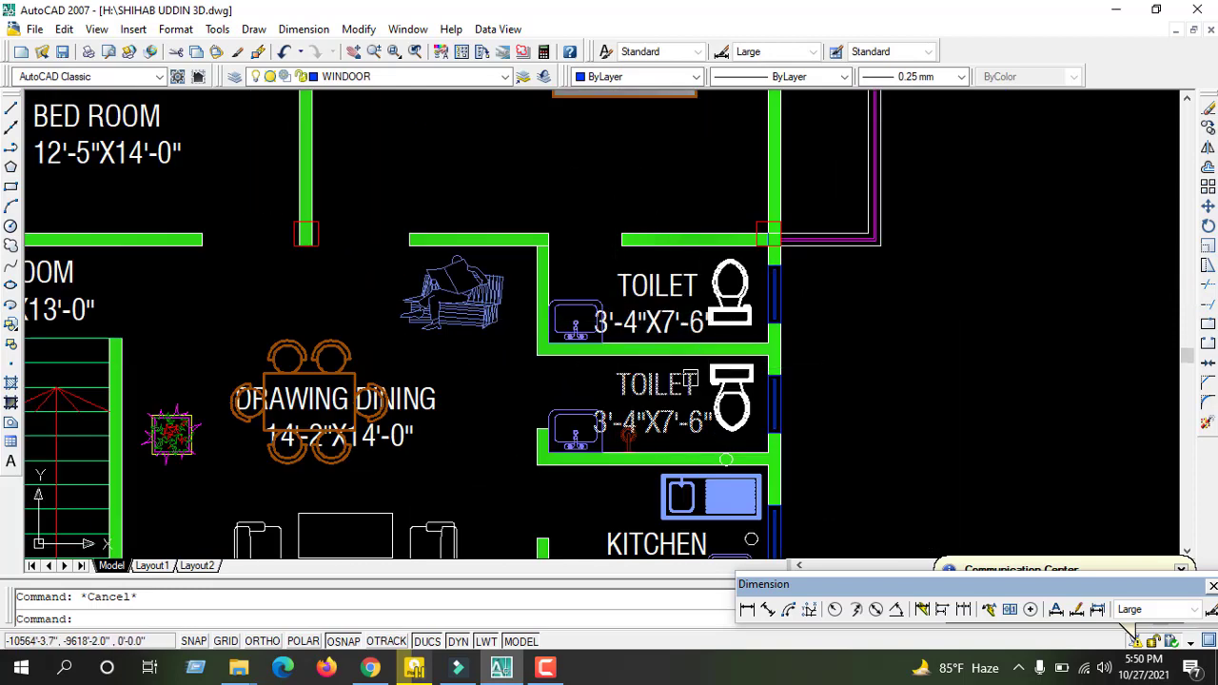
scroll(725, 460, up, 3)
scroll(725, 460, down, 3)
scroll(848, 442, up, 2)
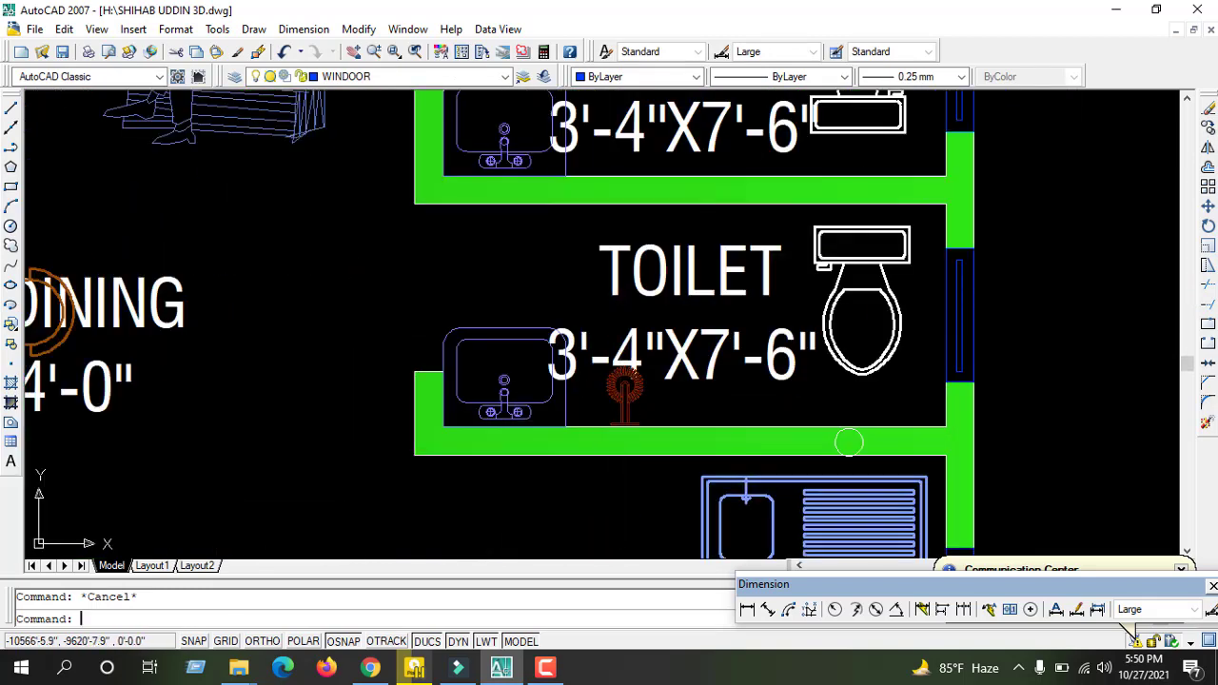
text(C)
key(Return)
click(620, 420)
key(Return)
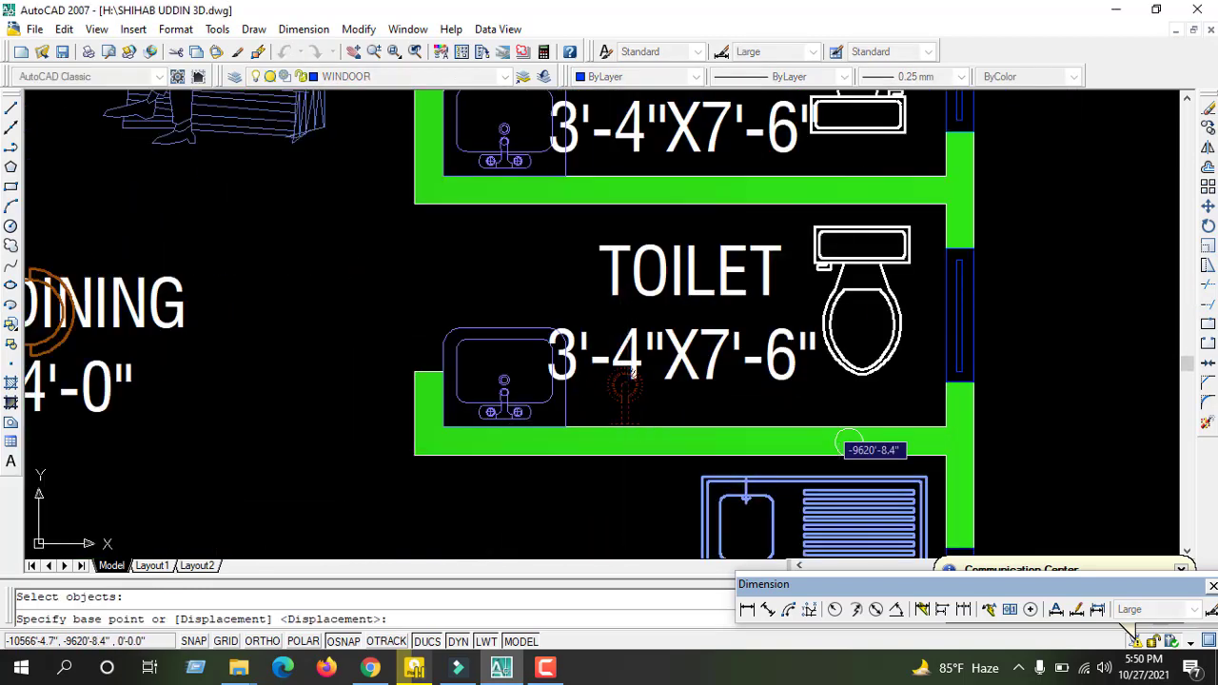
click(625, 423)
key(Escape)
scroll(571, 352, down, 5)
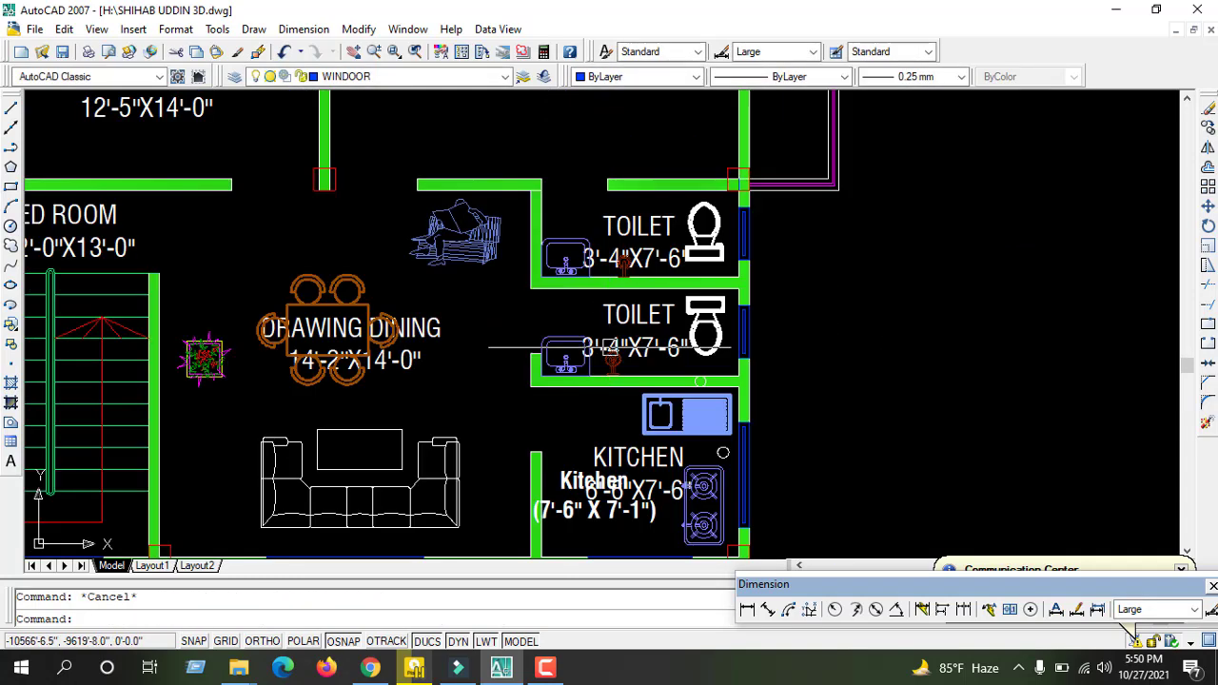
scroll(869, 277, down, 3)
scroll(738, 303, down, 1)
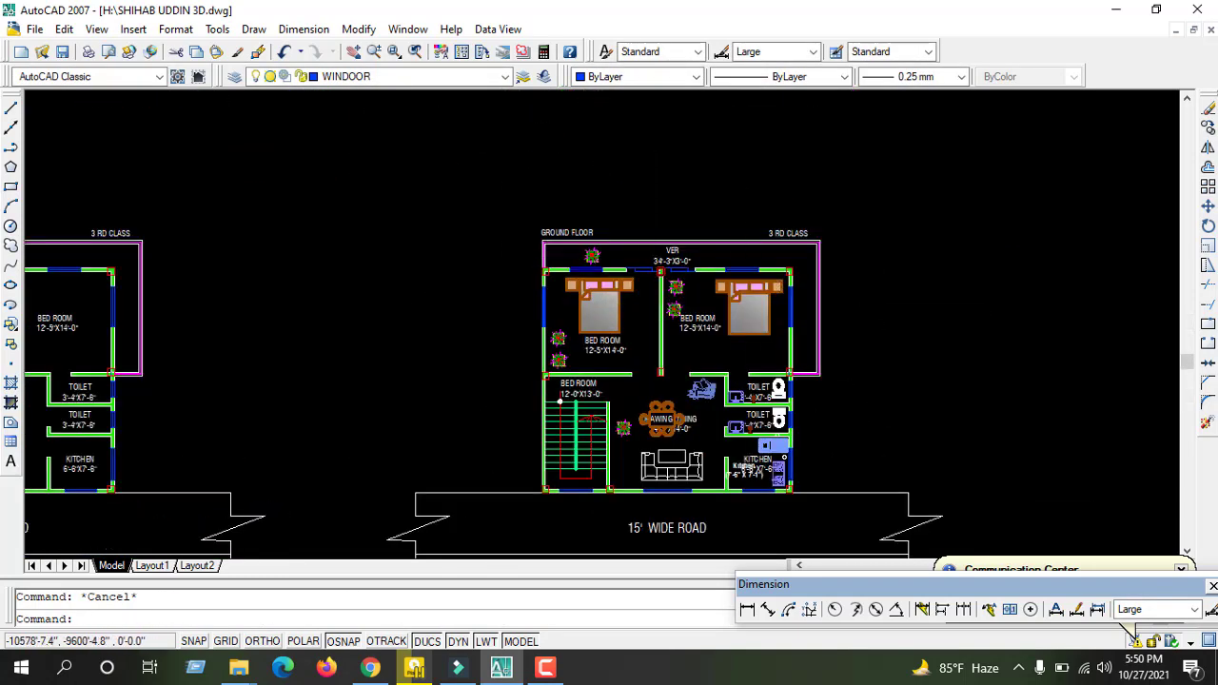
Edit the copied plan's heading text from '3 RD CLASS' to '4 TH CLASS'.
scroll(742, 381, down, 2)
scroll(723, 361, down, 2)
scroll(644, 301, up, 4)
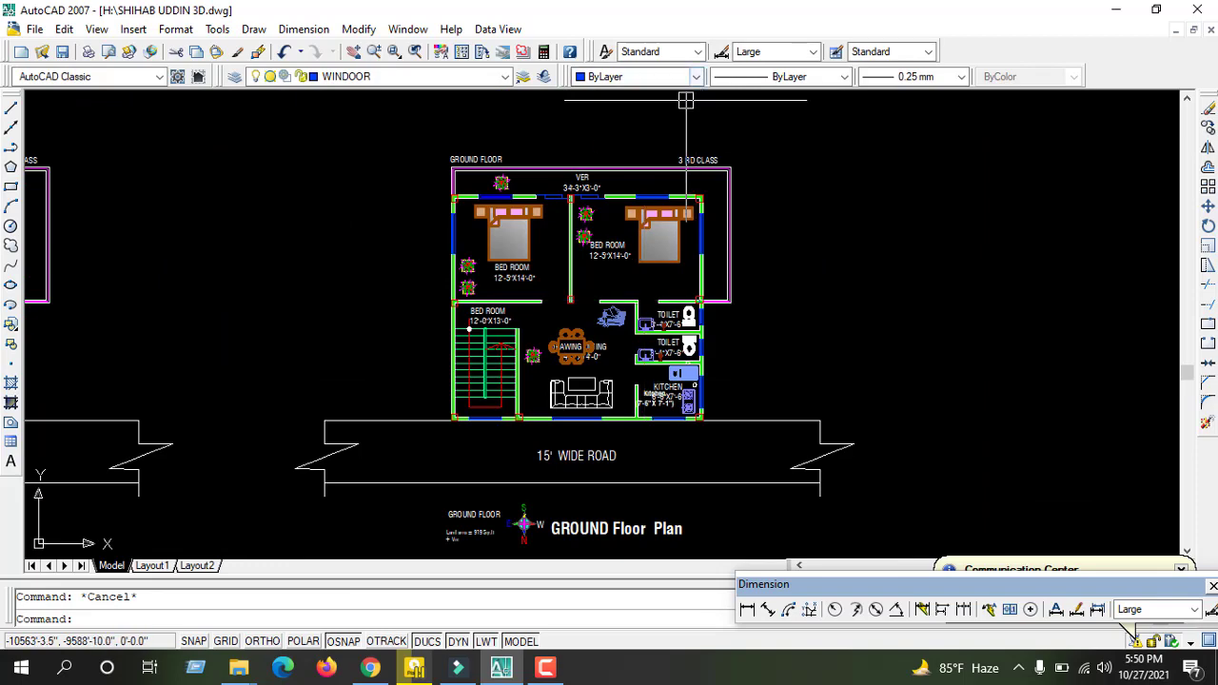
scroll(685, 100, up, 3)
double_click(713, 172)
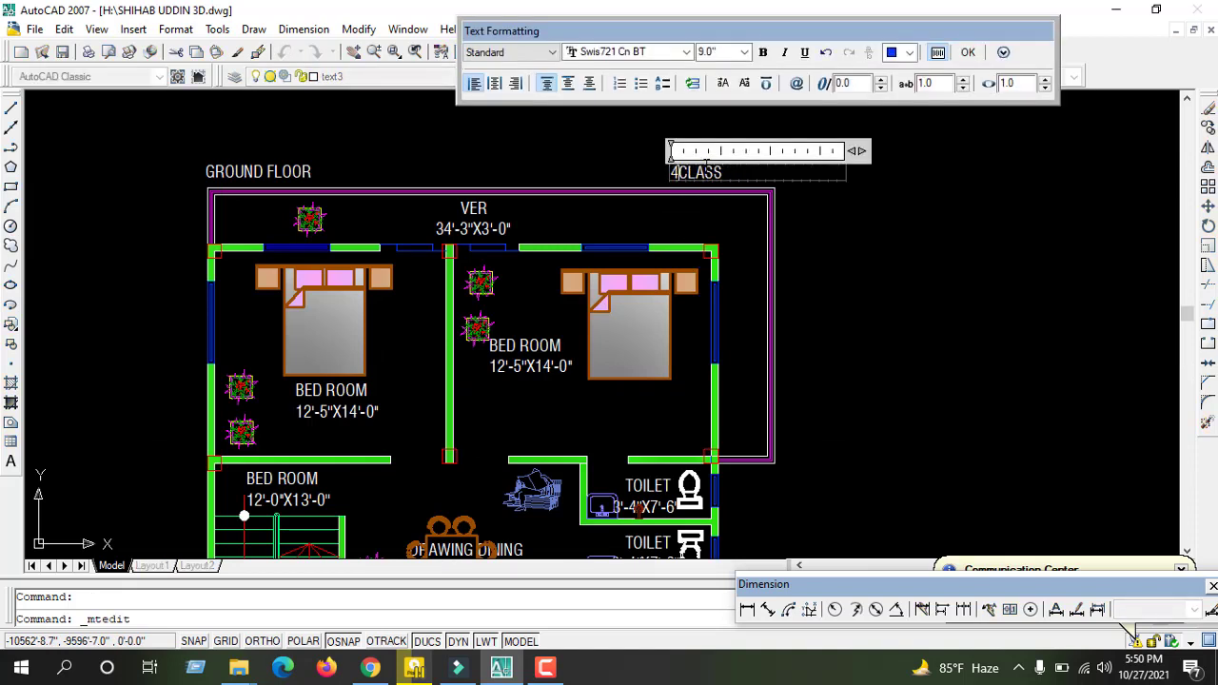
click(938, 255)
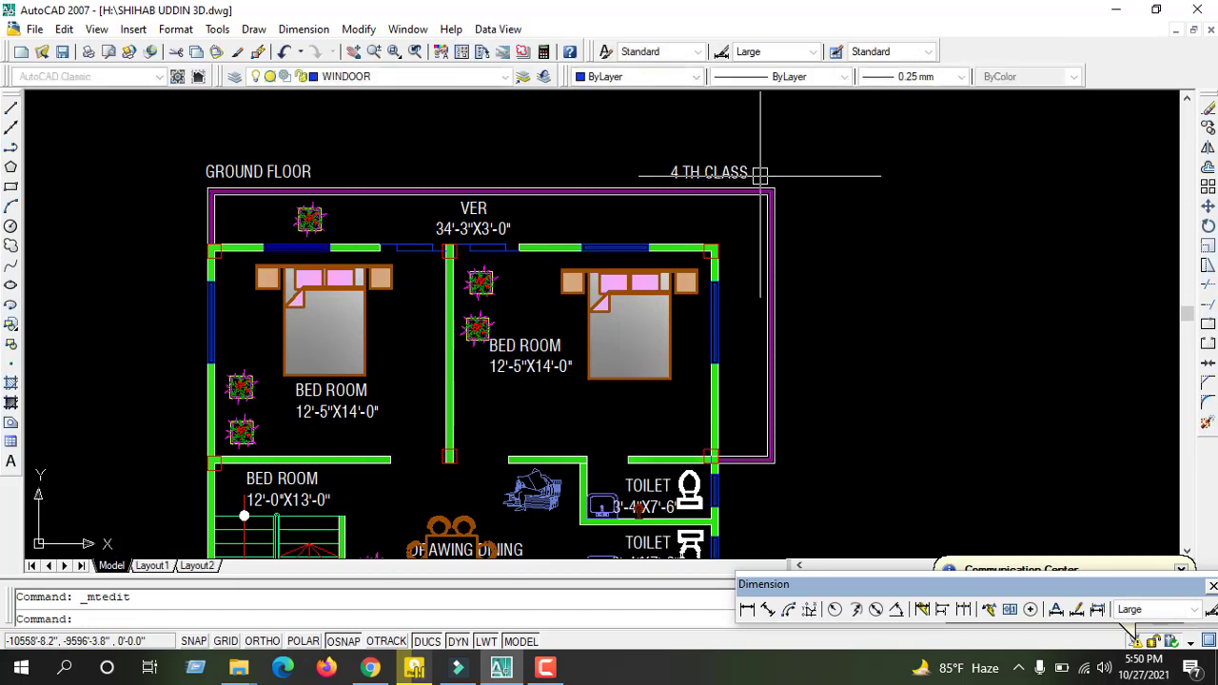
scroll(752, 190, down, 5)
scroll(712, 202, up, 3)
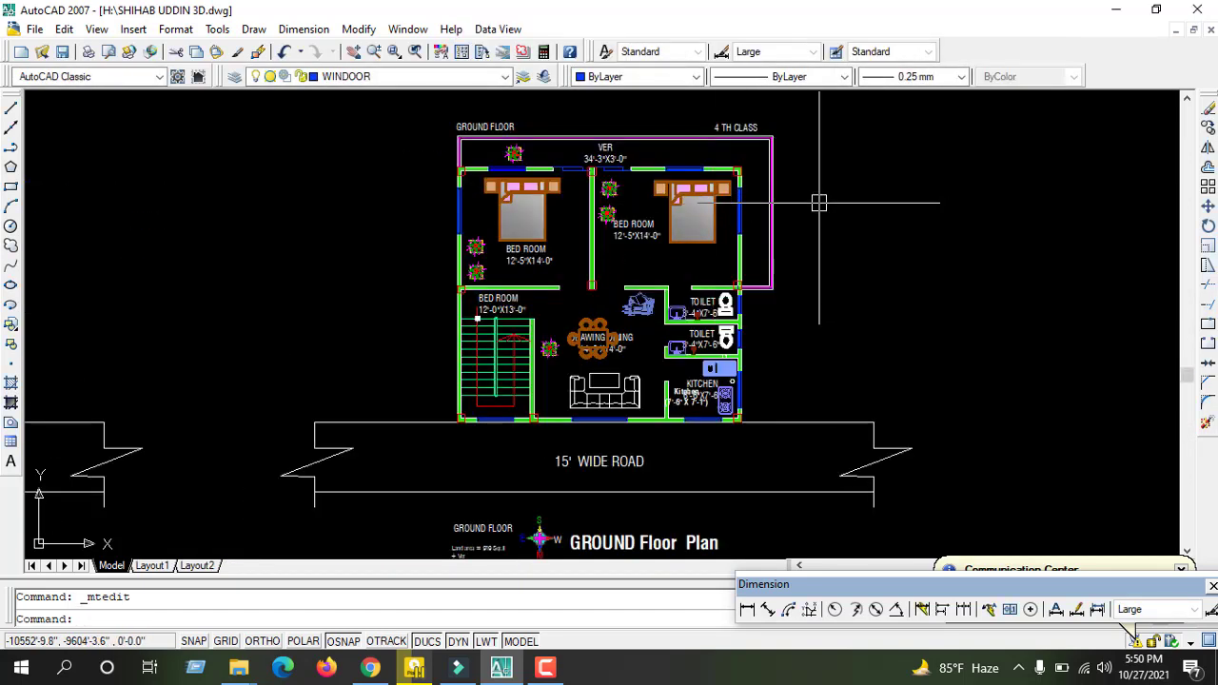